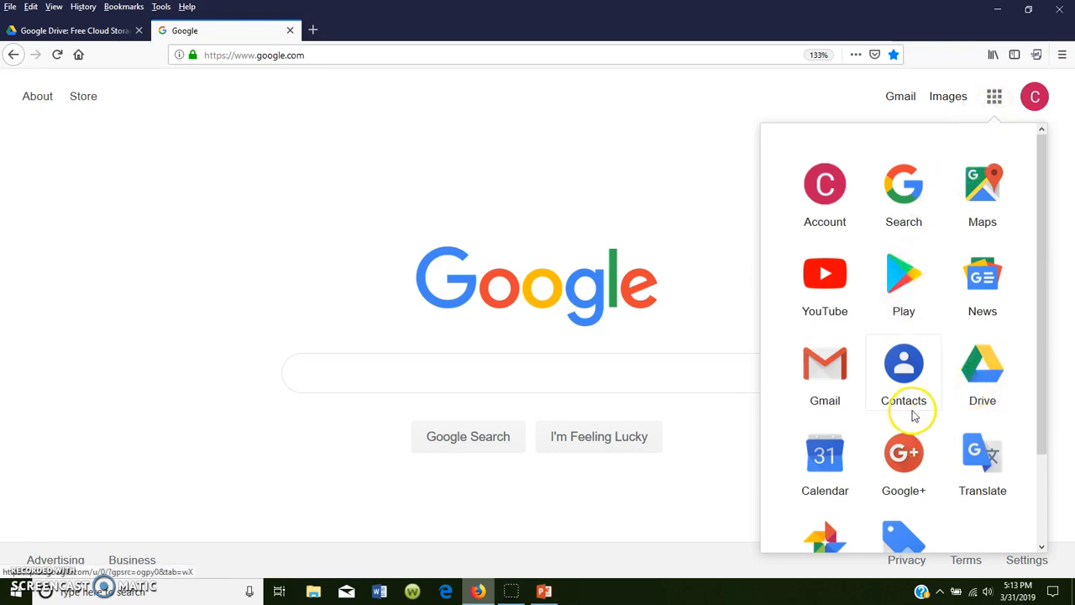
Step: Scroll the Google apps list to its end and follow 'Even more from Google' to Our products
scroll(926, 434, "down", 5)
scroll(924, 434, "down", 1)
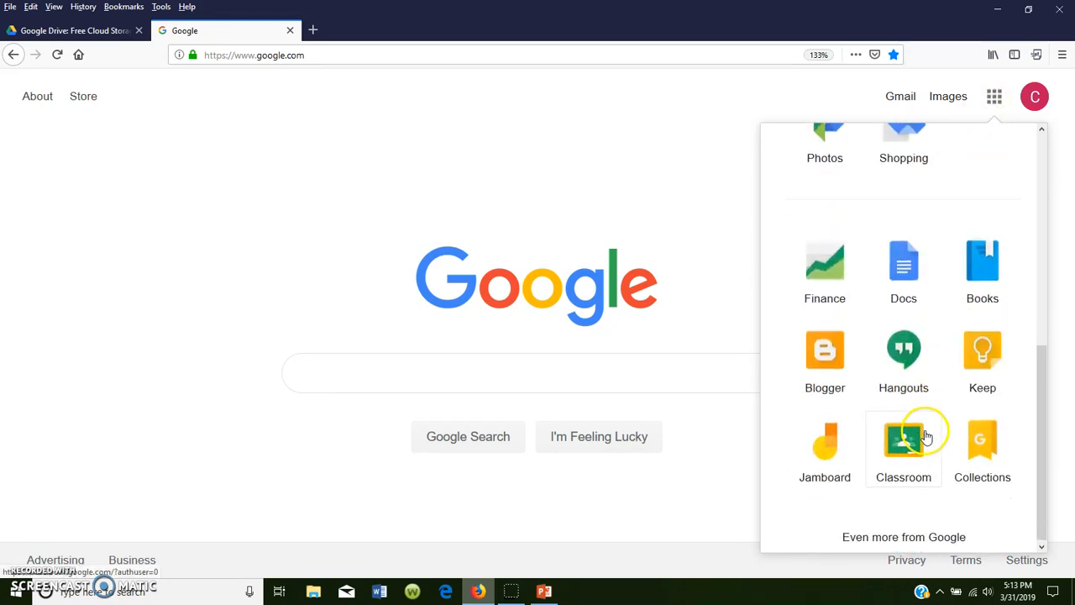
left_click(904, 537)
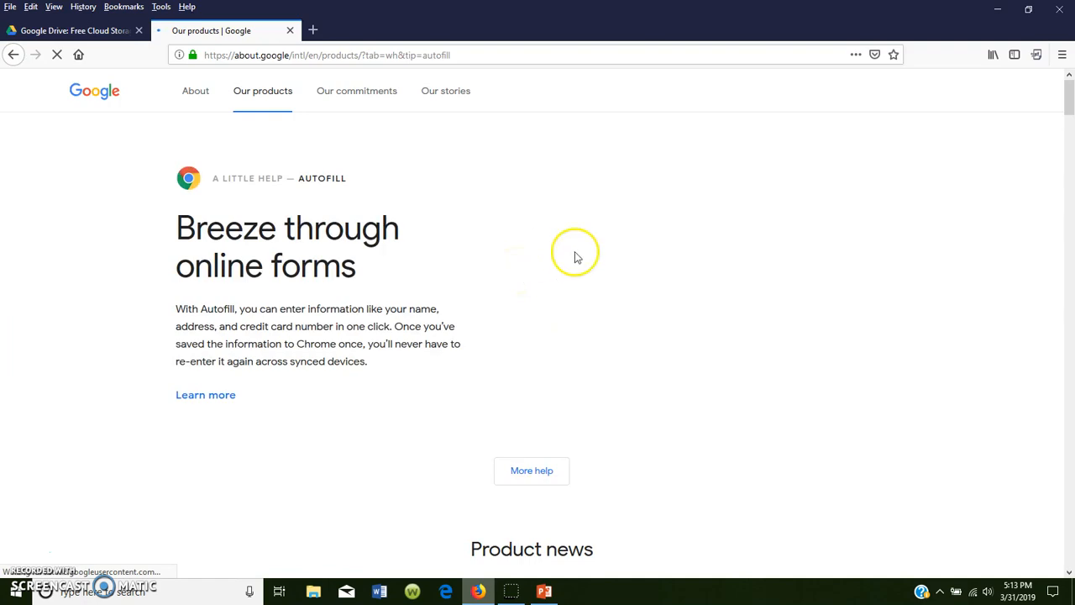
Step: Open Google Sites from the All products listing and start a new blank site
scroll(663, 264, "down", 10)
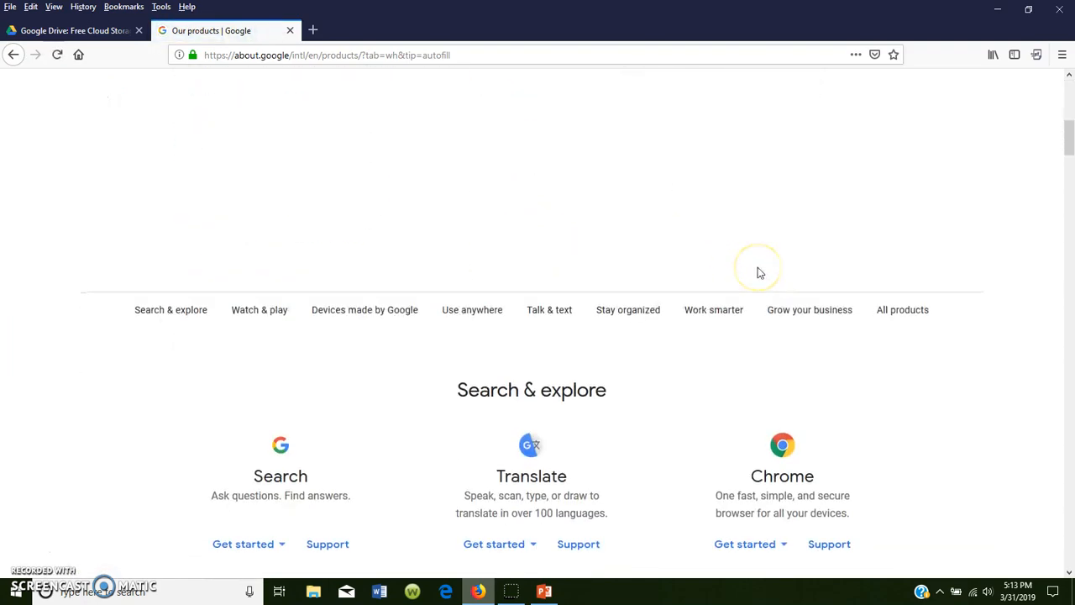
scroll(758, 270, "down", 15)
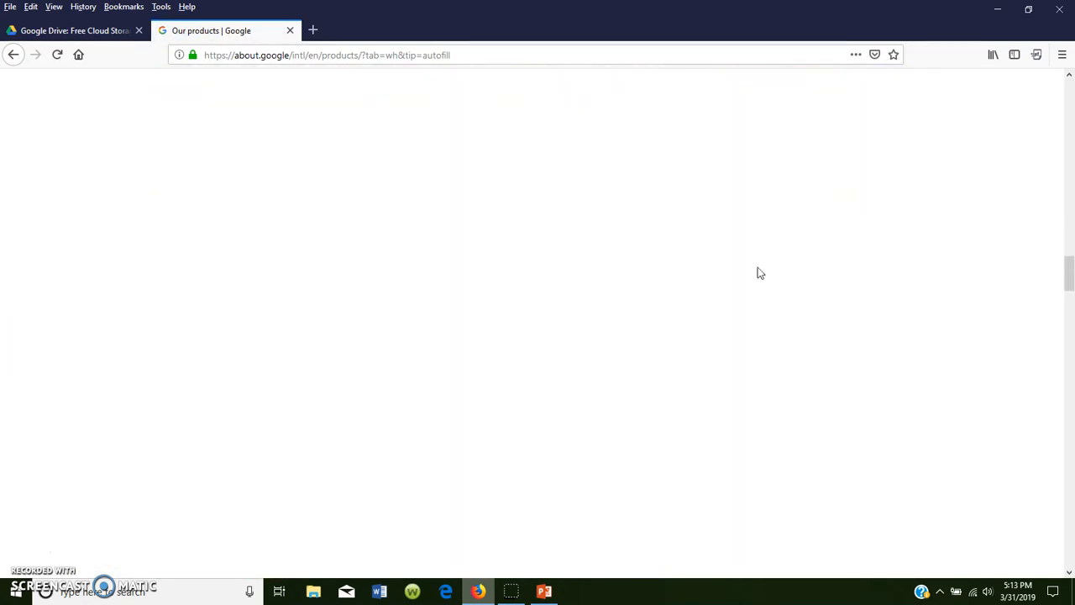
scroll(758, 272, "down", 20)
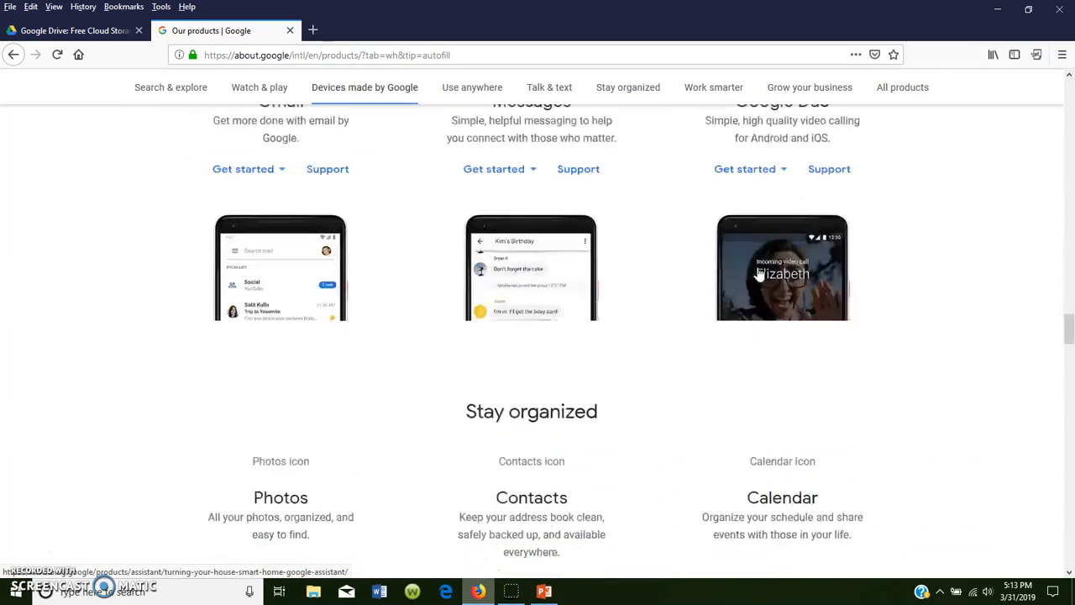
scroll(758, 271, "down", 20)
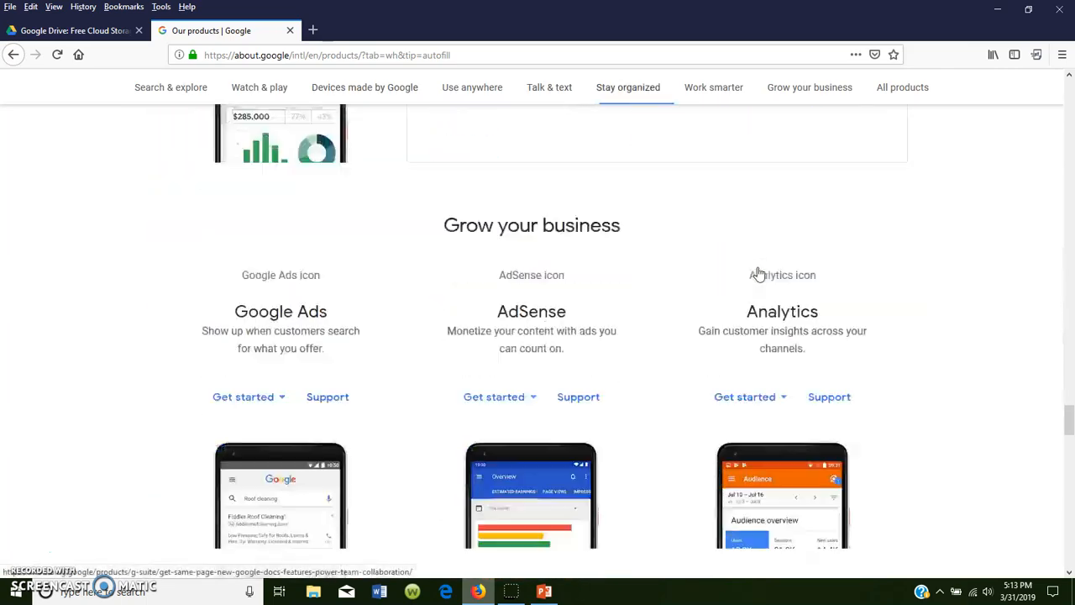
scroll(757, 272, "down", 10)
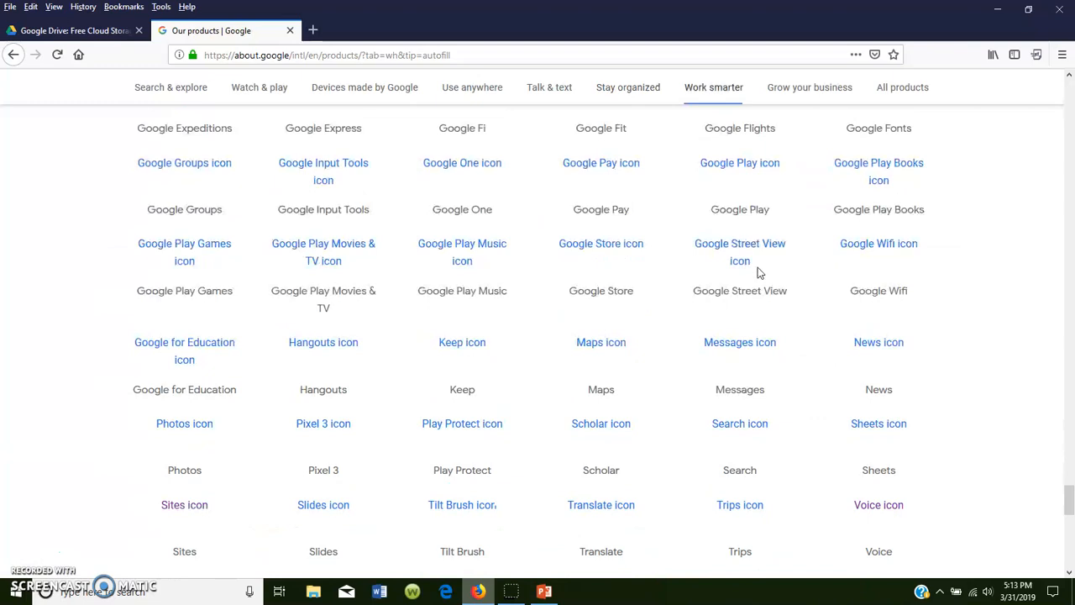
scroll(757, 272, "up", 5)
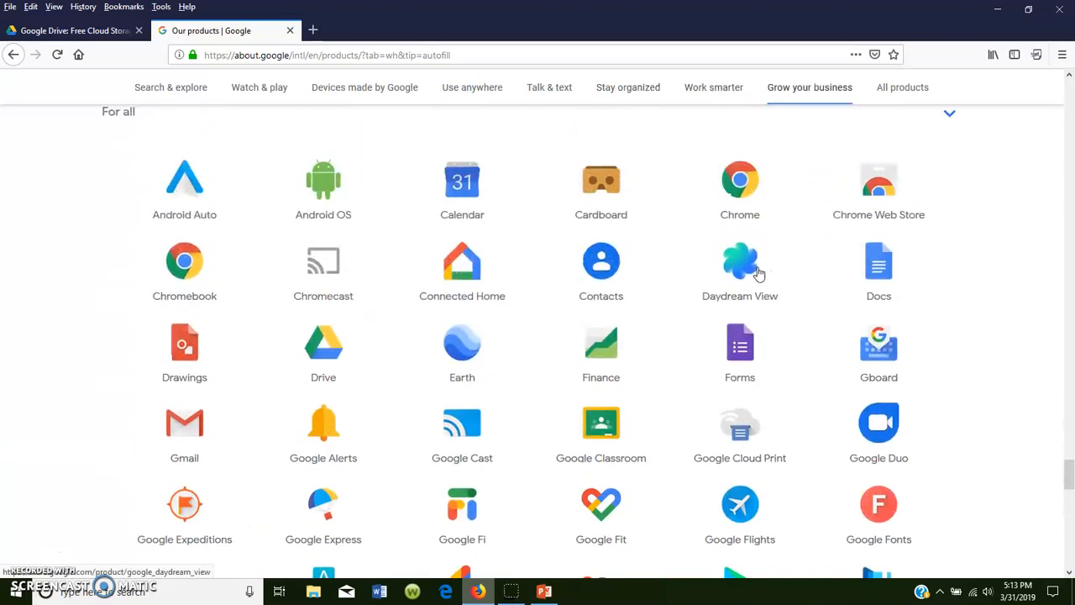
scroll(758, 273, "down", 3)
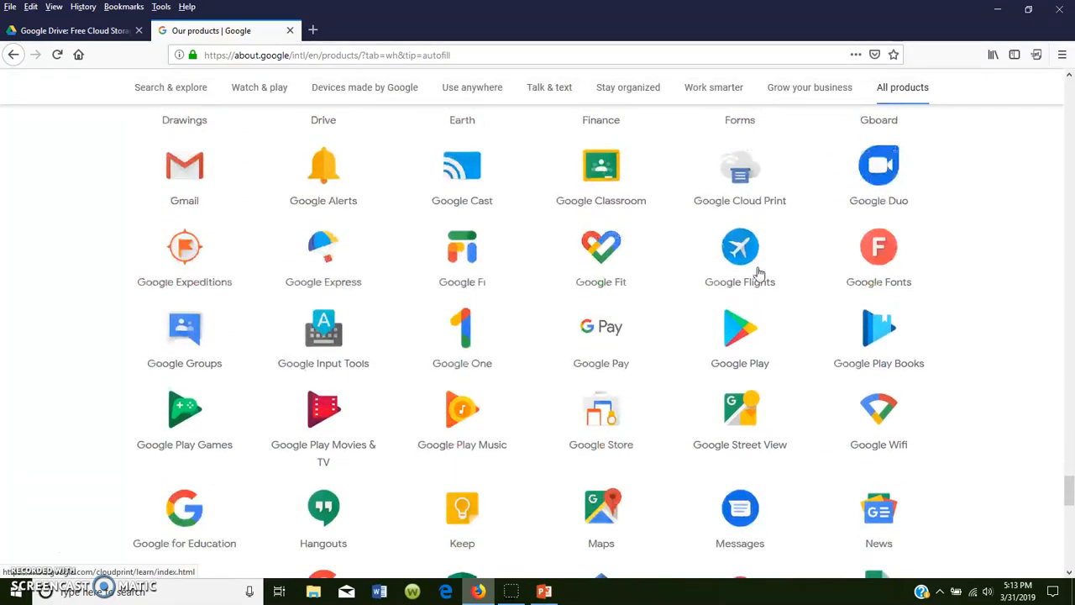
scroll(759, 274, "down", 3)
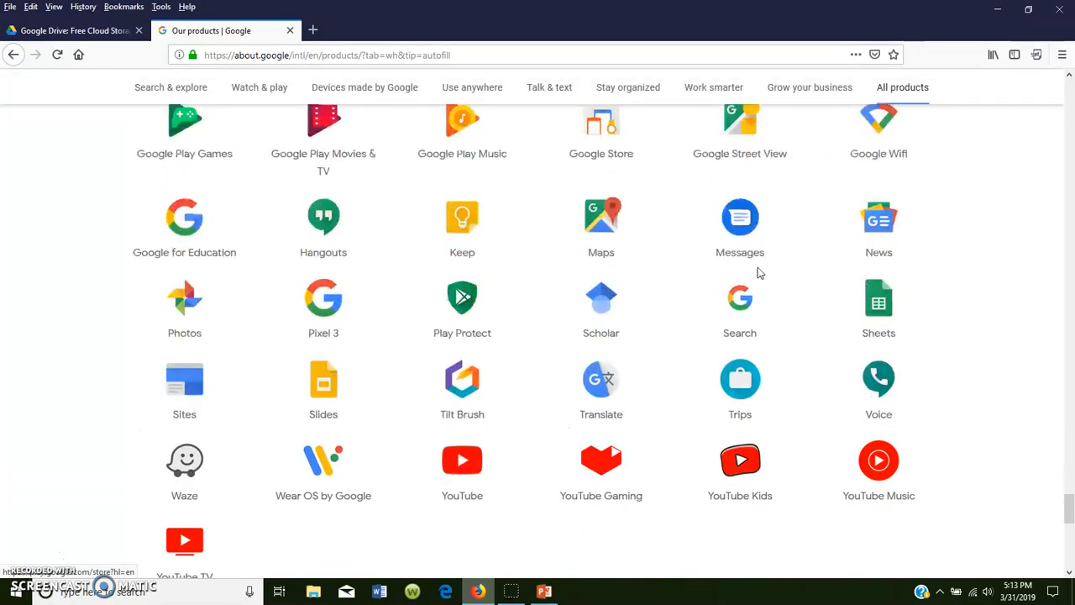
left_click(186, 383)
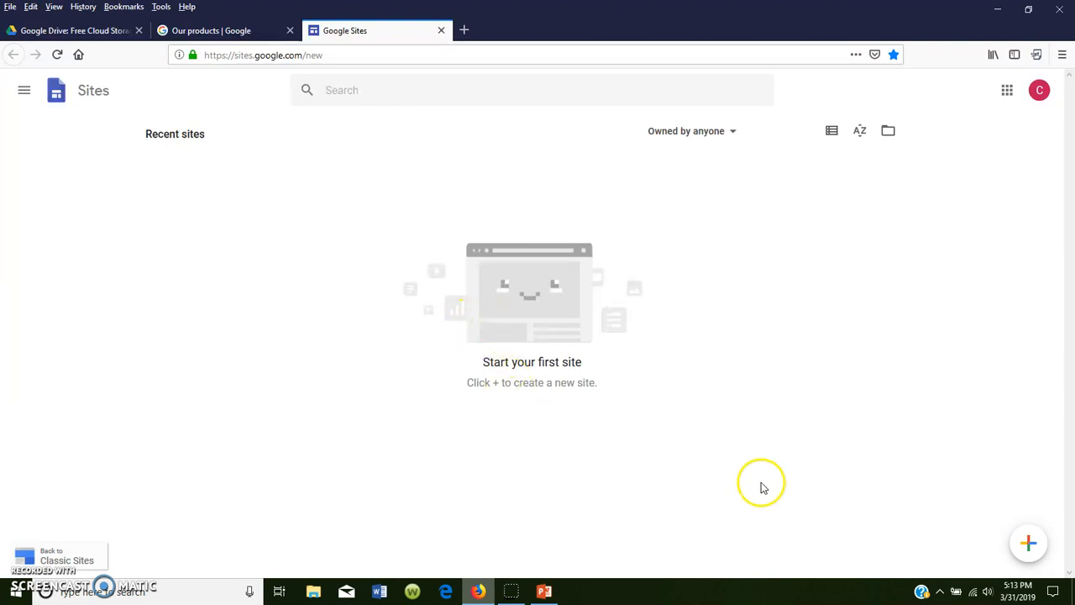
left_click(1026, 549)
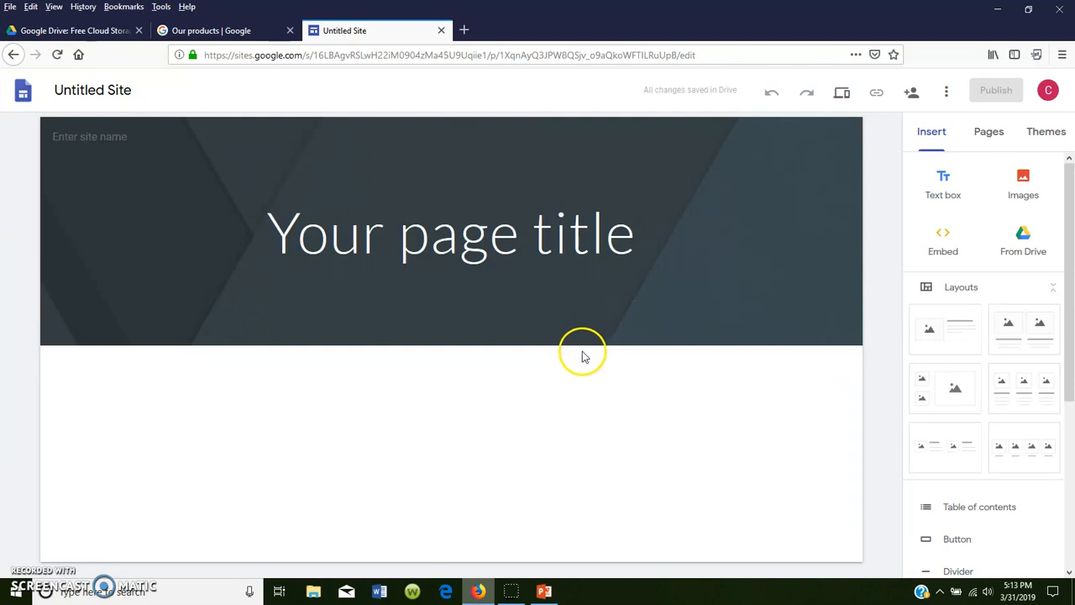
Step: Rename 'Untitled Site' to the owner's name followed by 'Portfolio'
left_click(116, 90)
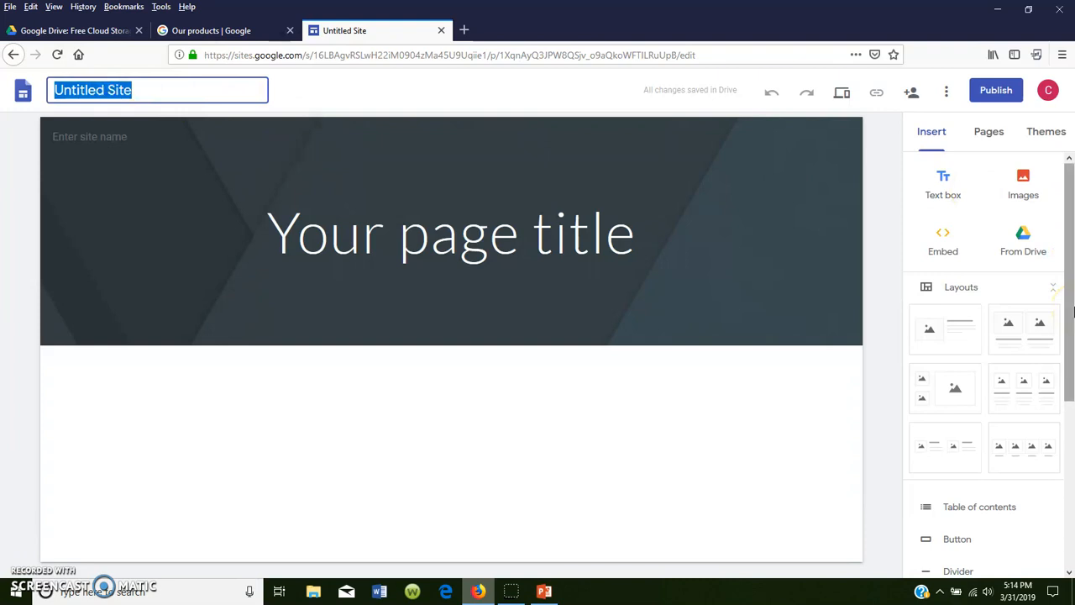
type("Catar")
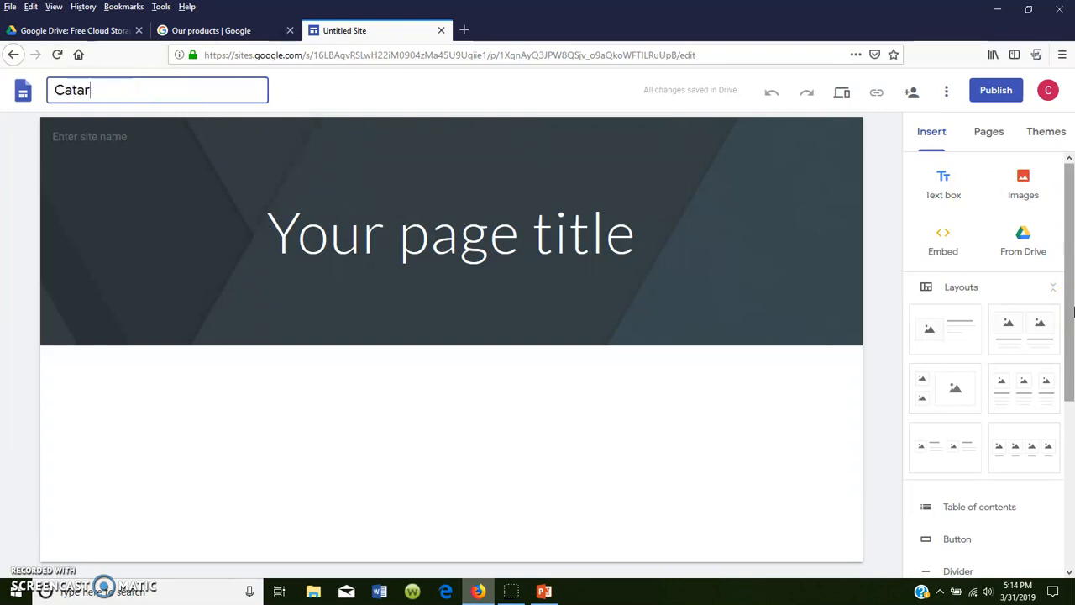
type("ina Caravaggio's Po")
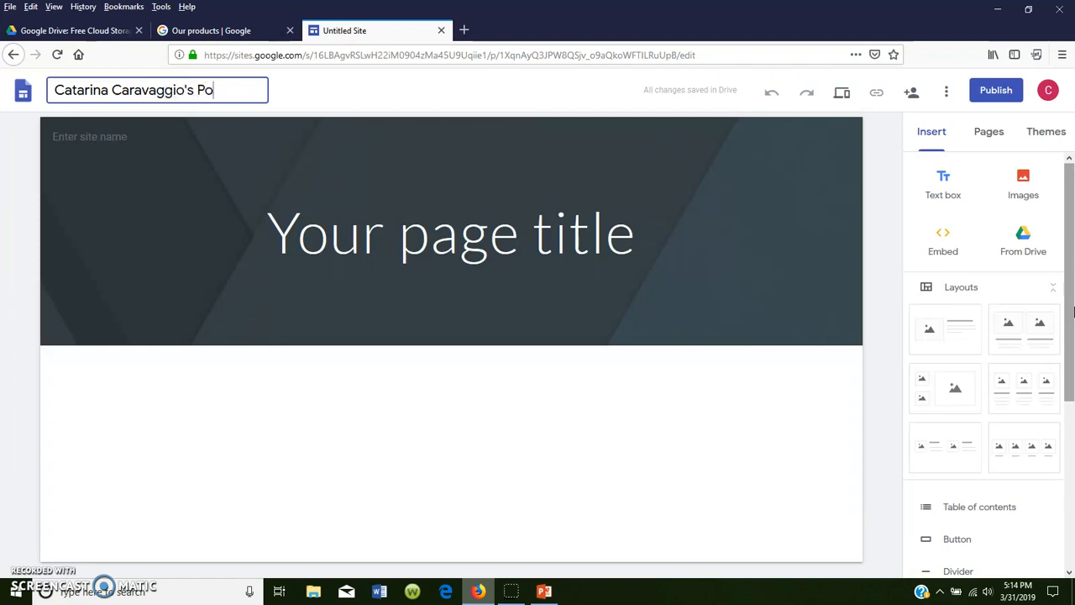
type("rtfolio")
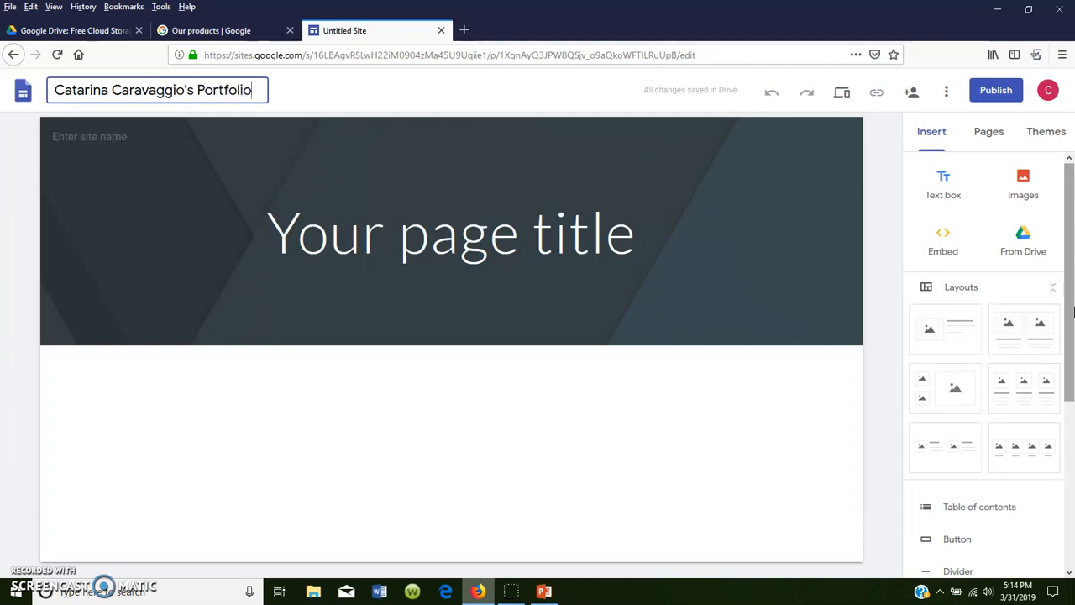
key("Return")
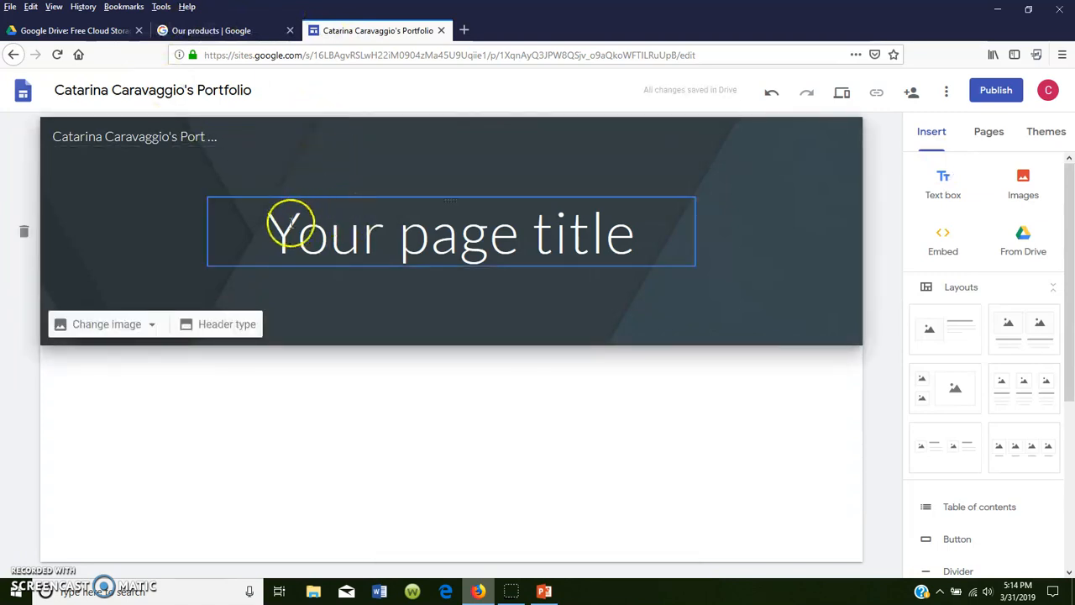
Step: Retitle the banner as the owner's name plus 'Portfolio', correcting typos along the way
left_click(379, 235)
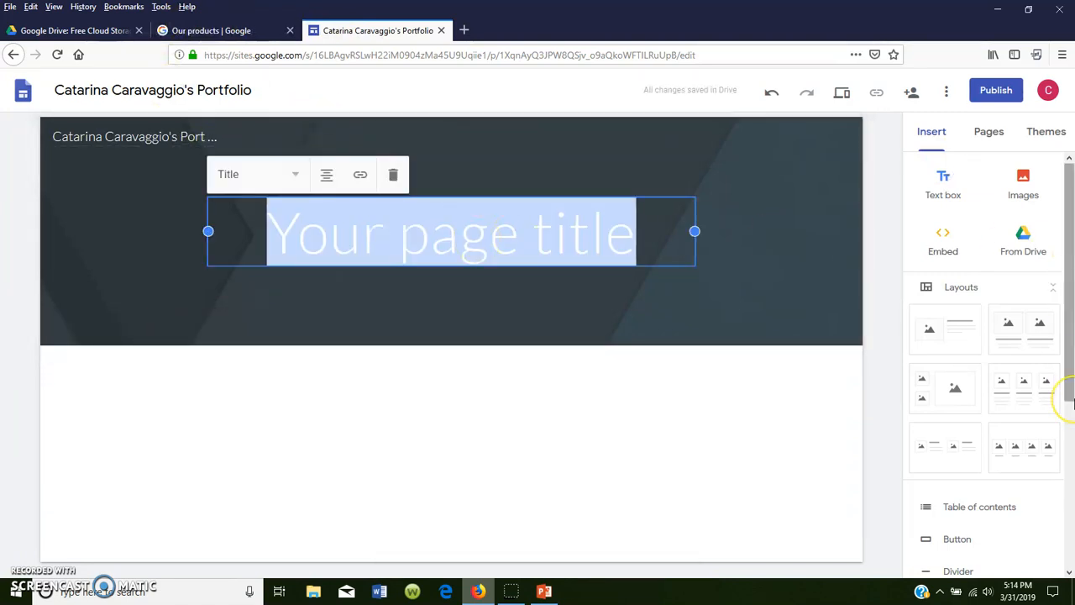
type("Cata")
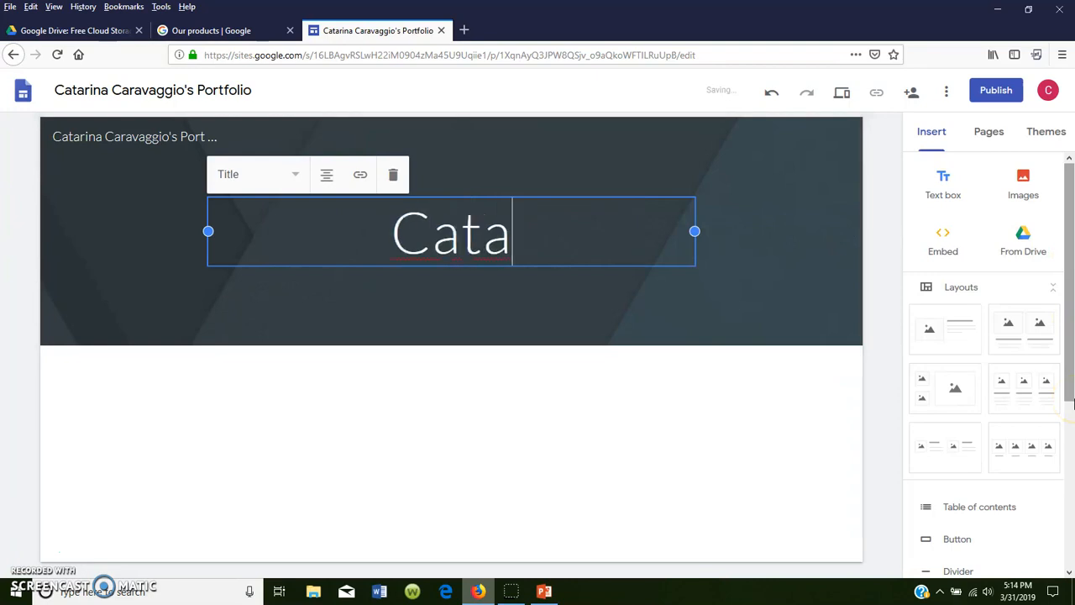
type("rina Ca")
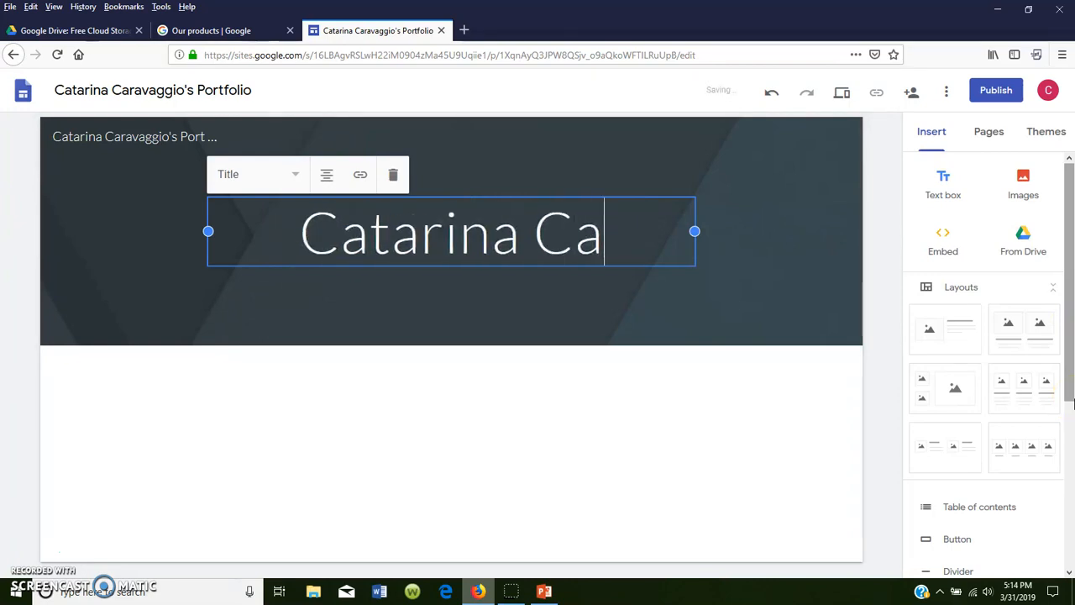
type("rav")
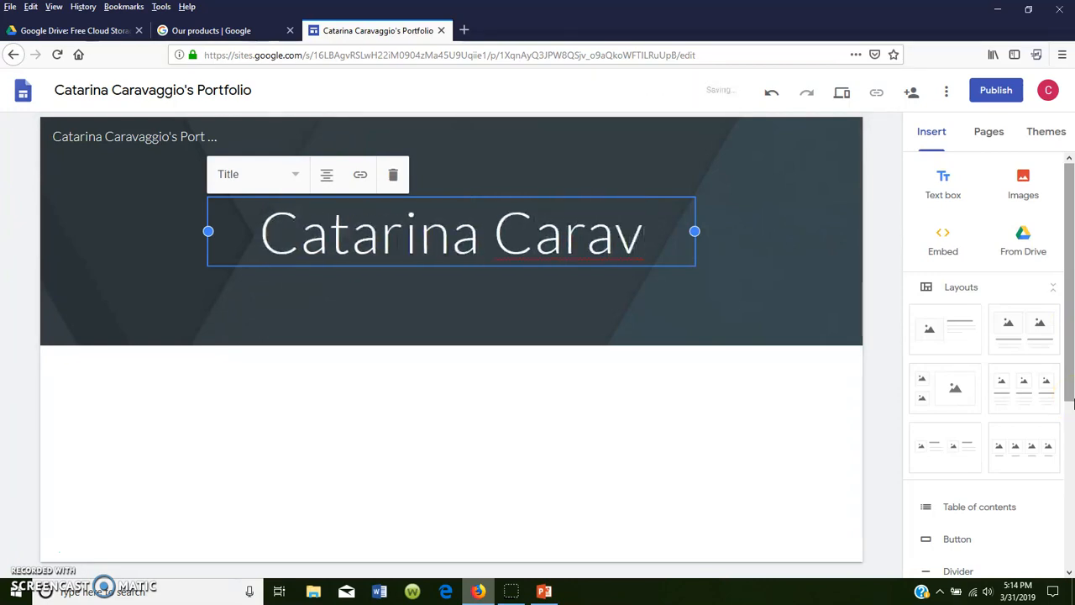
type("aggio's Portfolio")
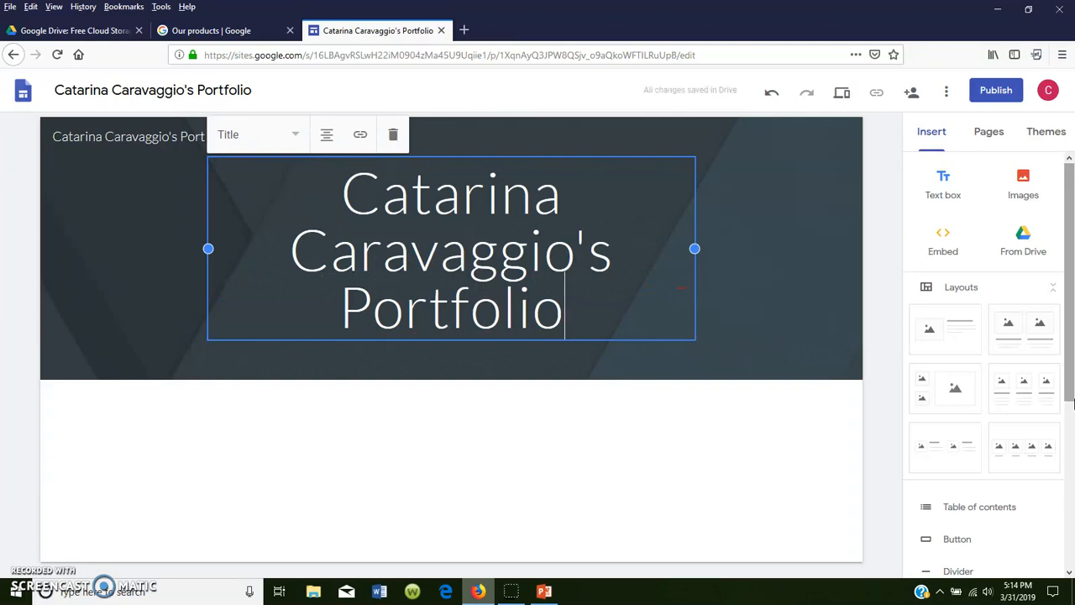
left_click(798, 295)
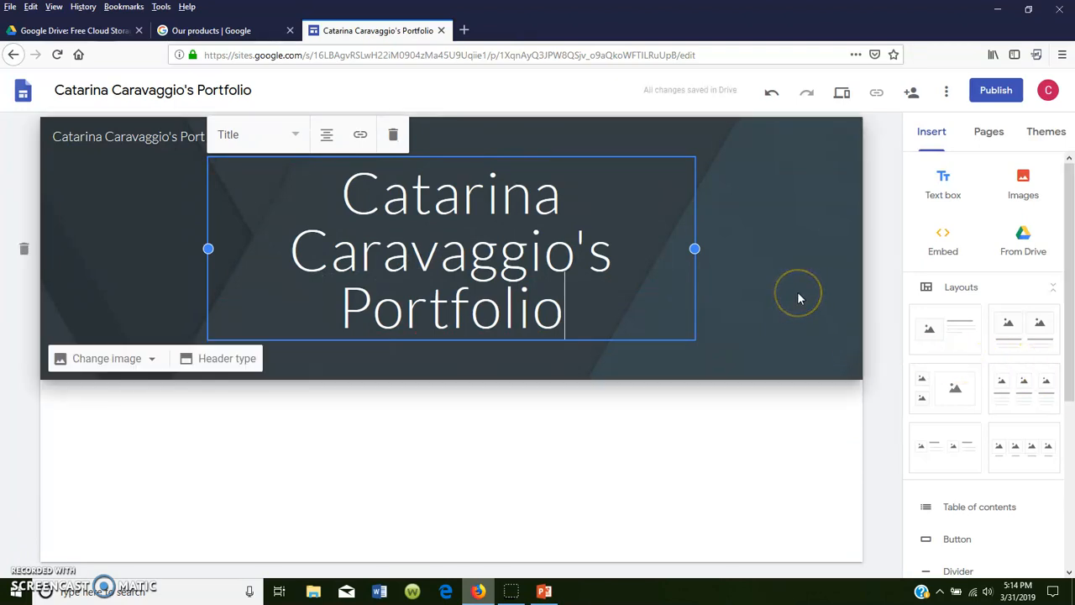
left_click(798, 296)
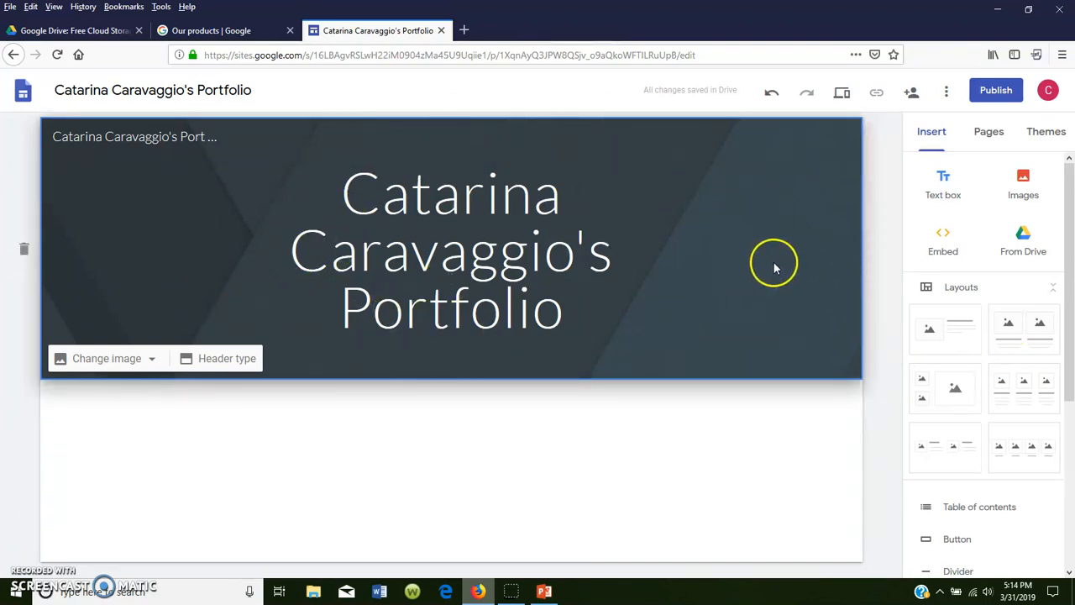
Step: Preview the Aristotle, Diplomat, Vision and Level themes with green, pink and purple accents
left_click(1035, 135)
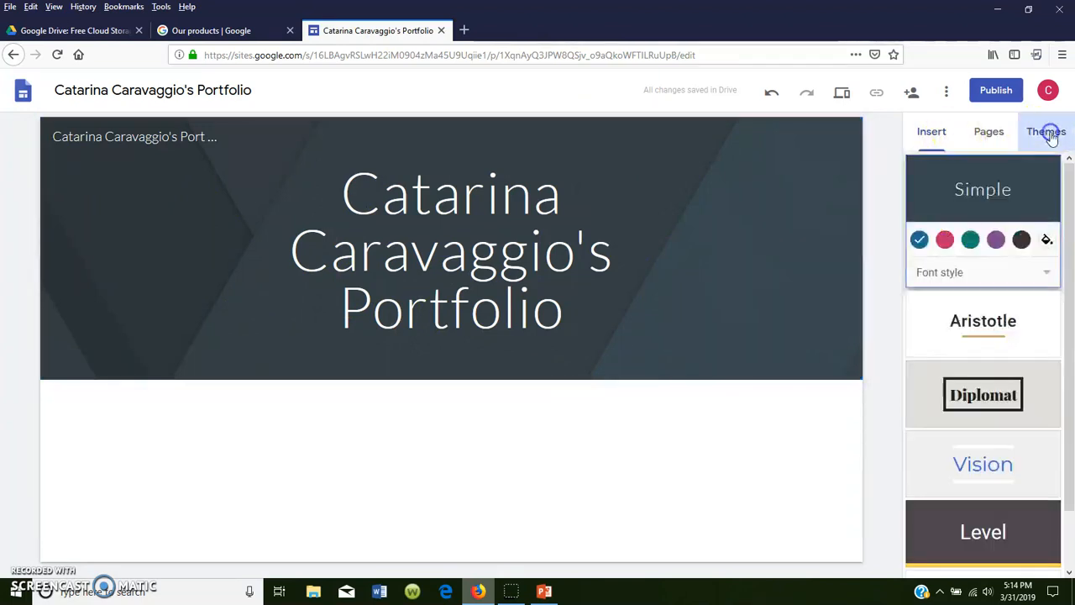
left_click(984, 341)
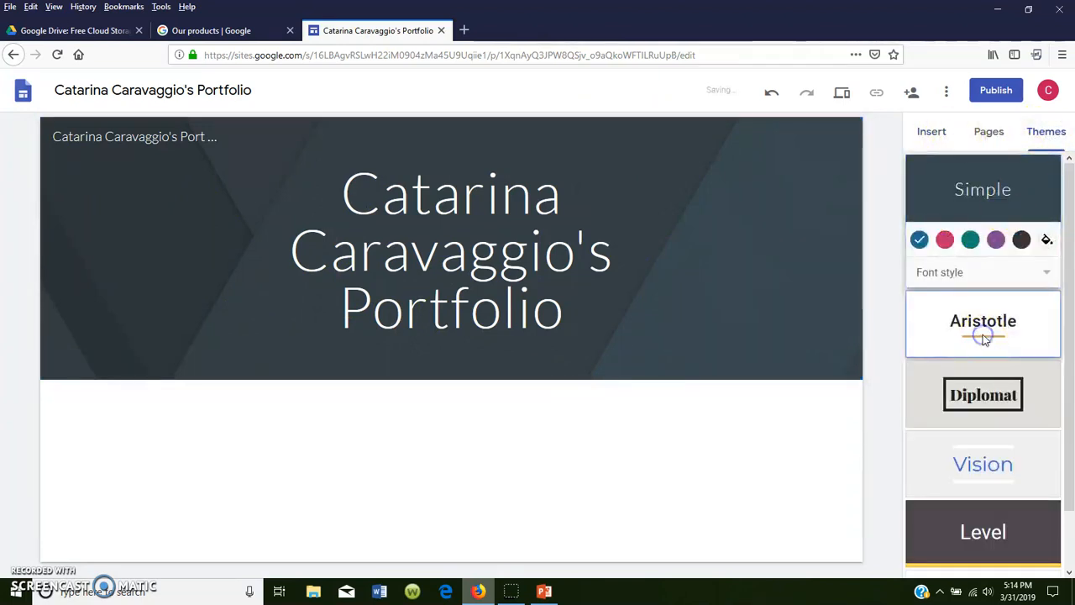
left_click(977, 408)
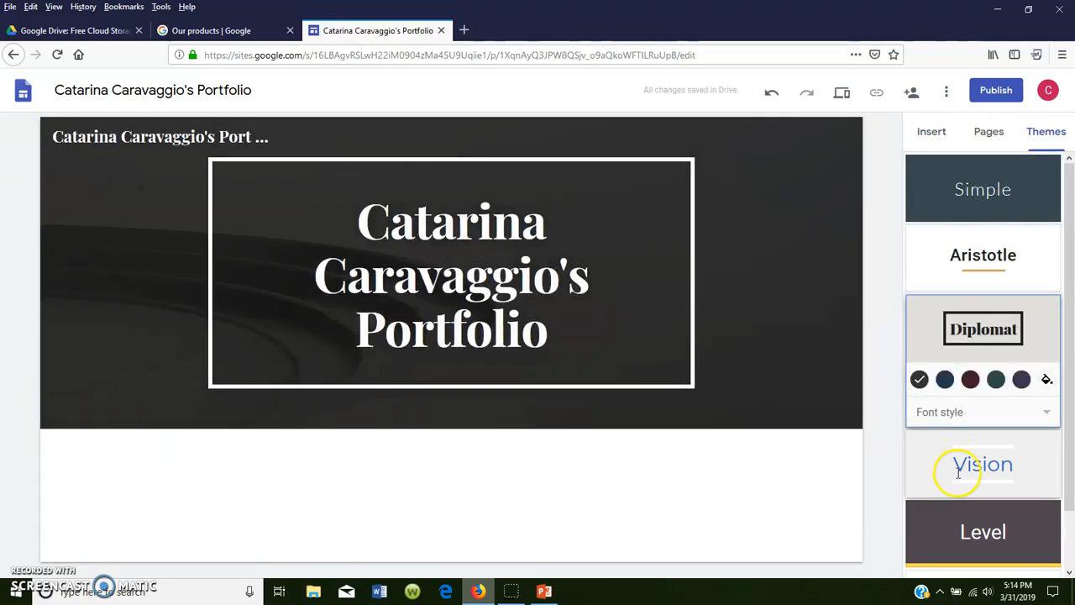
left_click(959, 470)
left_click(958, 524)
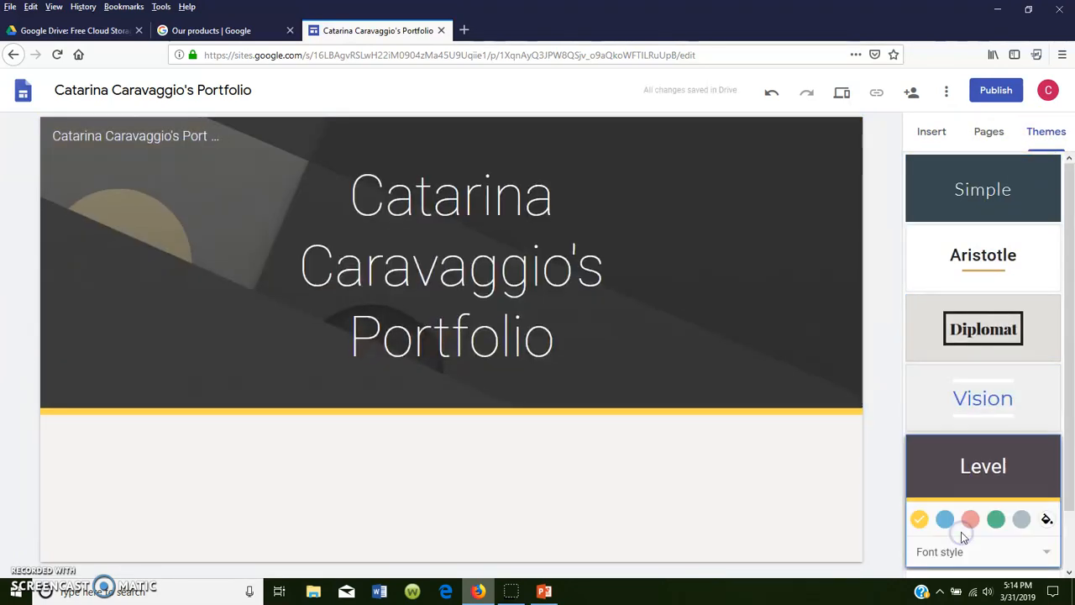
left_click(995, 521)
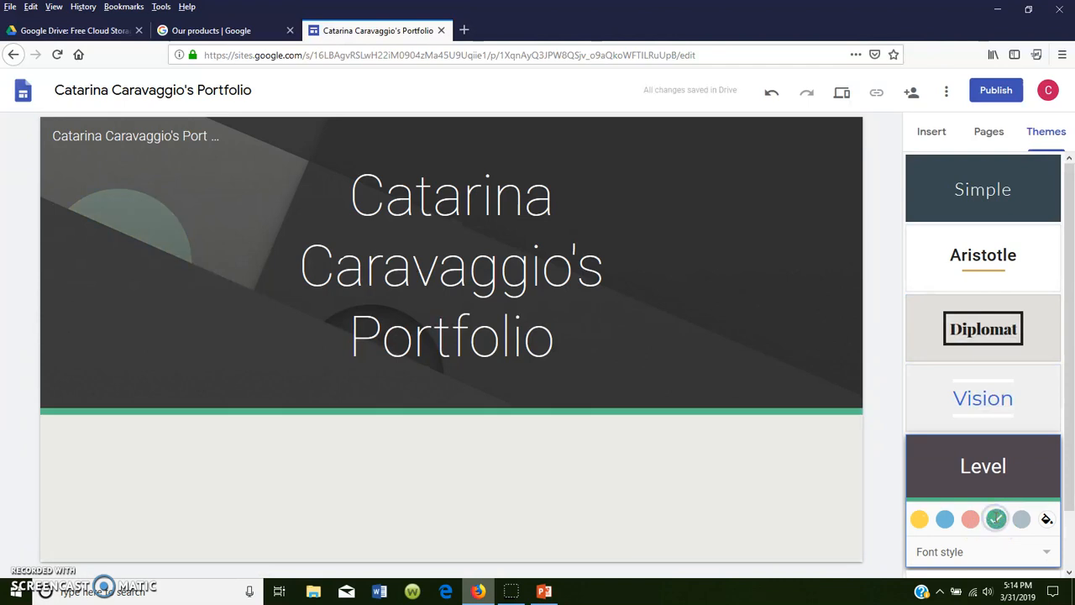
left_click(971, 523)
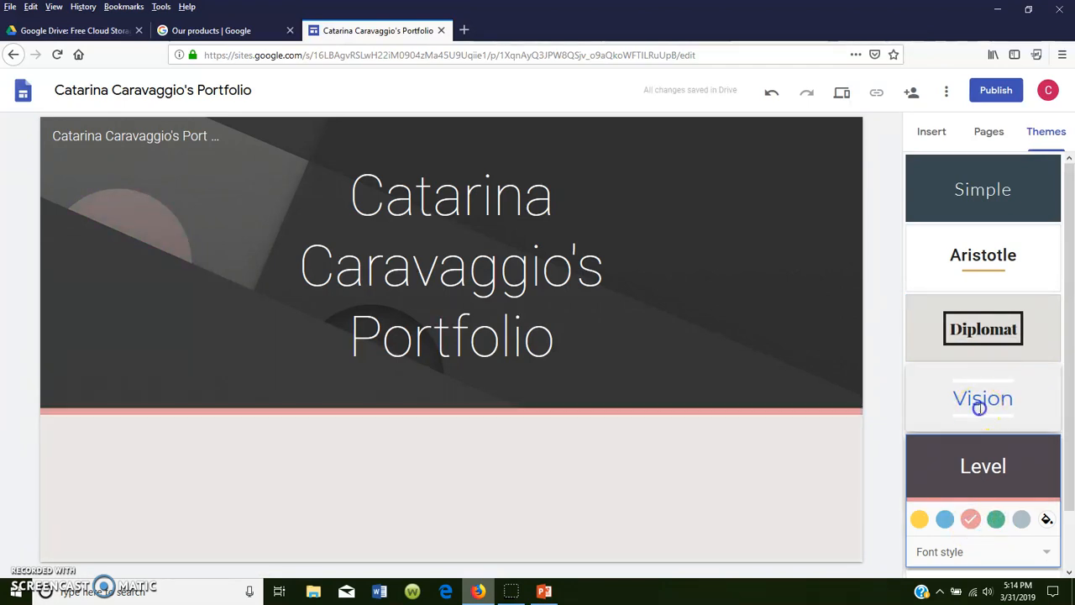
left_click(979, 403)
left_click(970, 449)
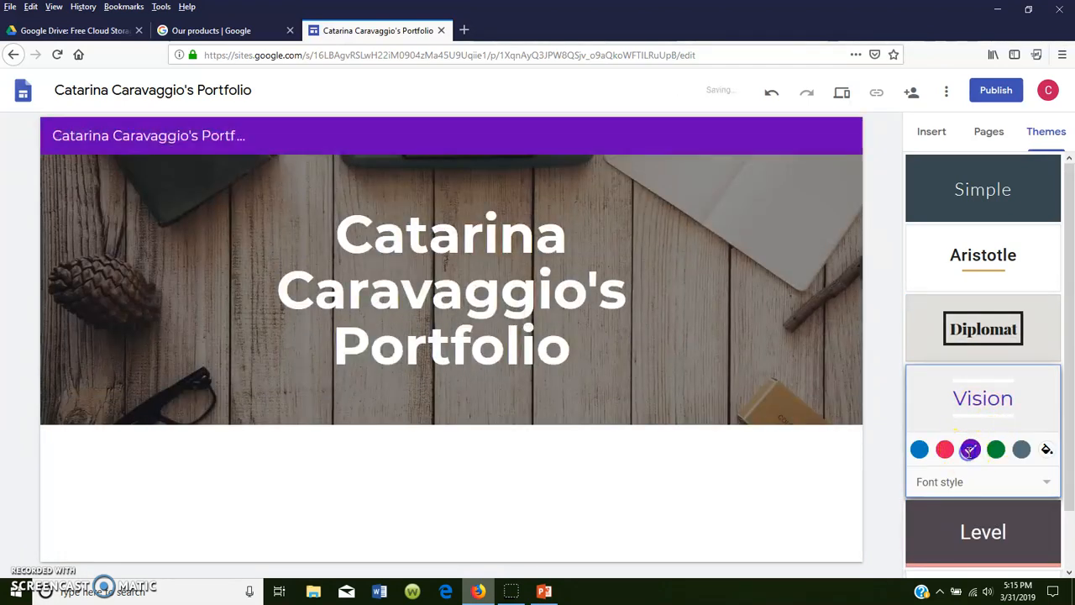
Step: Apply the Aristotle theme with its lavender accent colour
left_click(970, 258)
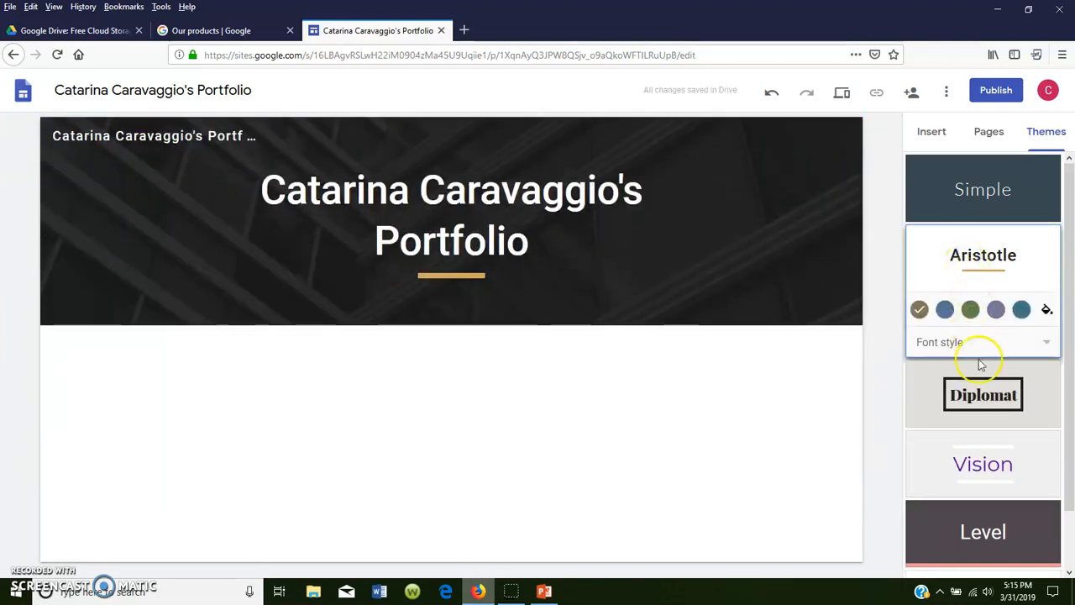
left_click(995, 309)
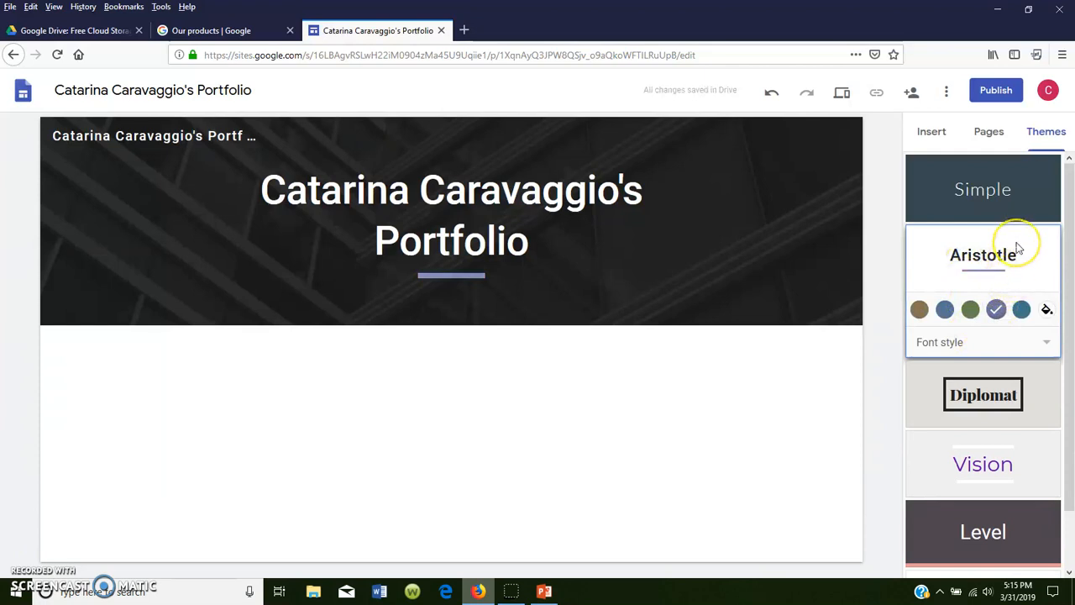
mouse_move(658, 267)
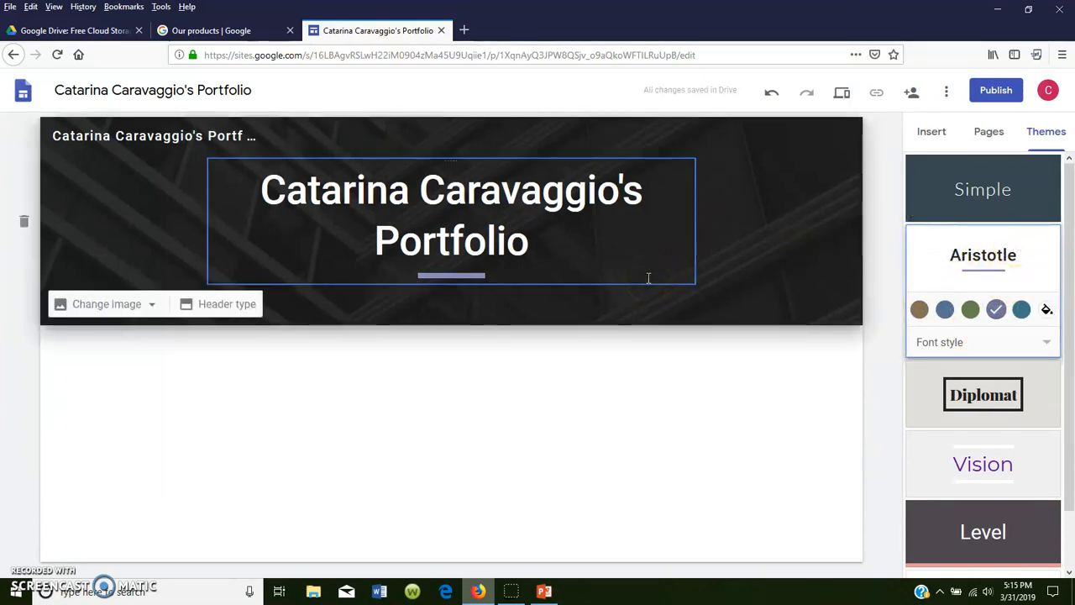
left_click(623, 332)
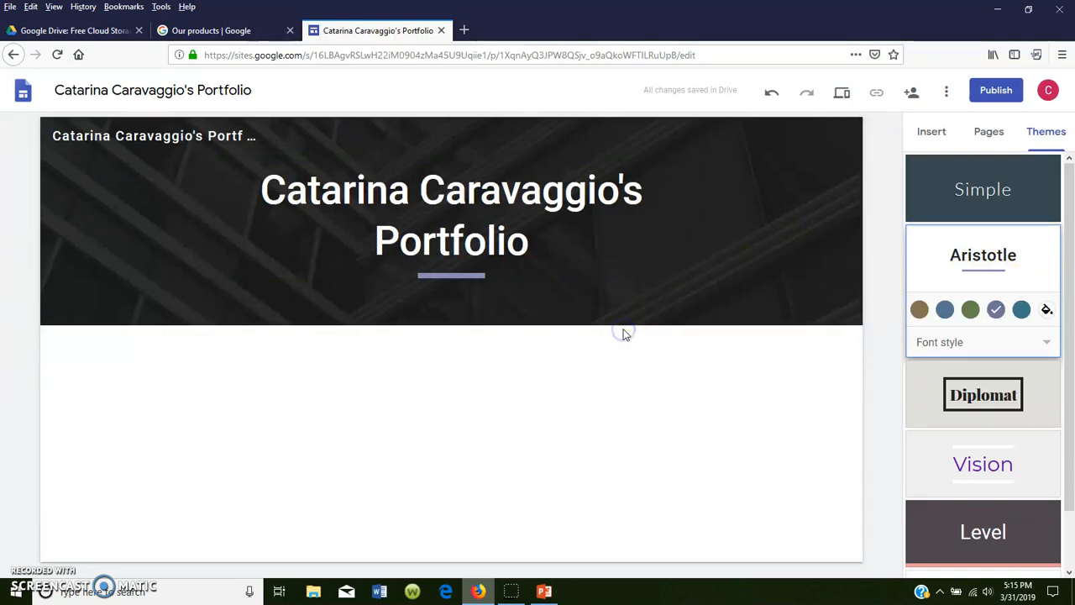
Step: Browse the Insert panel's elements, adding a divider below the header
left_click(934, 135)
scroll(959, 494, "down", 2)
scroll(960, 495, "down", 2)
left_click(948, 419)
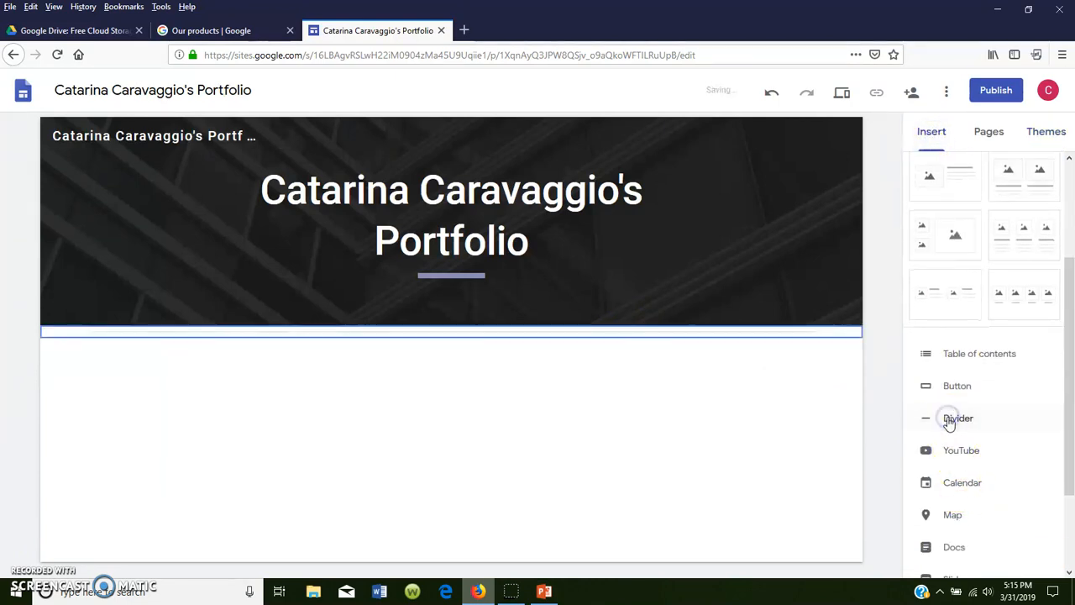
left_click(598, 362)
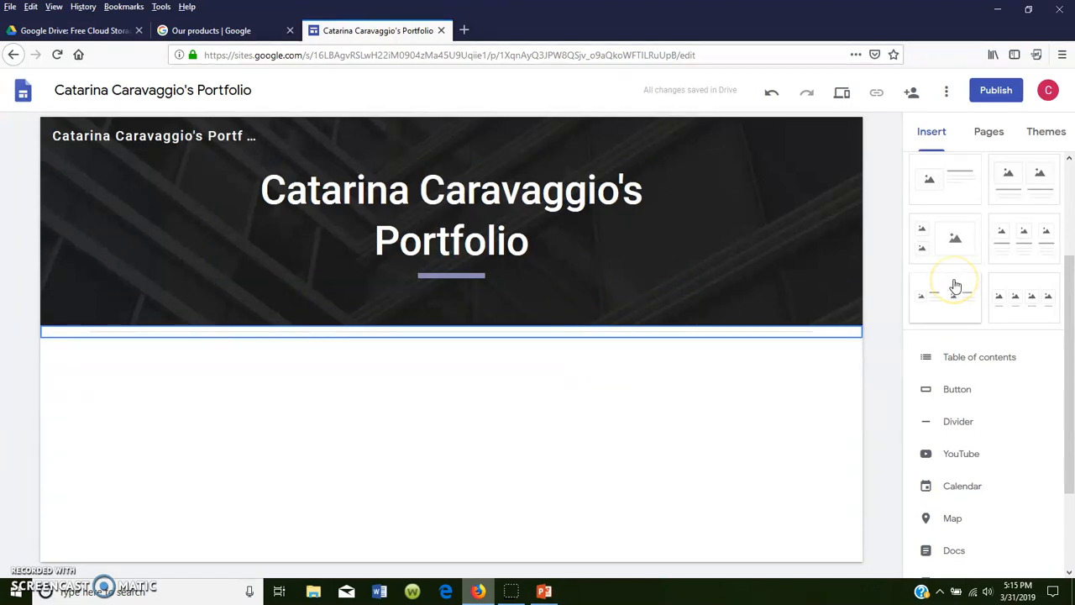
scroll(954, 285, "up", 3)
left_click(975, 371)
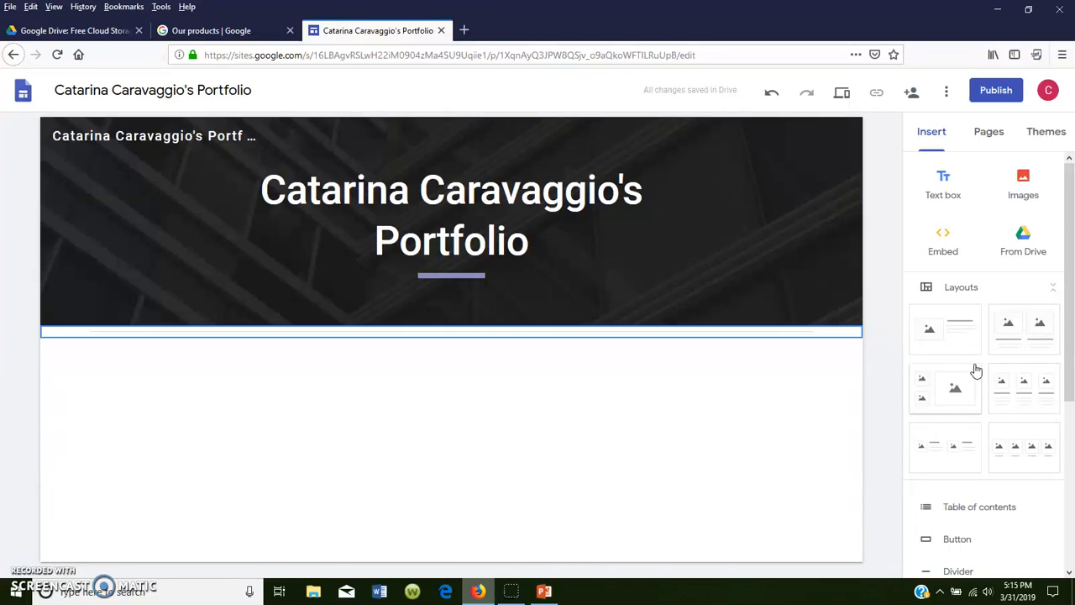
left_click(969, 361)
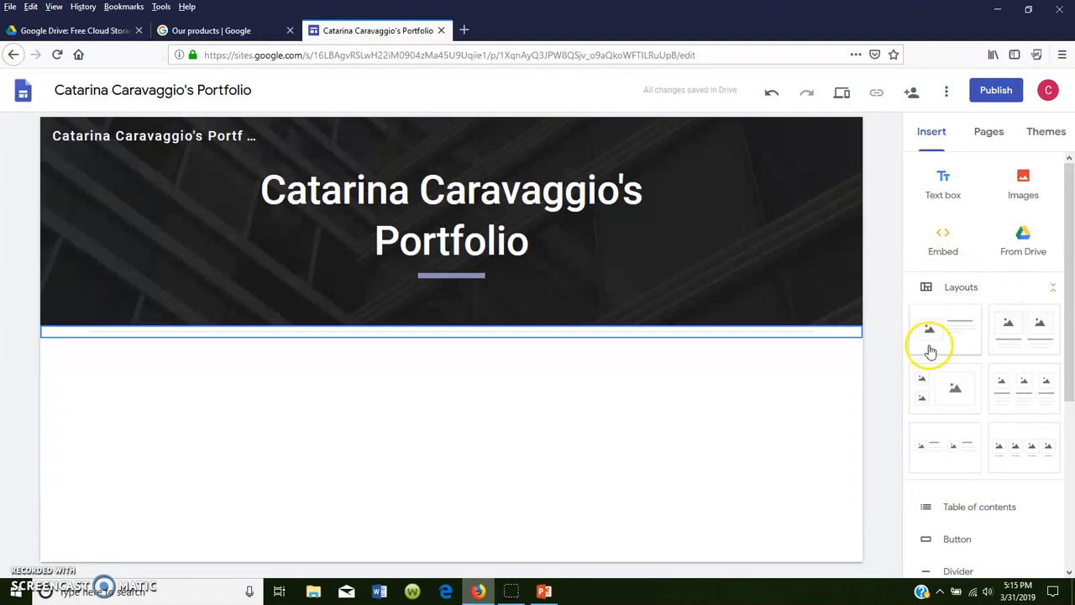
left_click(1012, 357)
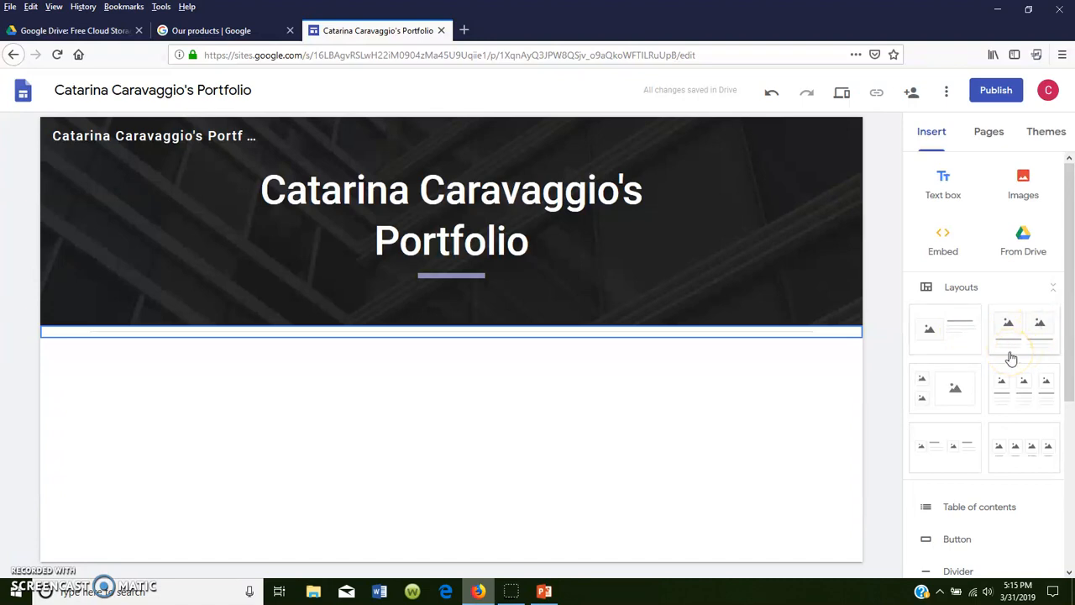
left_click(946, 344)
Step: Add the image-left, text-right layout section and select its text block
left_click(946, 344)
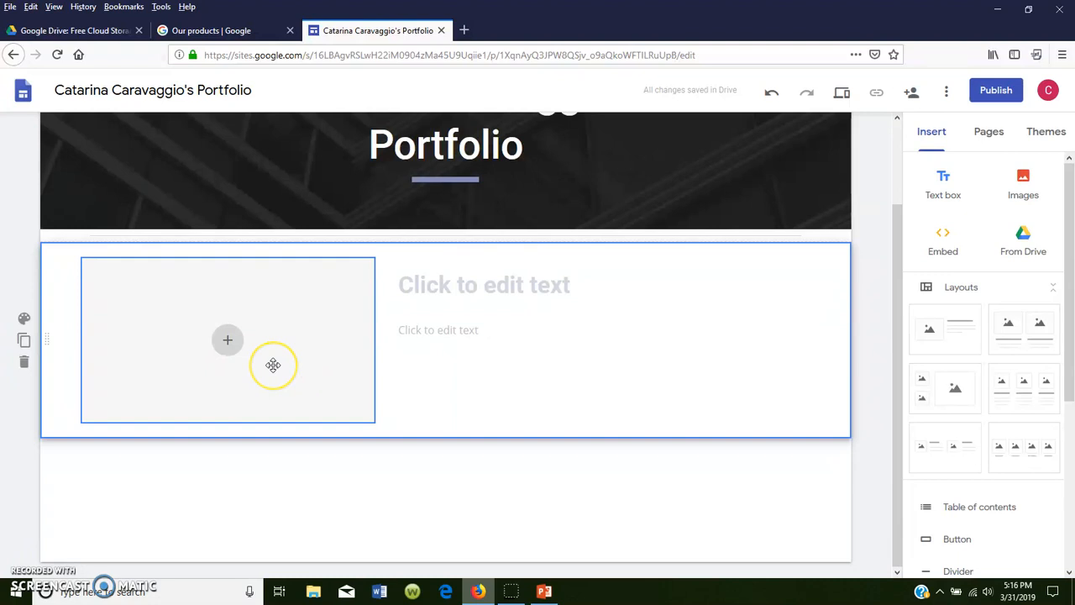
left_click(479, 308)
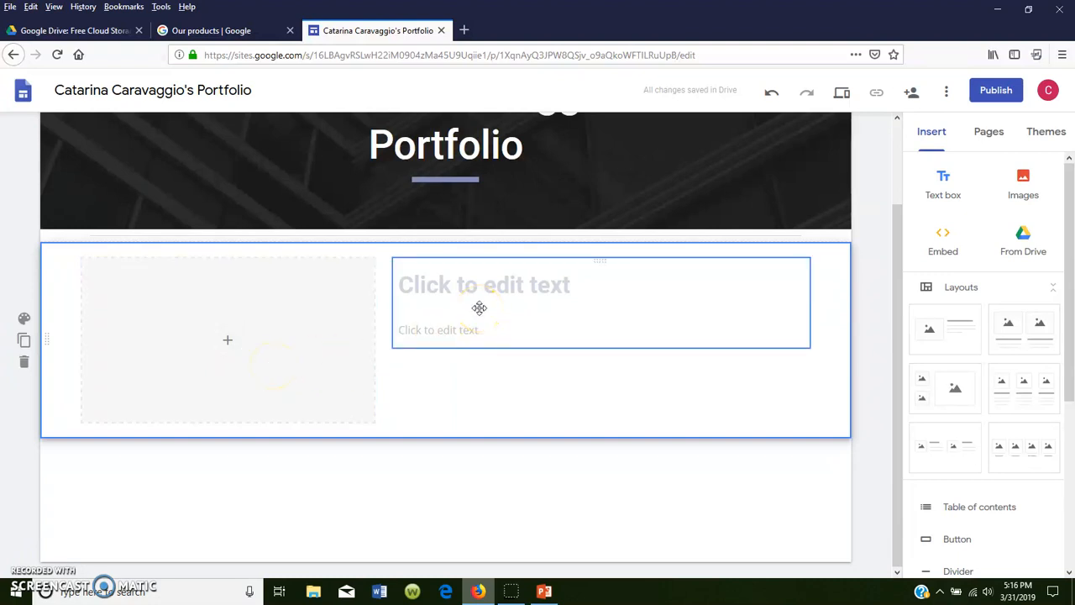
left_click(345, 333)
left_click(441, 290)
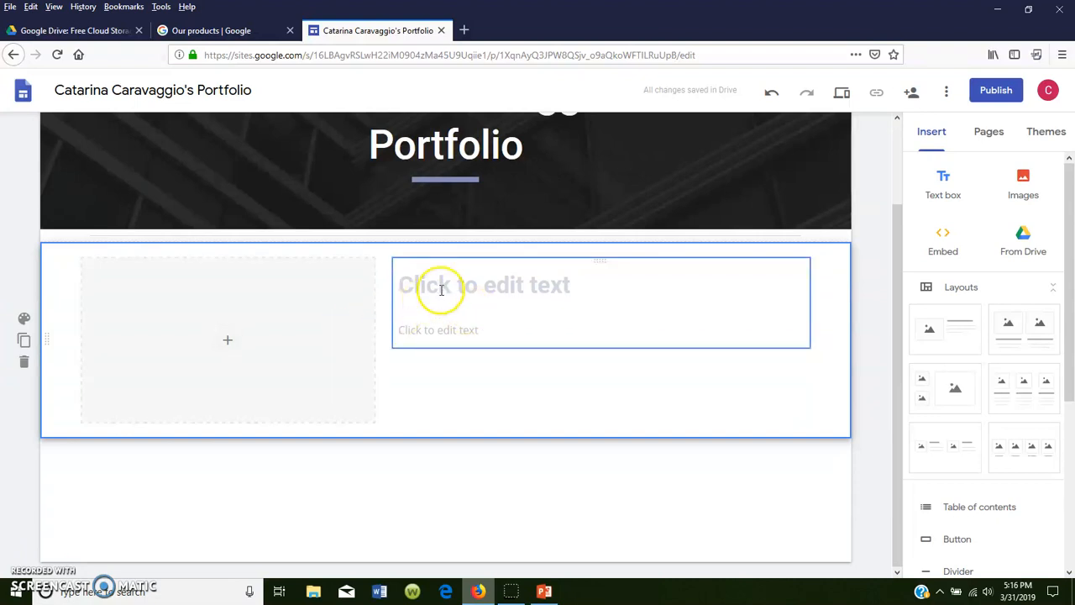
Step: Type the 'Education is not the filling of a pail…' quote with '-- William Butler Yates --' below it
left_click(441, 289)
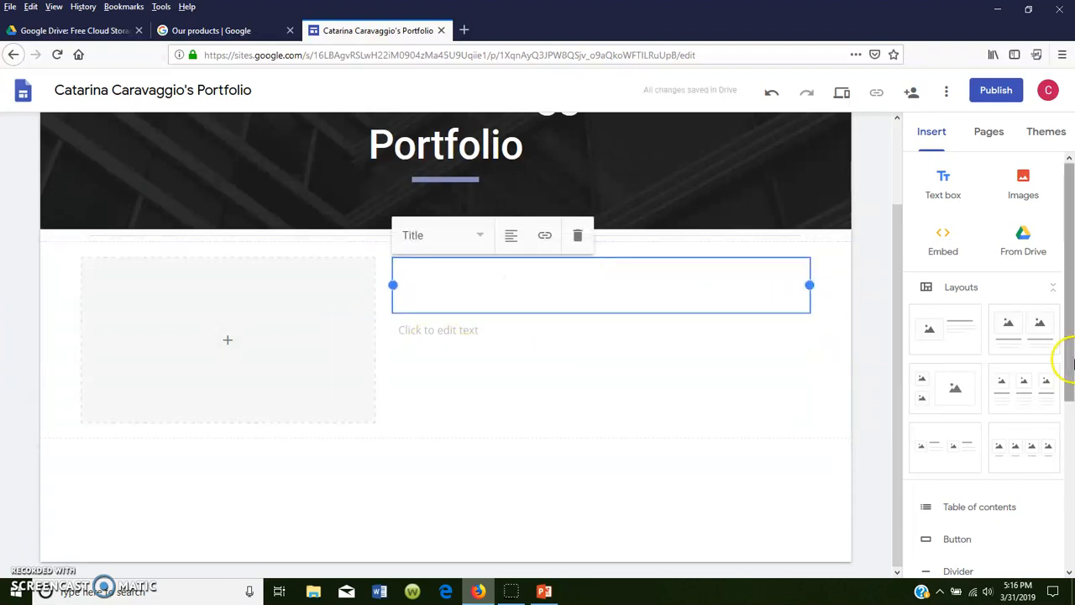
type("\"Education is not")
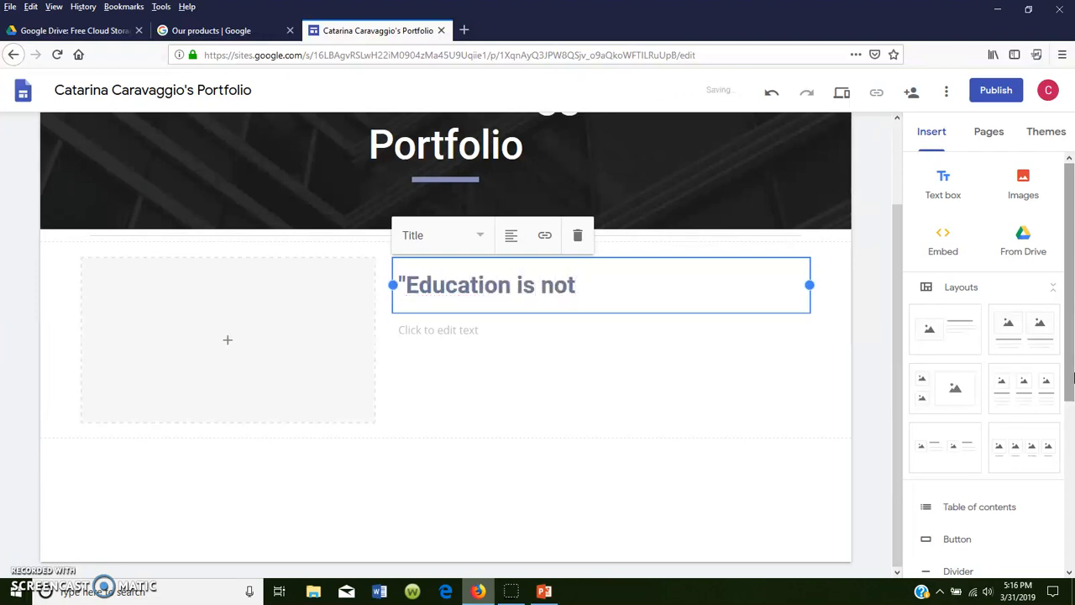
type(" the filling of a pail,")
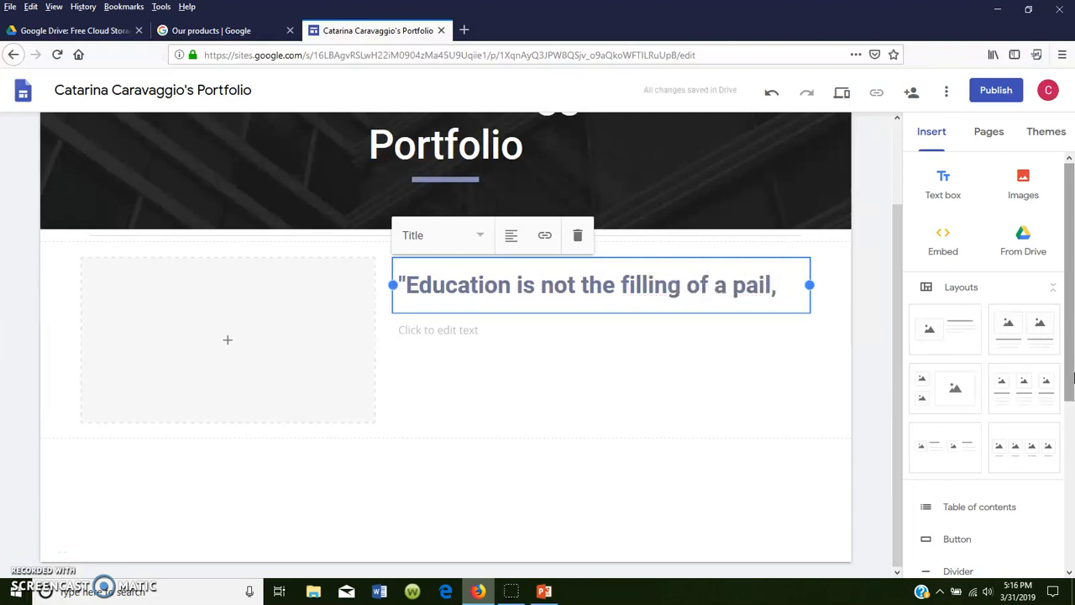
type("but the lighting of a fire.\"")
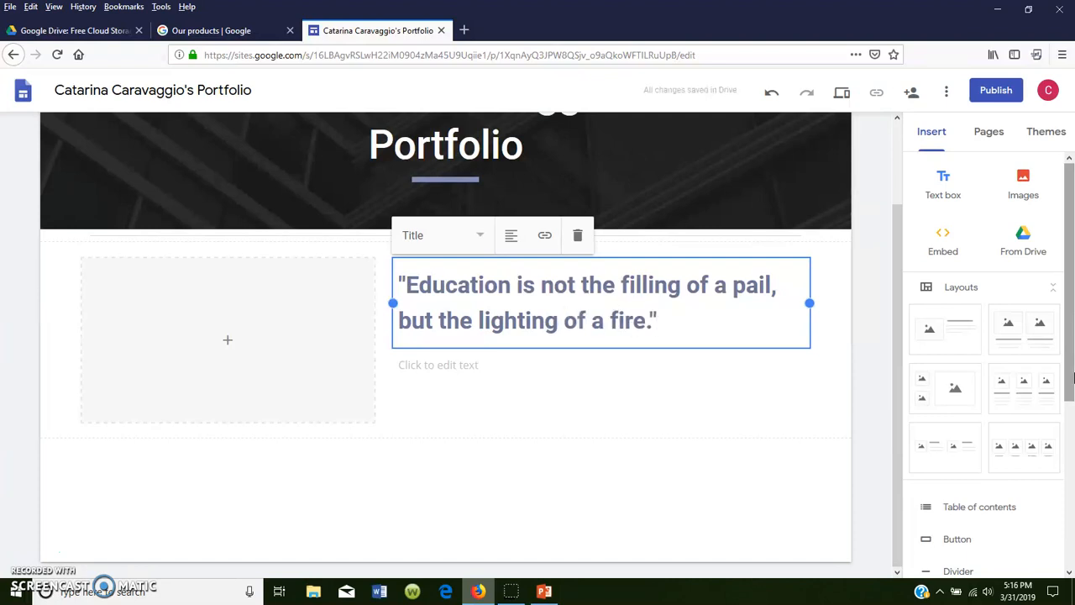
key("Return")
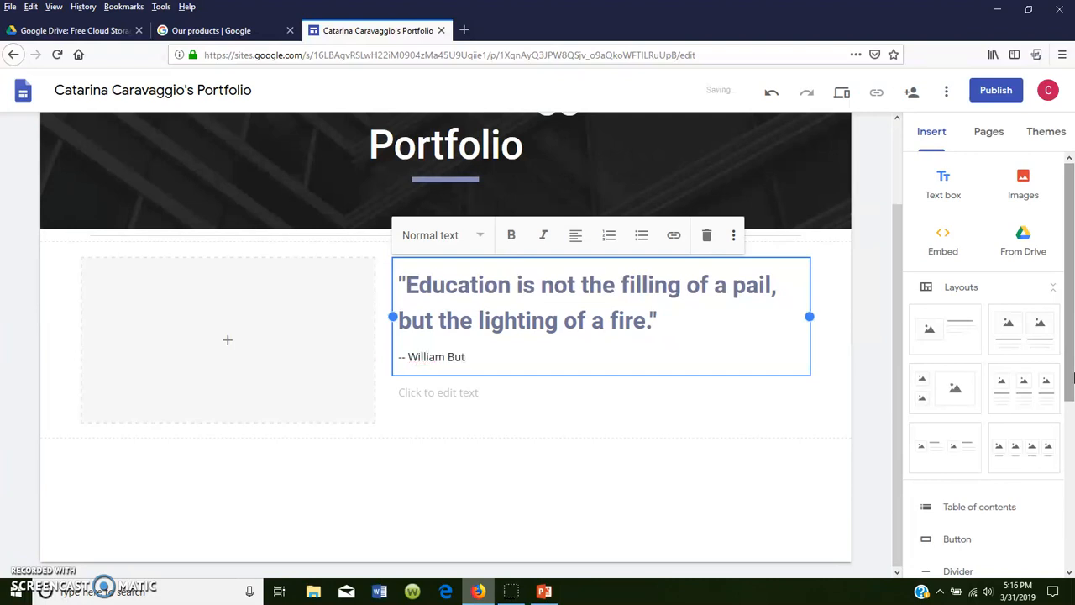
type("-- William Butler Yates --")
key("Return")
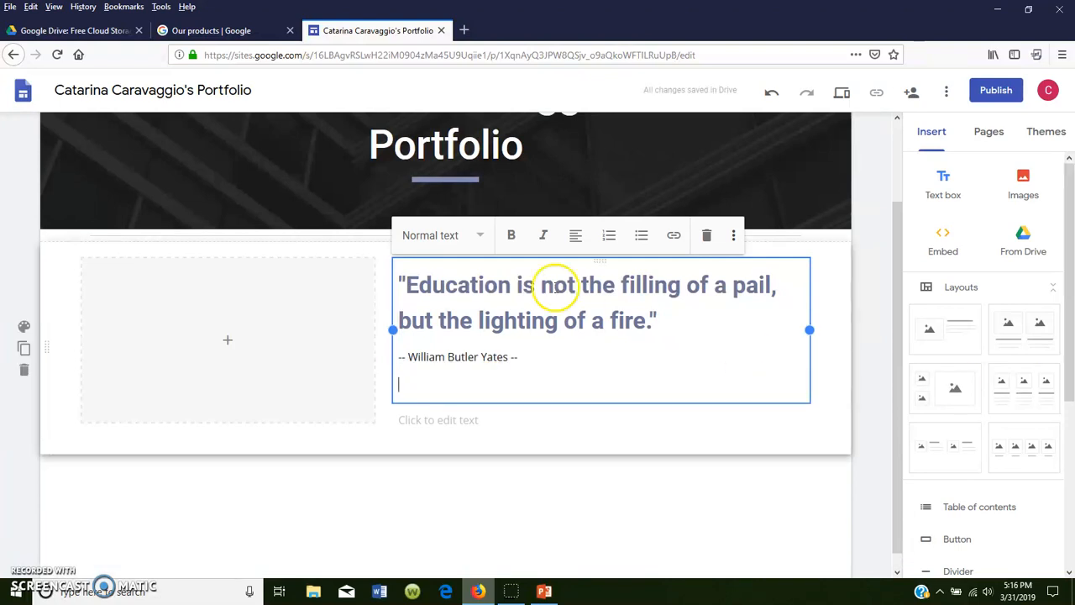
left_click_drag(549, 358, 375, 265)
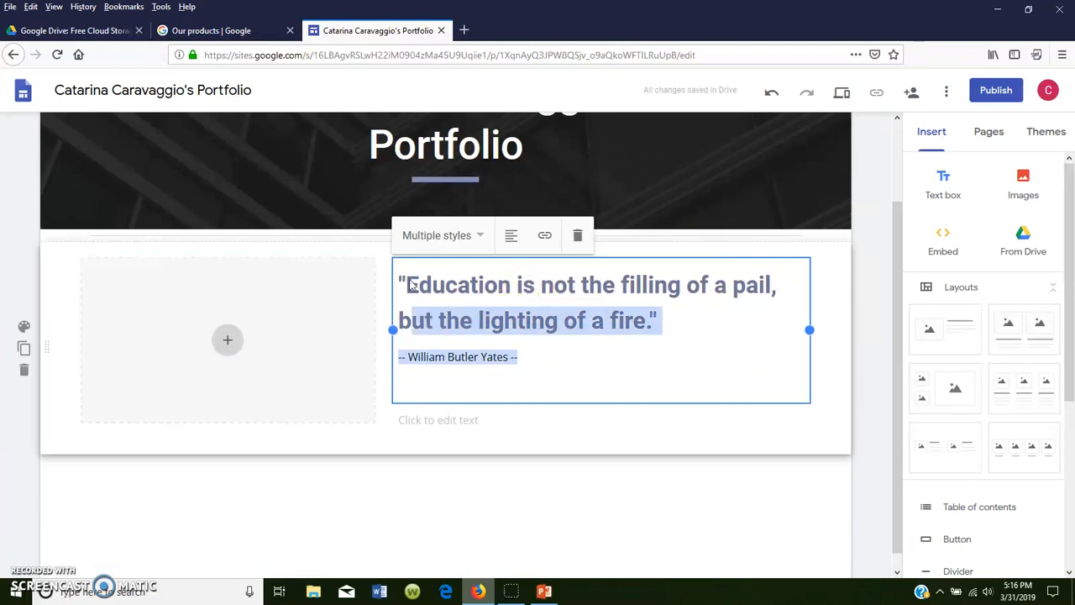
Step: Center-align the quote and its attribution
left_click(524, 356)
left_click_drag(532, 355, 399, 284)
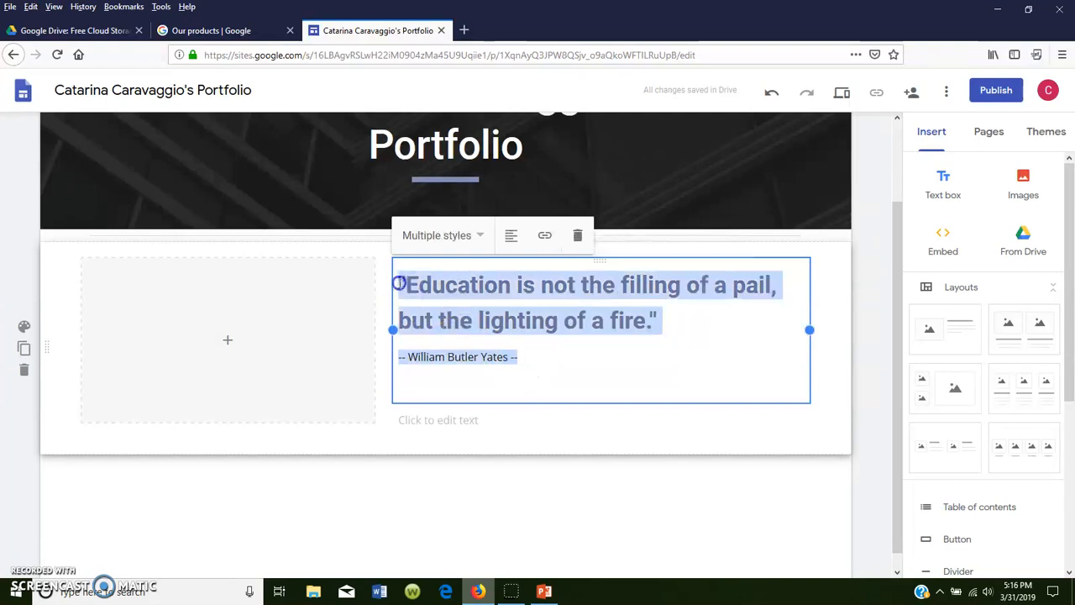
left_click(510, 237)
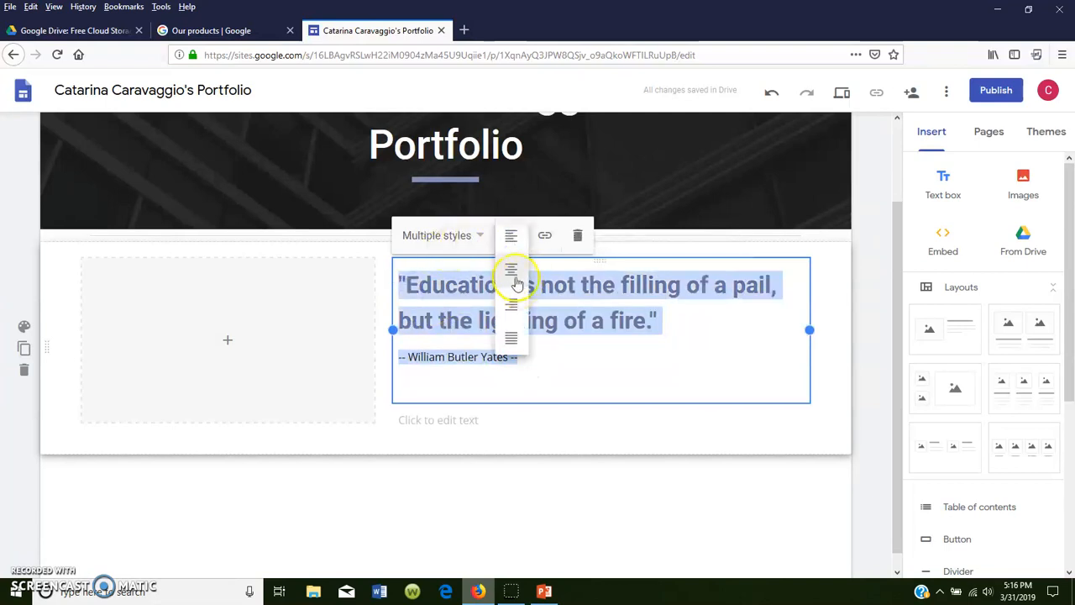
left_click(512, 275)
left_click(693, 360)
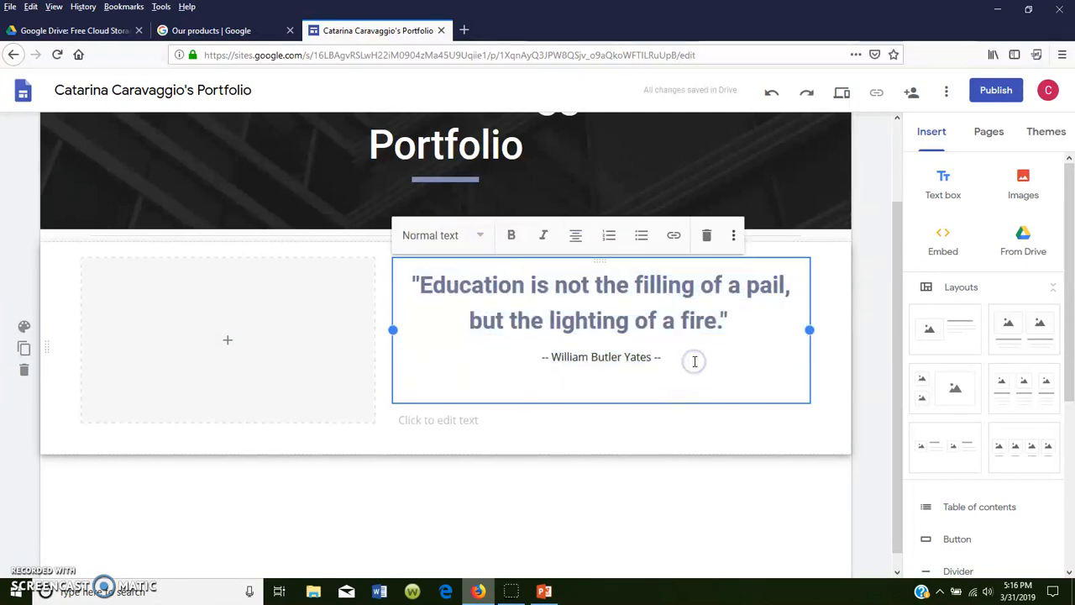
Step: Apply the Heading text style to the quote and attribution
left_click_drag(583, 343, 340, 268)
left_click(582, 341)
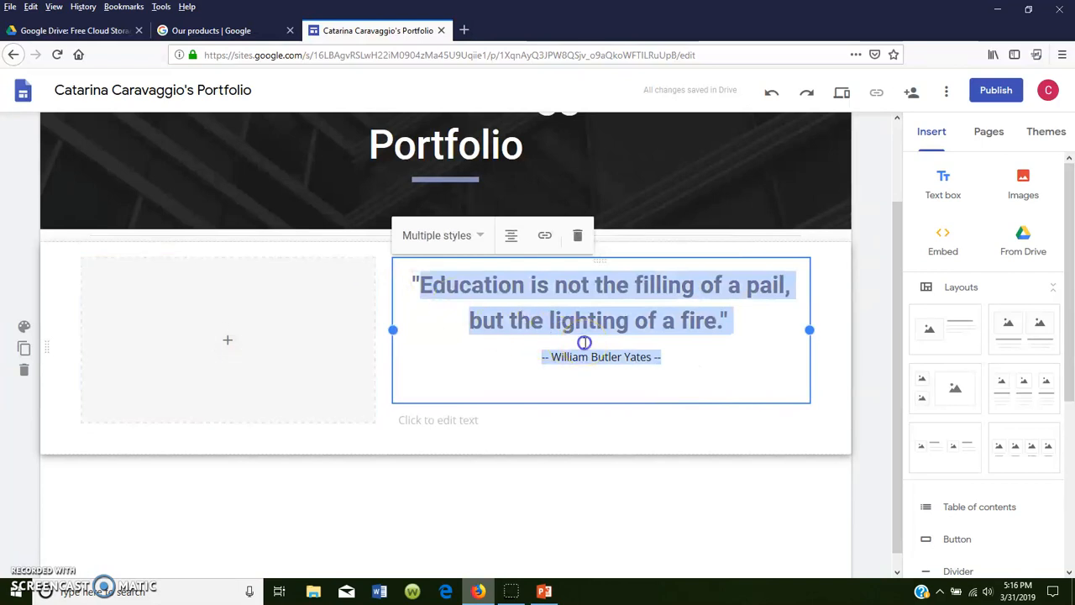
left_click_drag(702, 351, 409, 287)
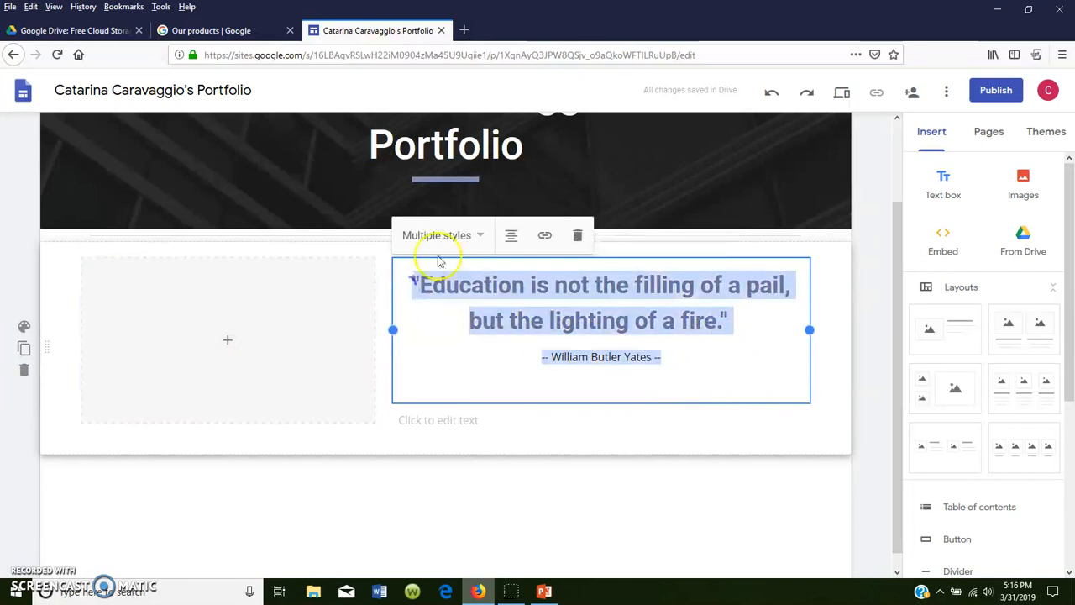
left_click(475, 235)
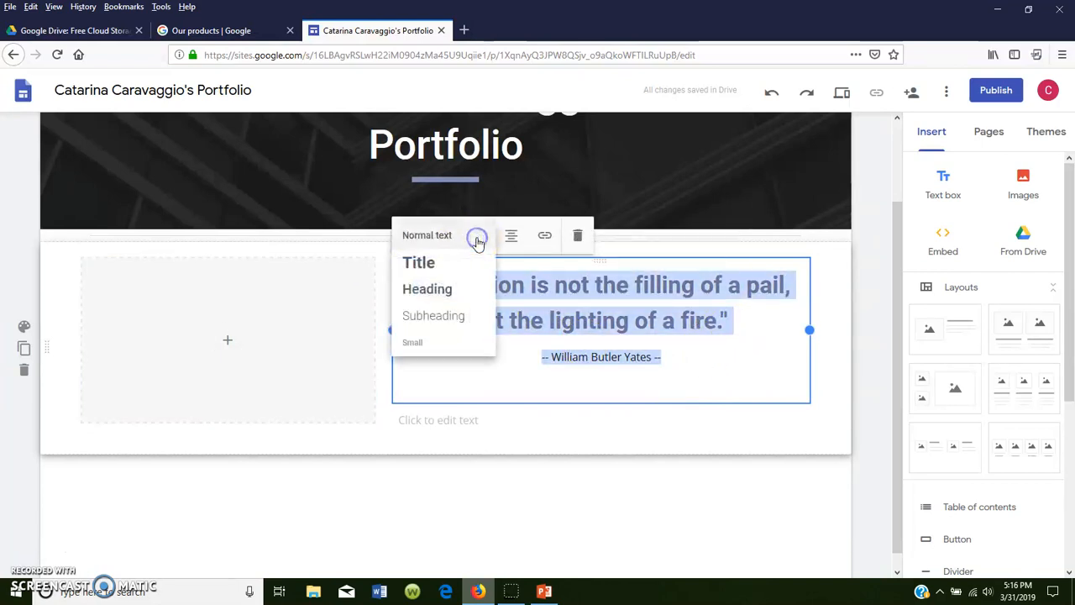
left_click(448, 289)
left_click(644, 329)
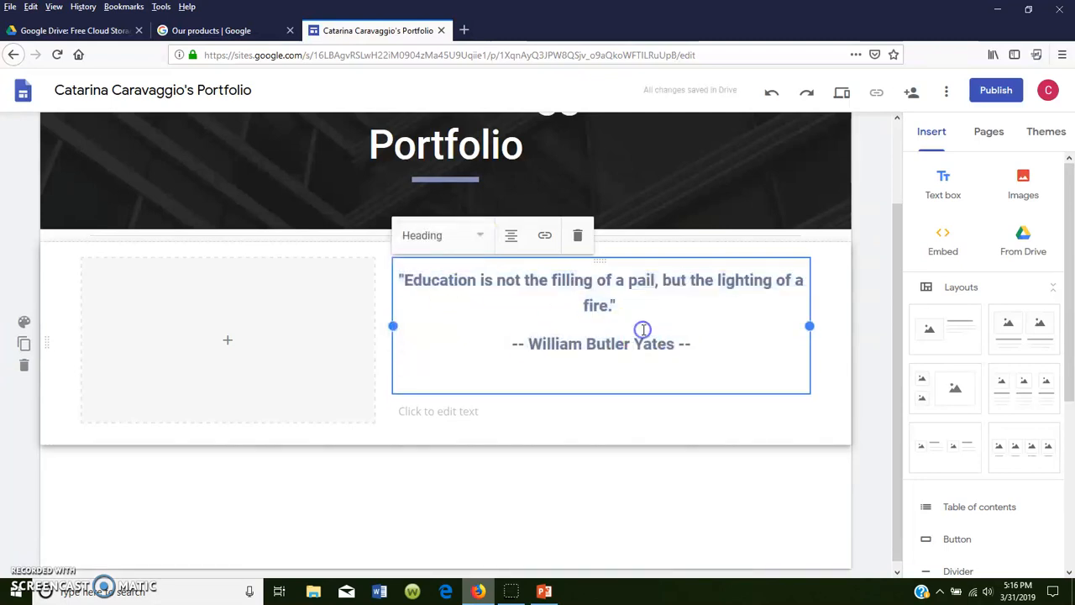
Step: Narrow the quote box so the quote wraps, keeping the attribution on its own line
left_click(825, 367)
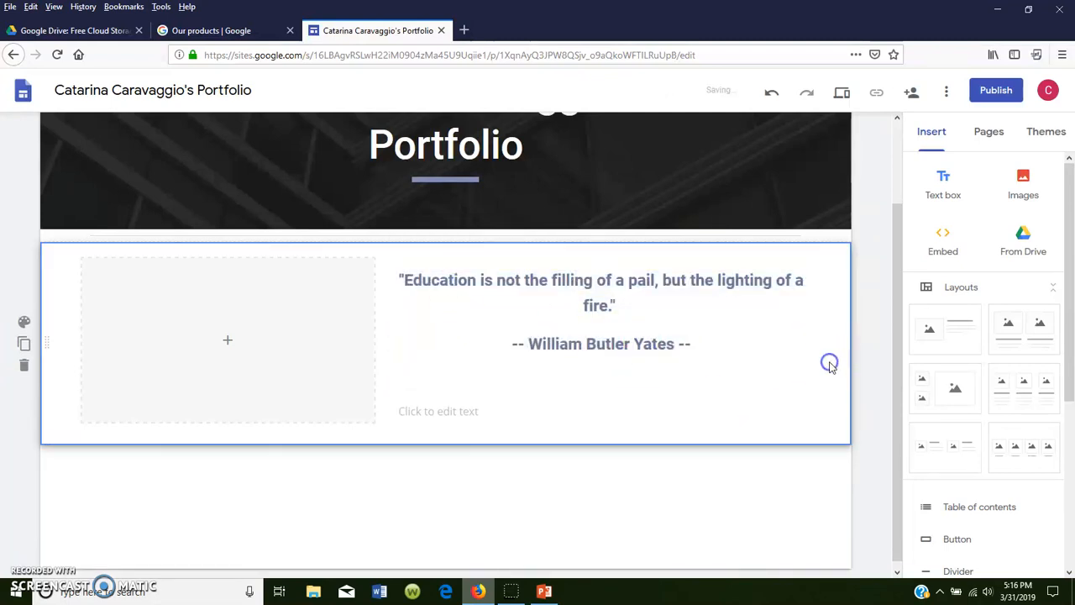
left_click(658, 300)
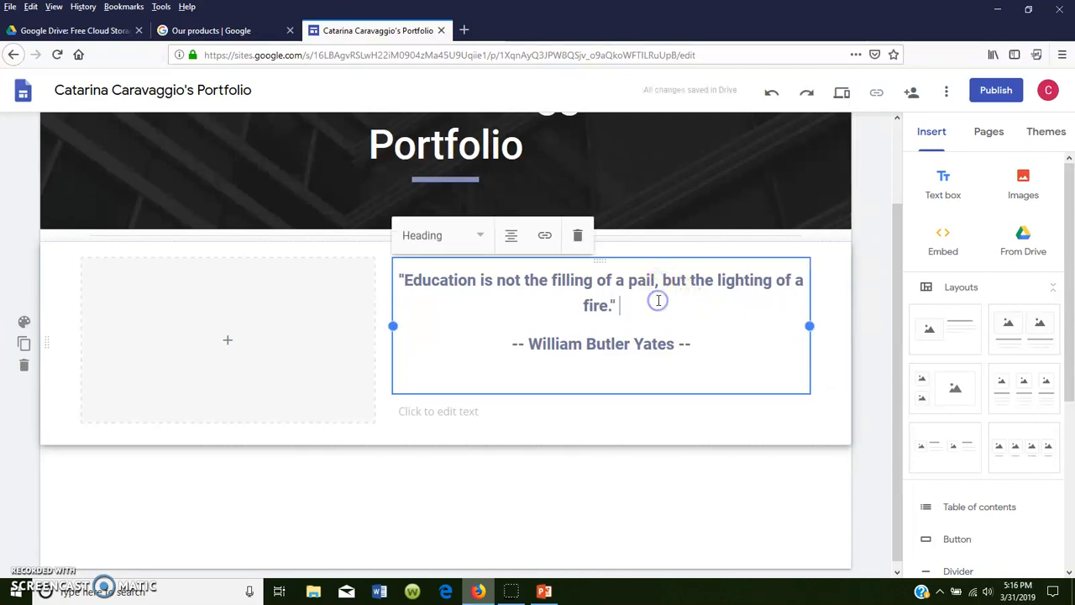
key("Delete")
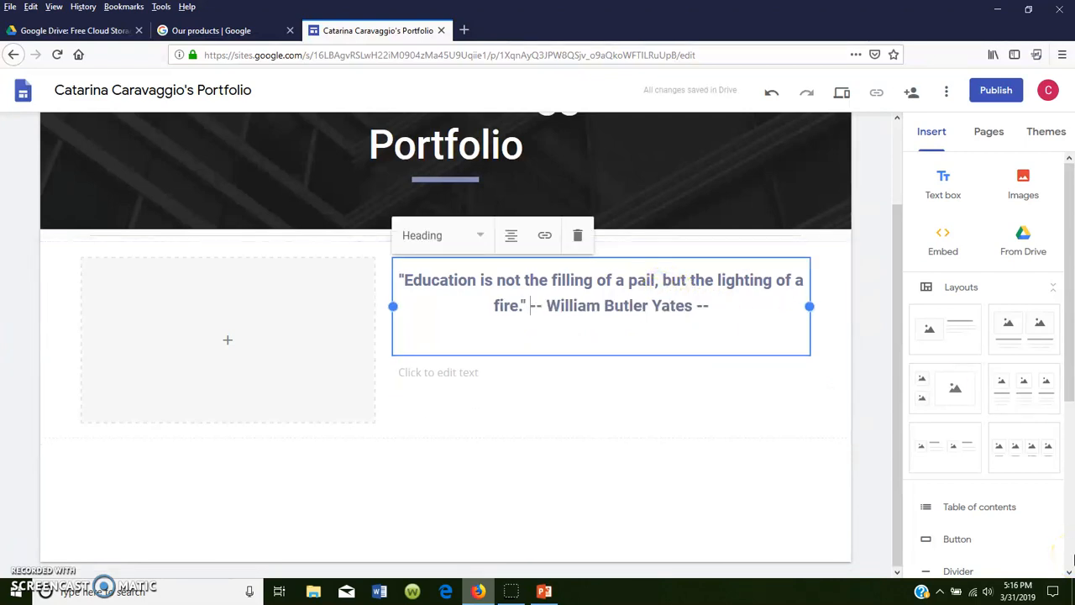
left_click(817, 399)
left_click(798, 336)
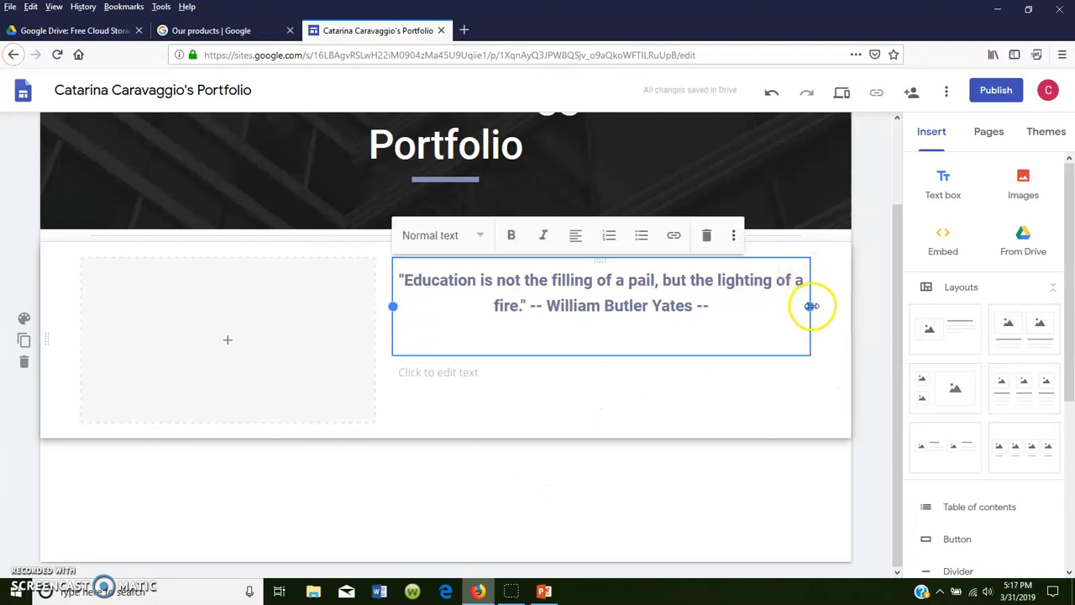
left_click_drag(808, 308, 748, 306)
left_click(571, 311)
left_click(544, 305)
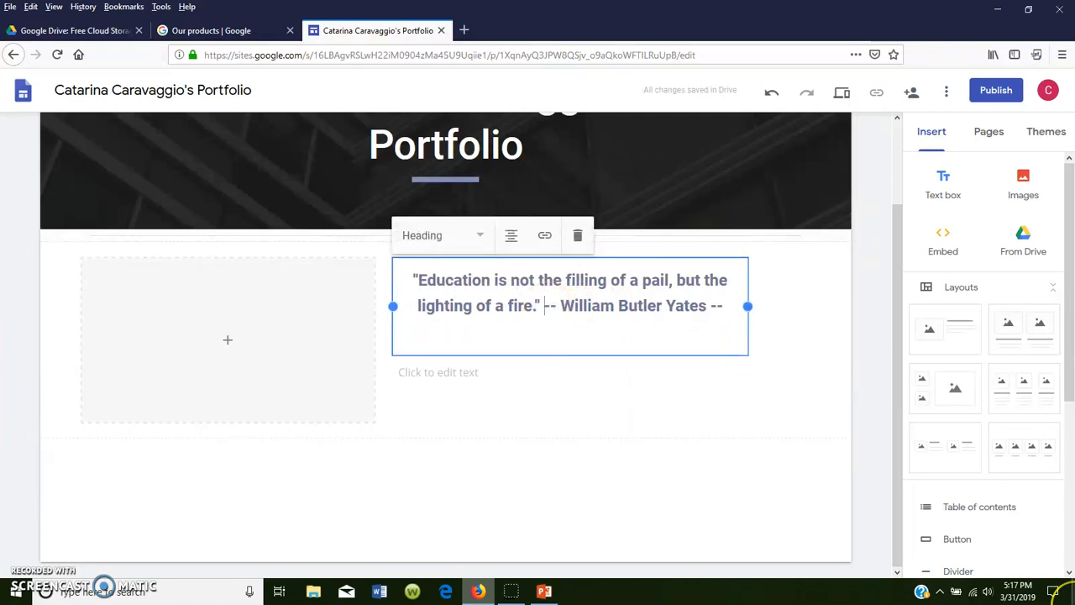
key("Return")
Step: Shift the quote box slightly left and down within the section
left_click(675, 257)
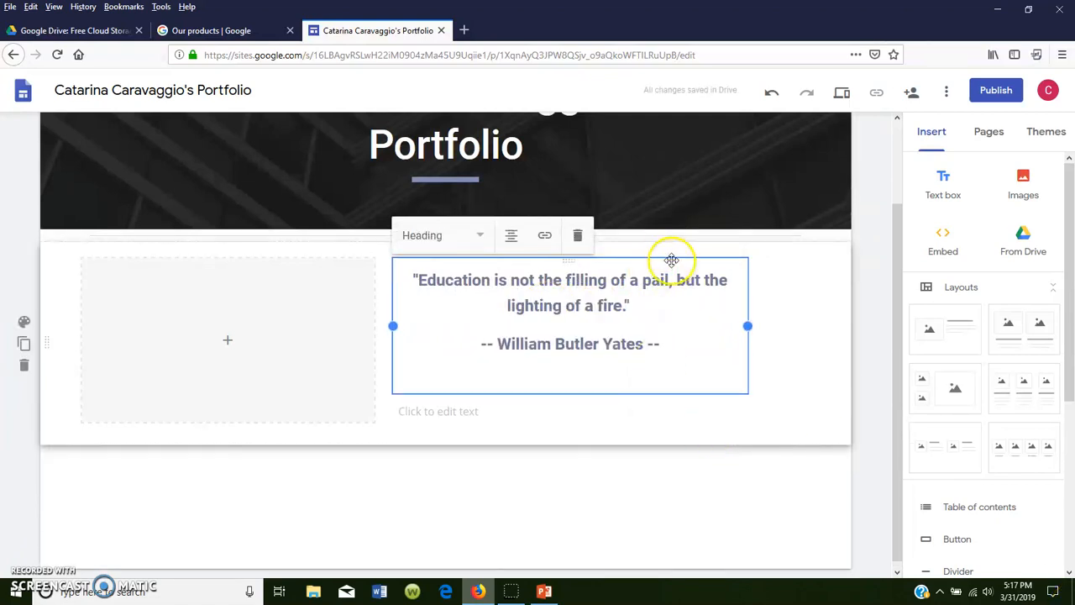
left_click_drag(671, 259, 629, 278)
left_click(629, 338)
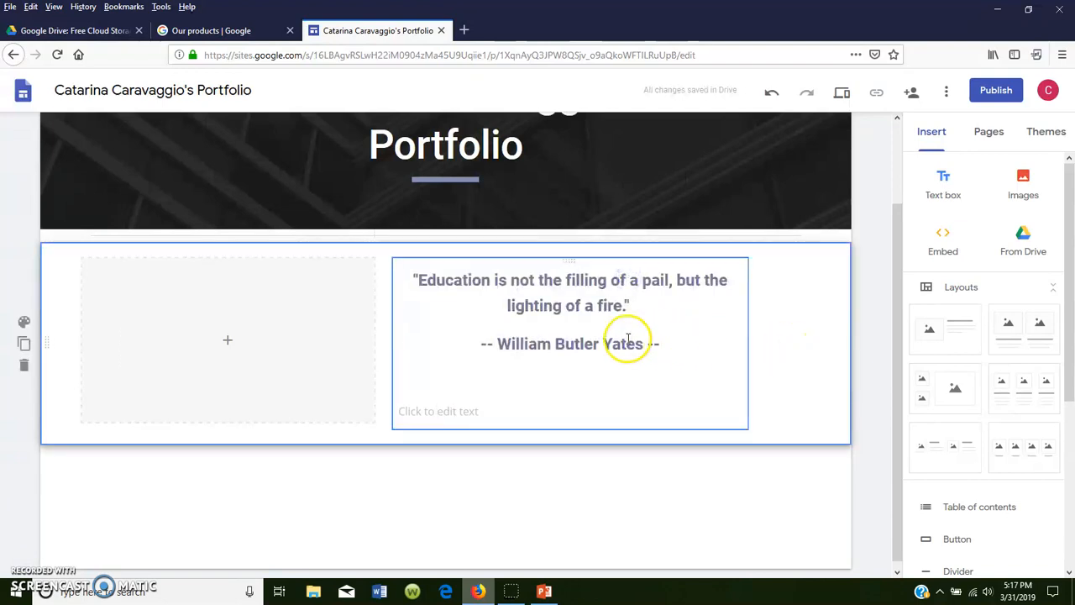
left_click(227, 334)
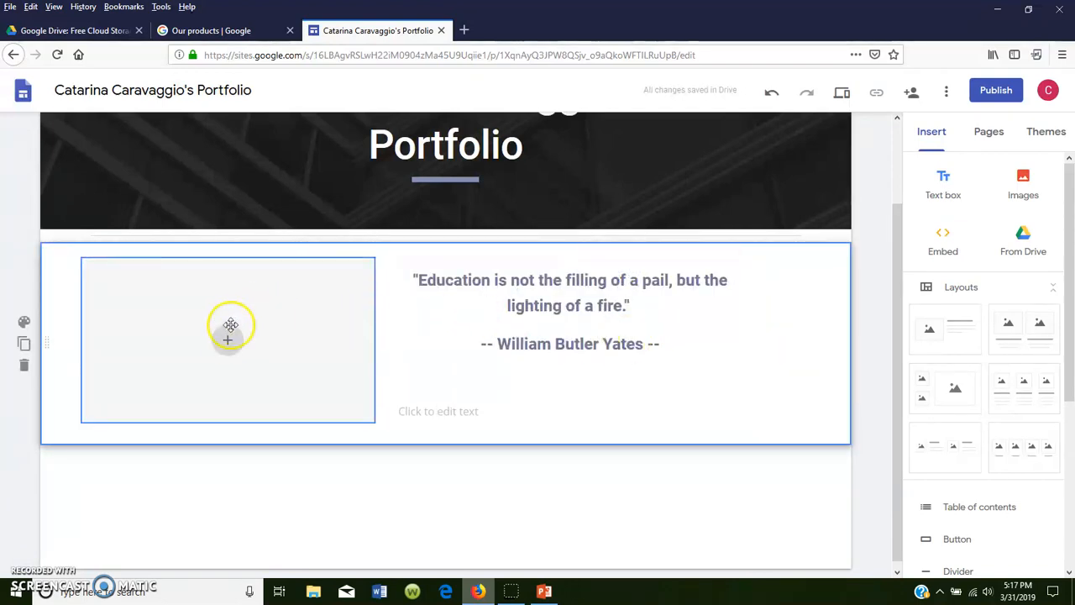
Step: Upload the portrait photo from the computer into the image placeholder
left_click(229, 342)
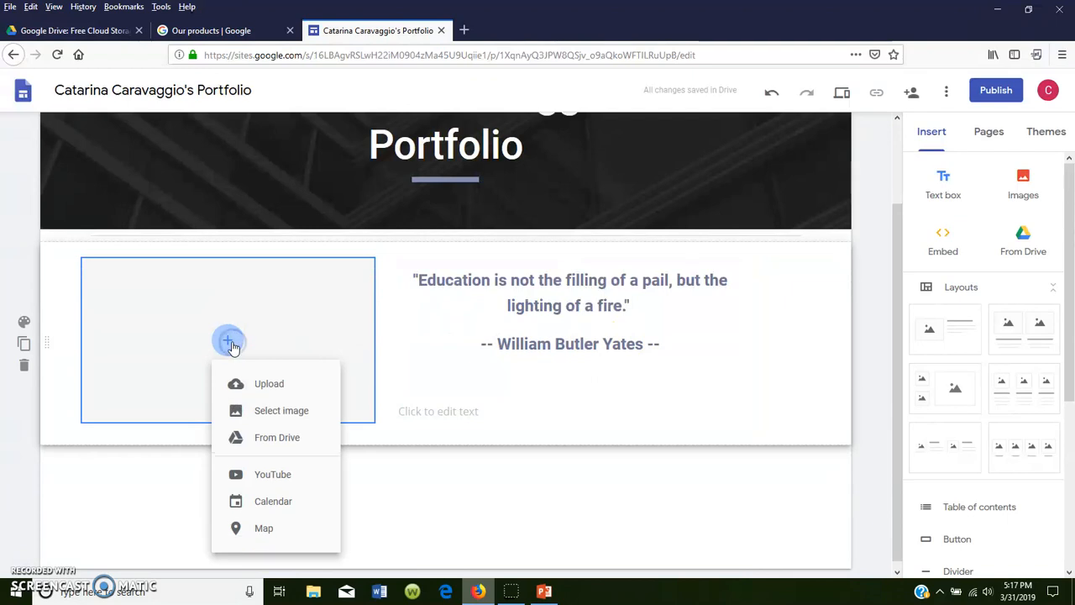
left_click(260, 420)
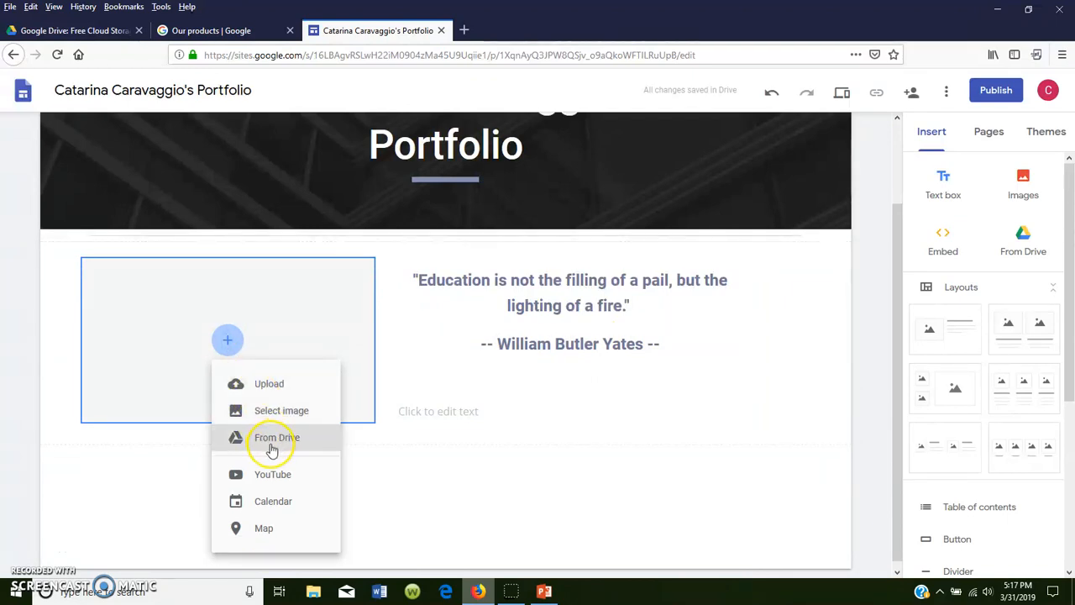
left_click(265, 477)
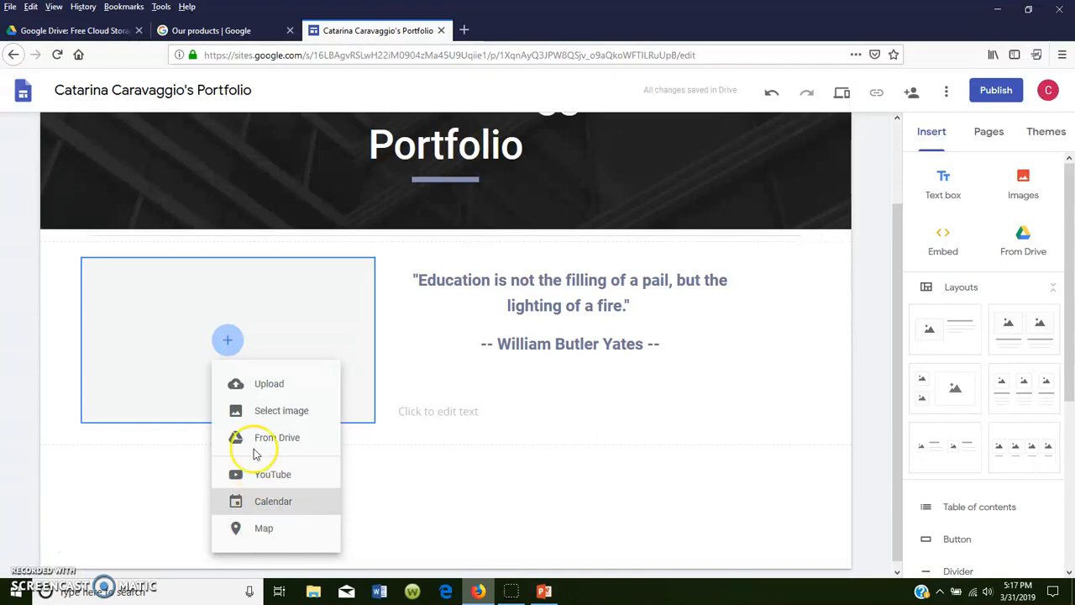
left_click(260, 388)
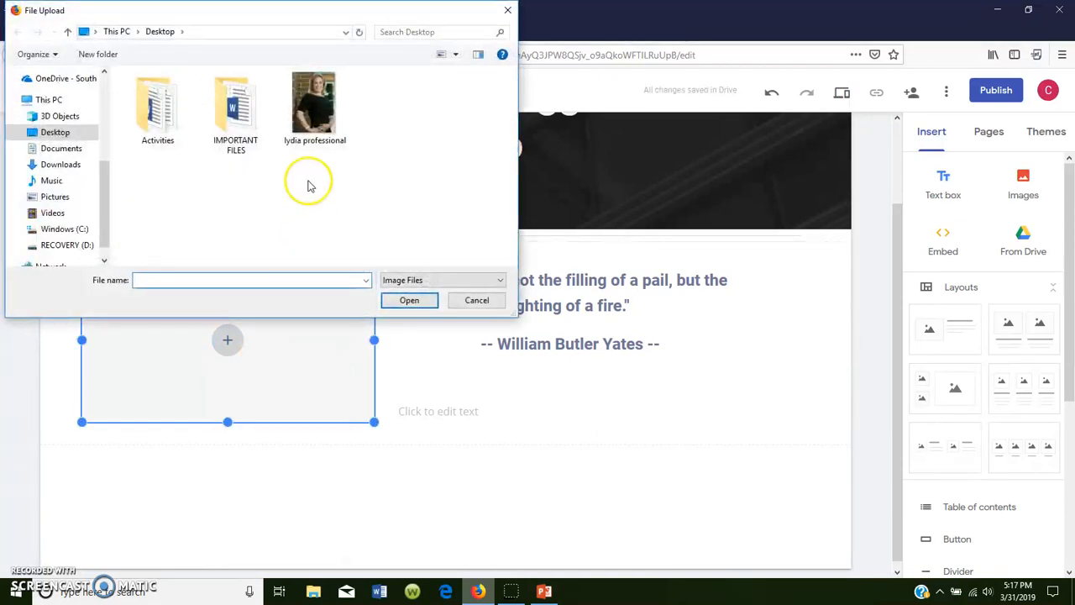
left_click(312, 131)
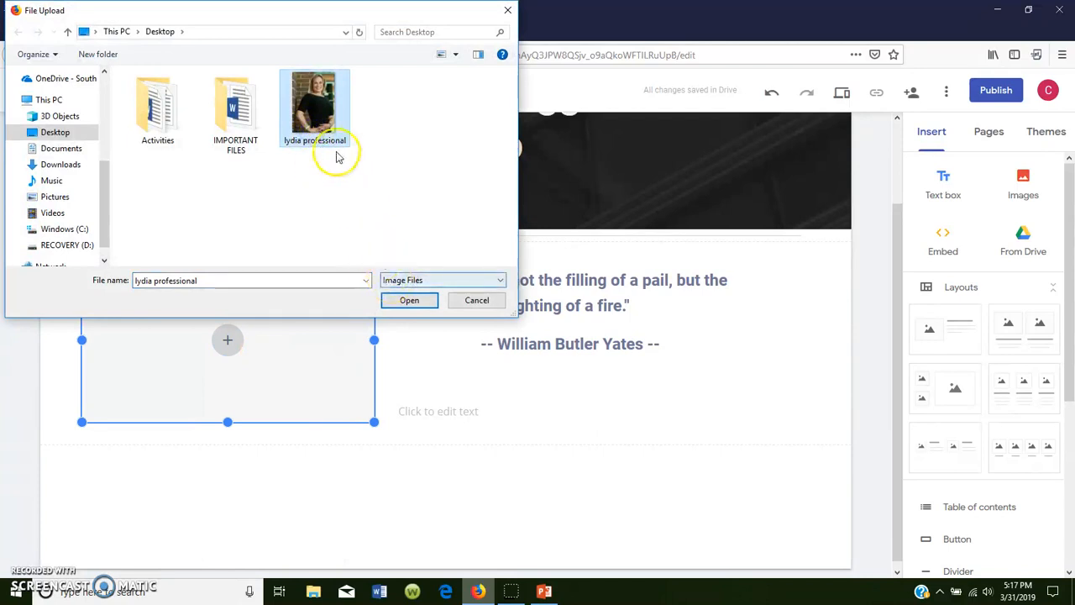
left_click(420, 304)
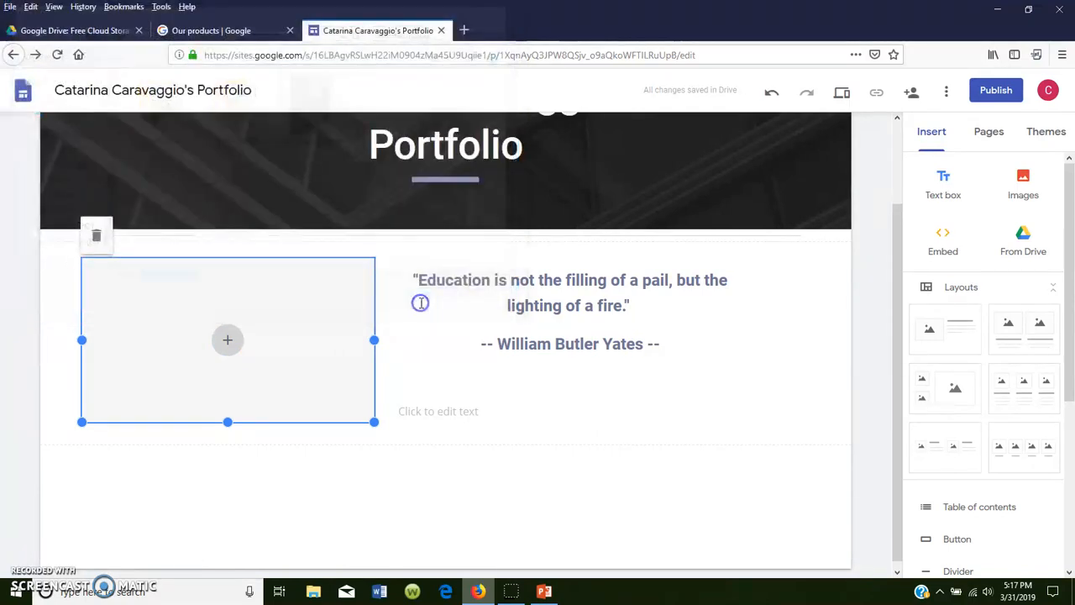
Step: Resize the photo taller and narrower to show the whole figure
left_click(797, 326)
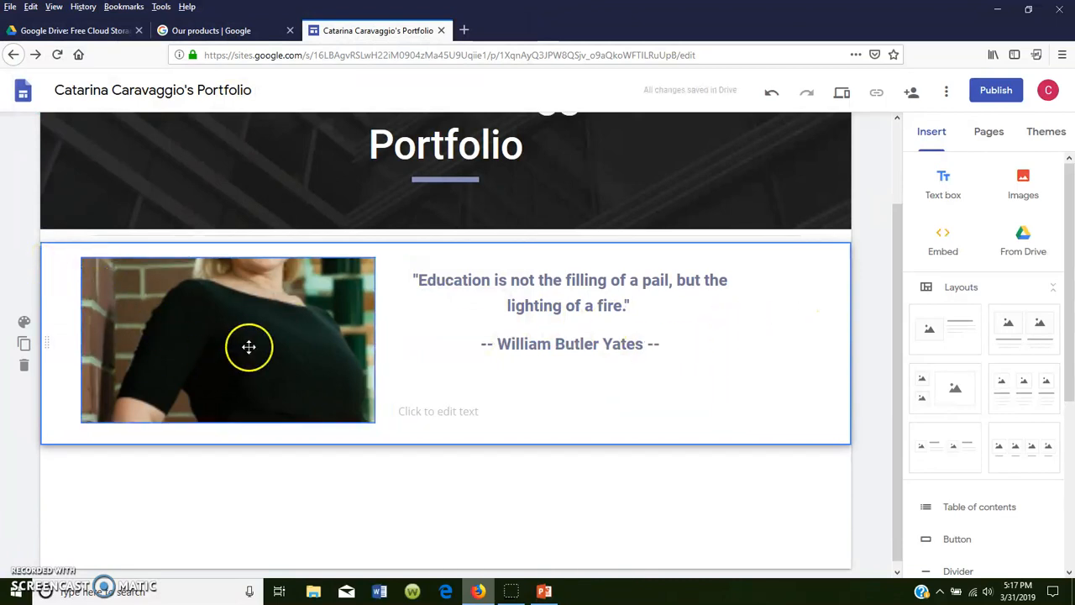
left_click(331, 375)
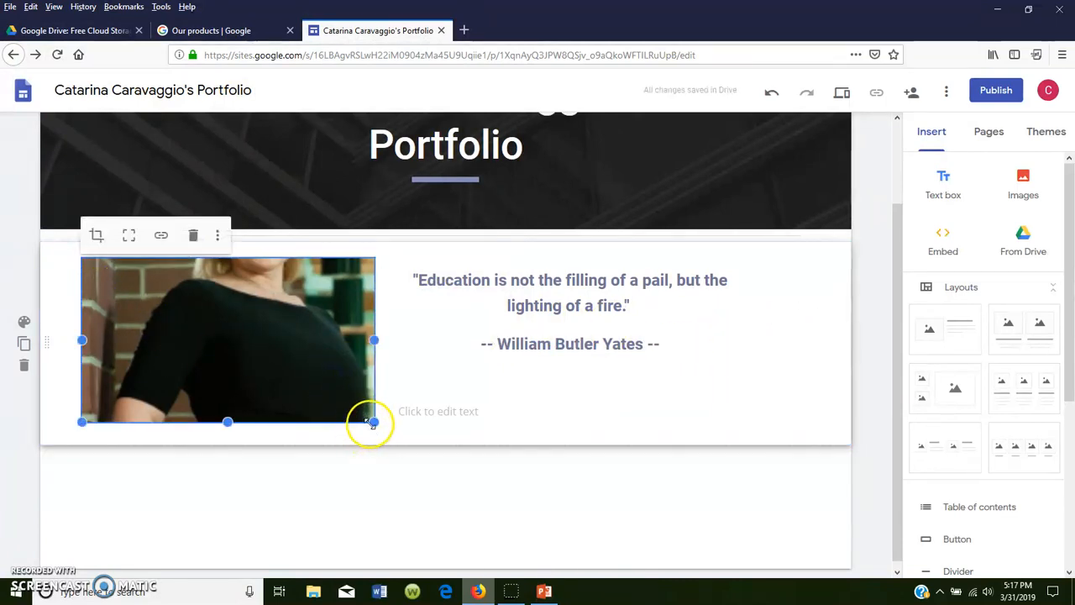
left_click_drag(373, 422, 310, 557)
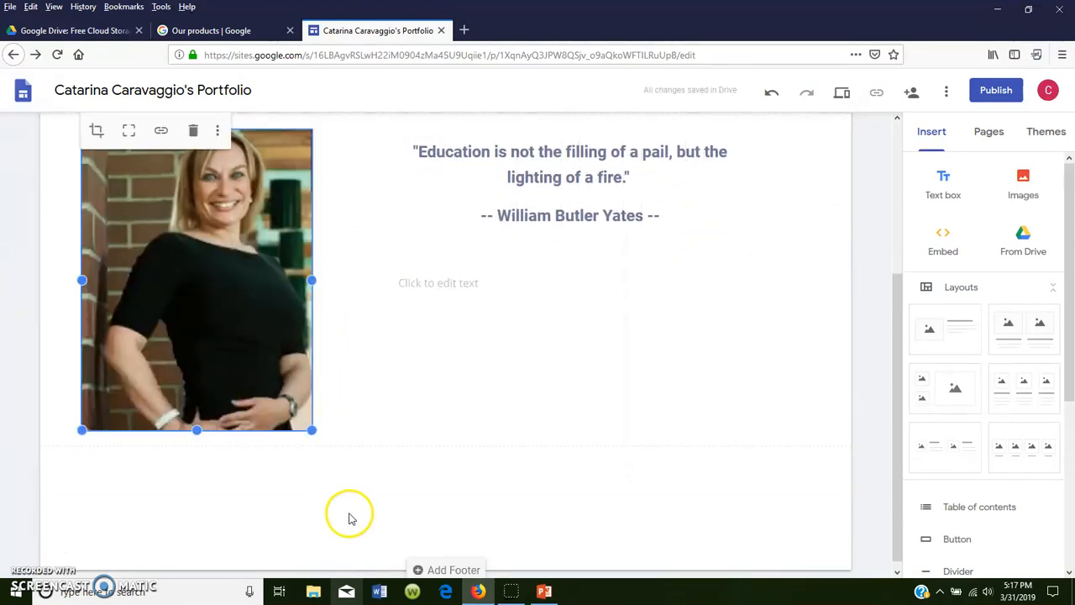
left_click(558, 330)
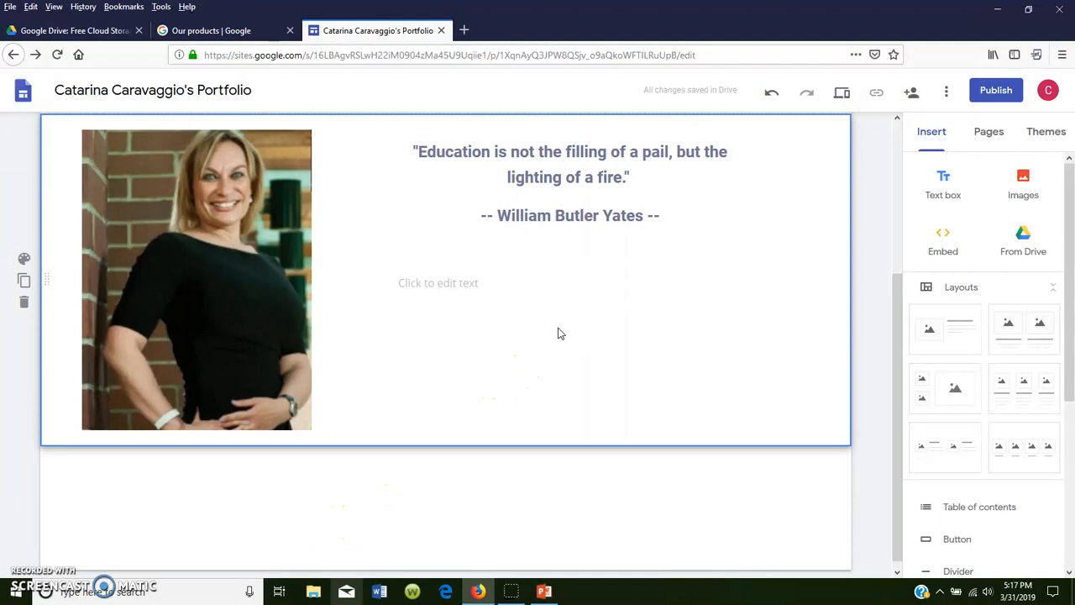
Step: Set the section background to dark grey Emphasis 2 and browse background images
scroll(558, 329, "up", 3)
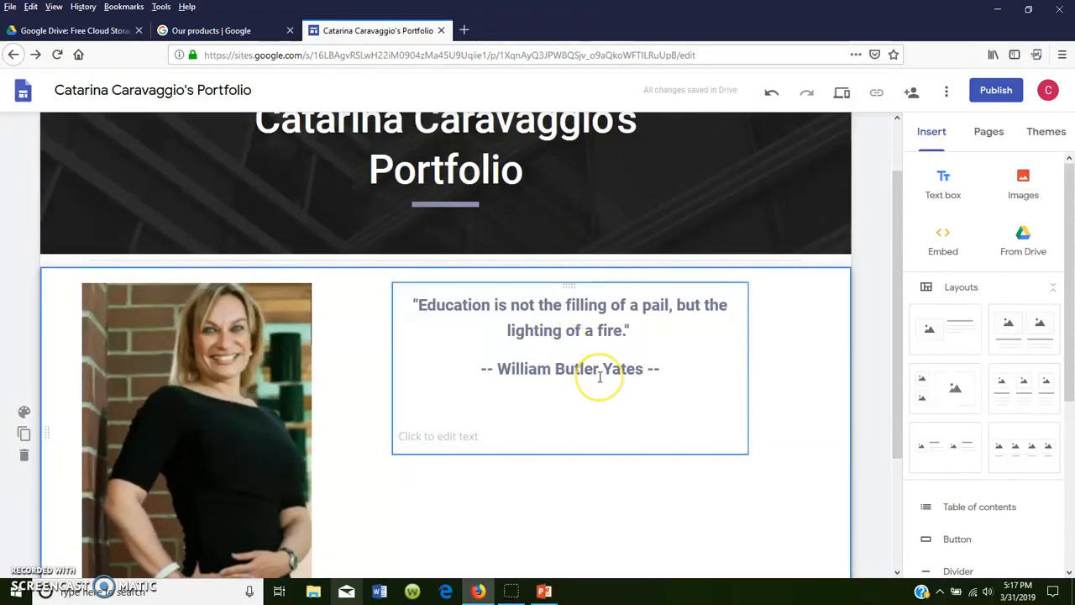
scroll(600, 377, "down", 3)
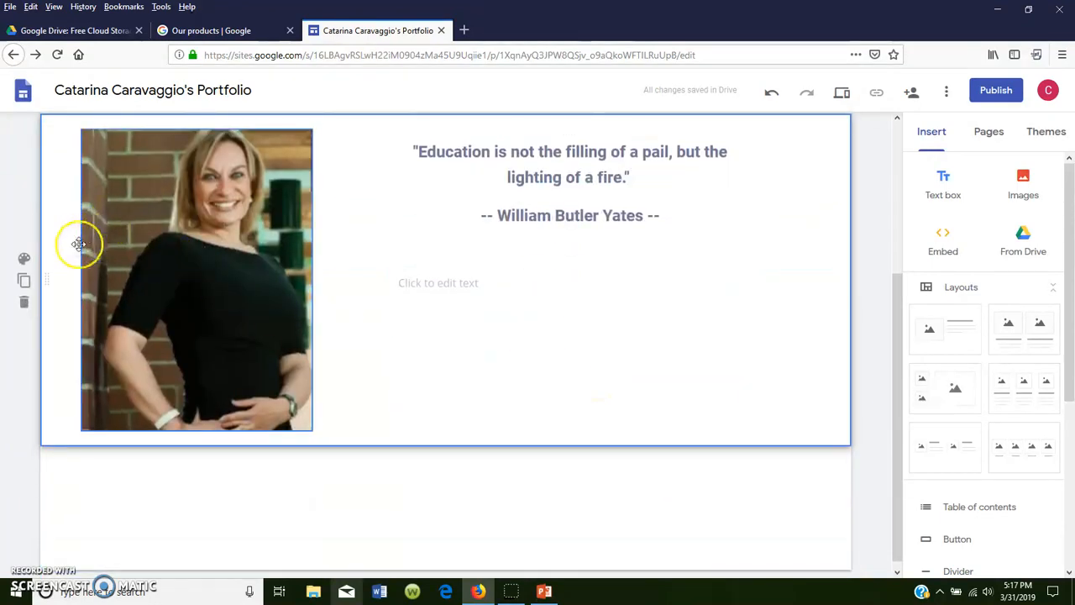
left_click(25, 260)
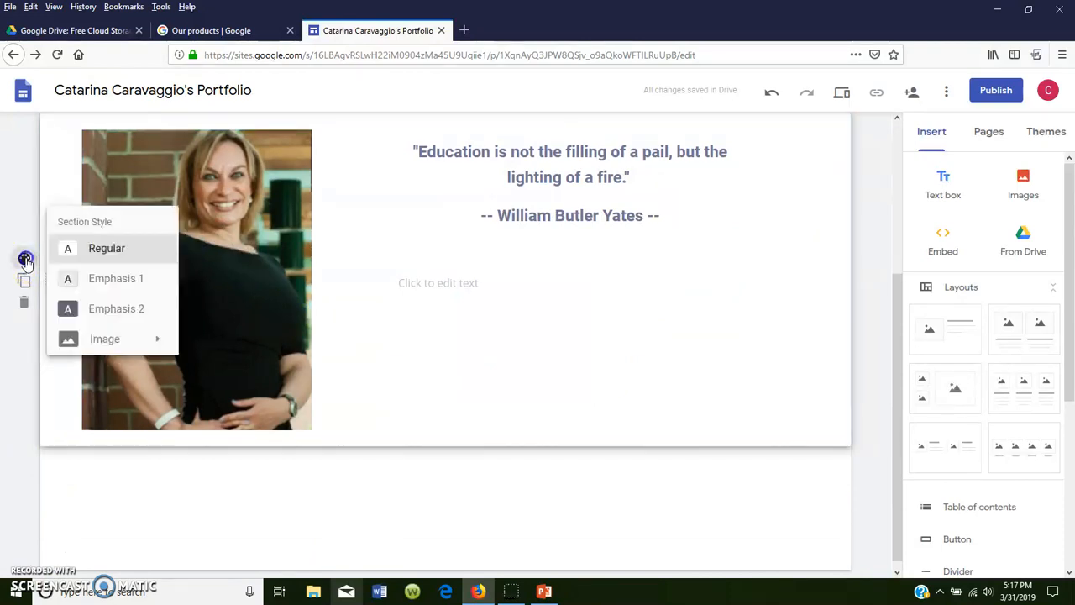
left_click(116, 278)
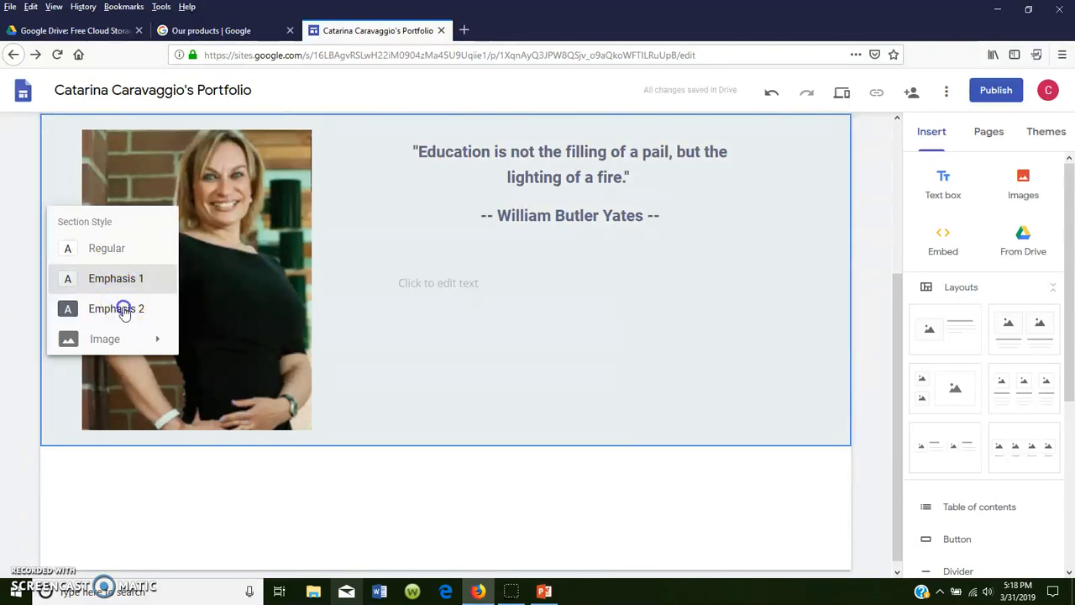
left_click(118, 308)
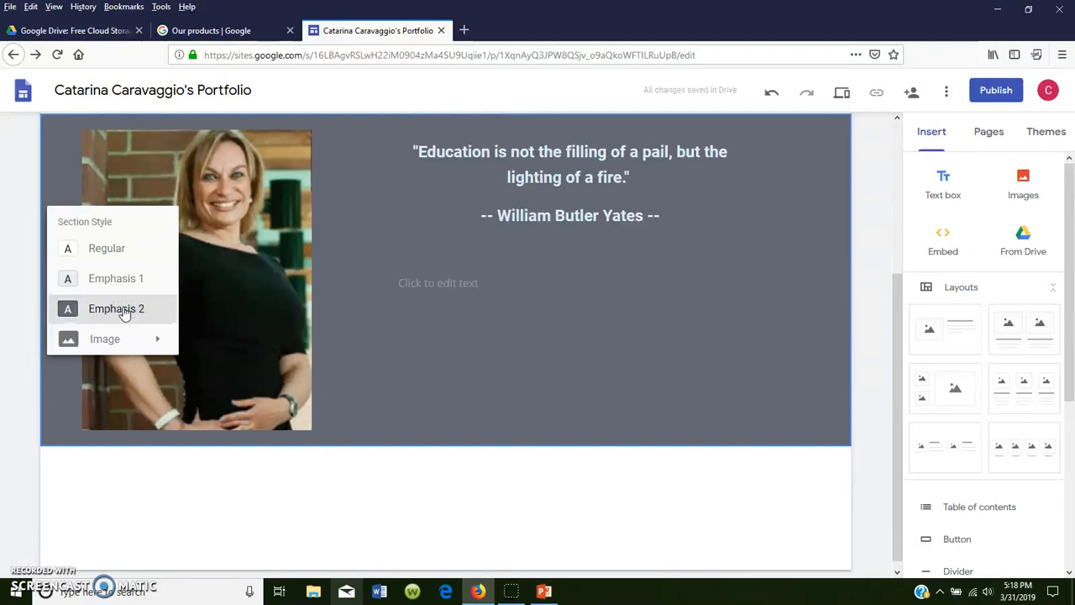
left_click(121, 340)
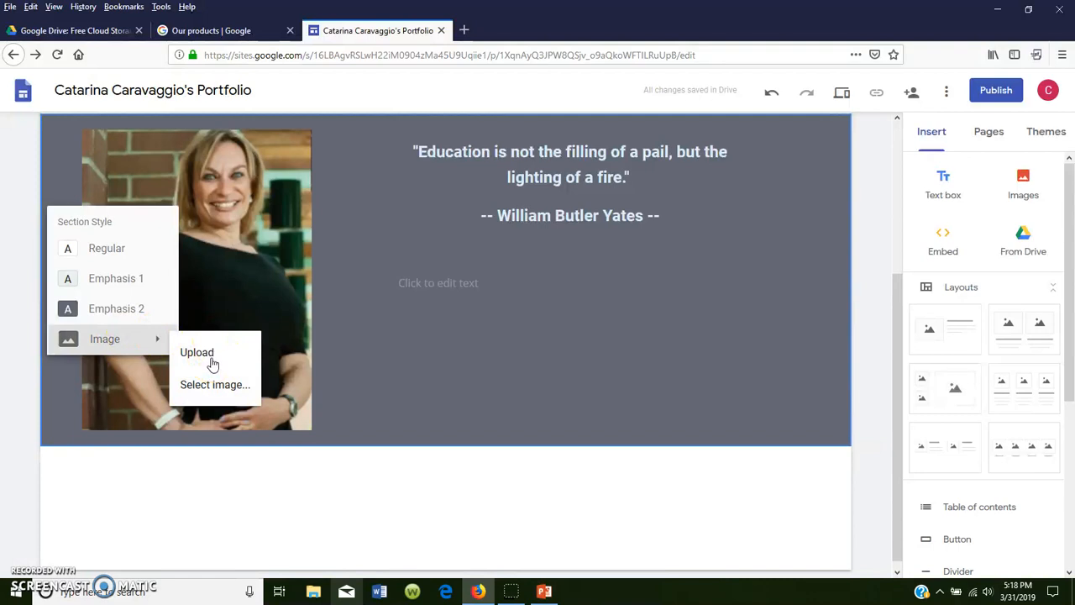
left_click(217, 388)
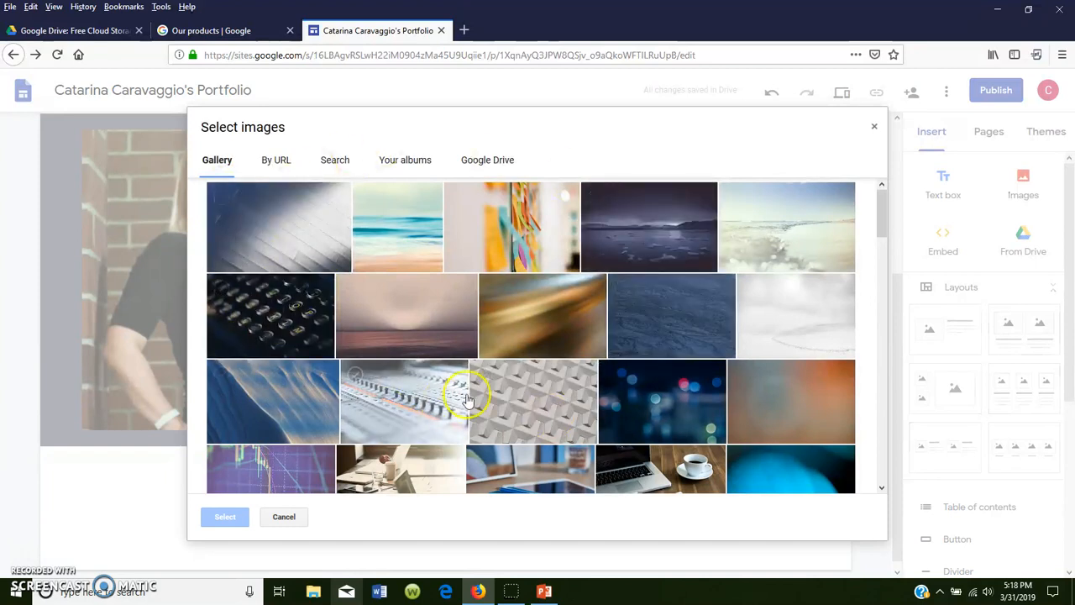
Step: Set a green field photo from a 'nature' image search as the quote section background, lightened for readability
left_click(335, 160)
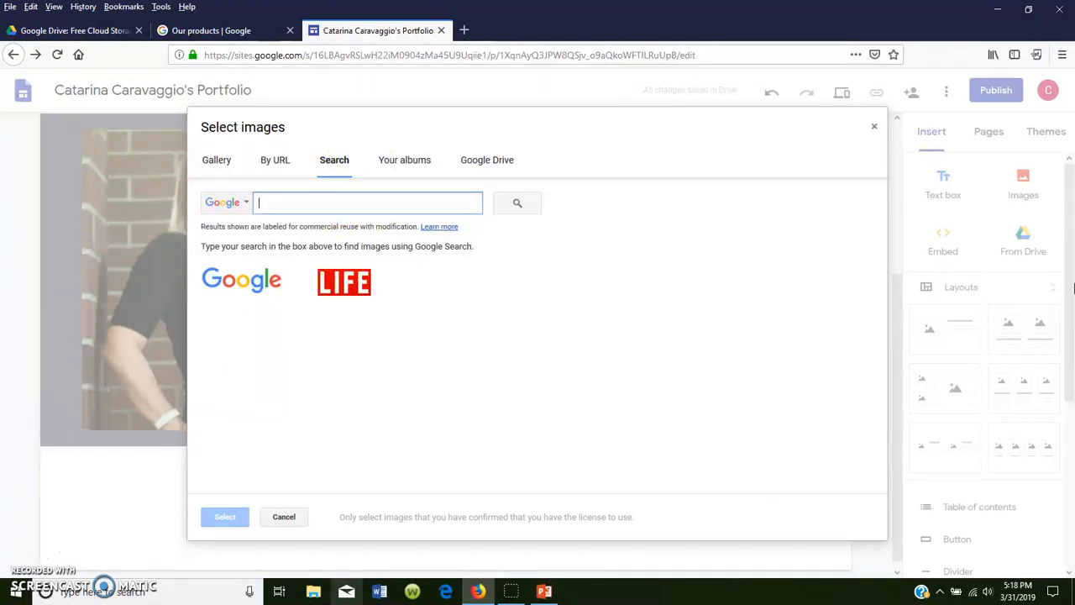
type("nature")
key("Return")
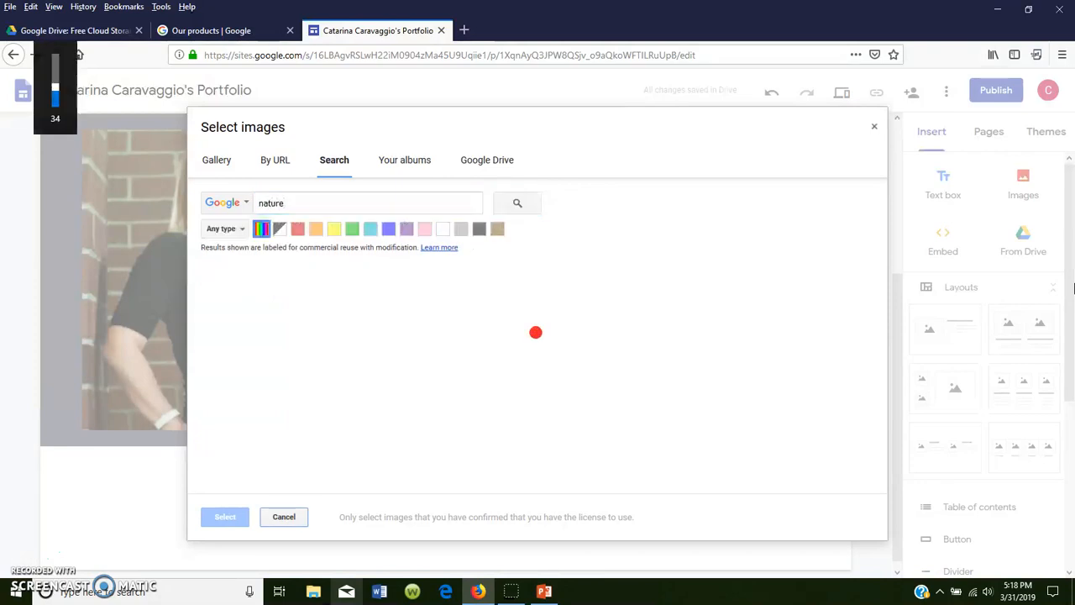
left_click(460, 315)
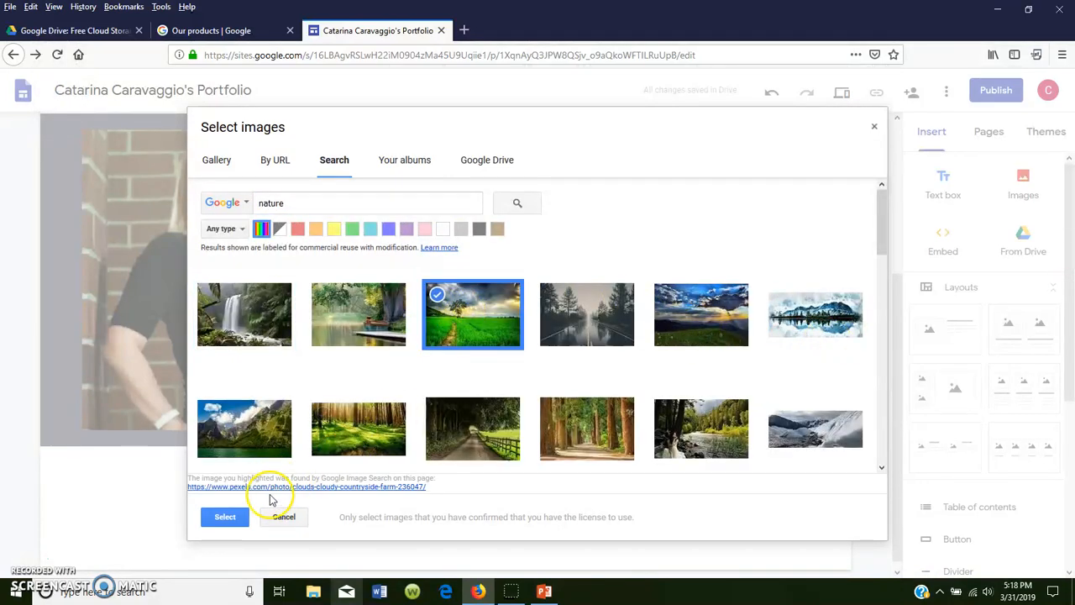
left_click(224, 516)
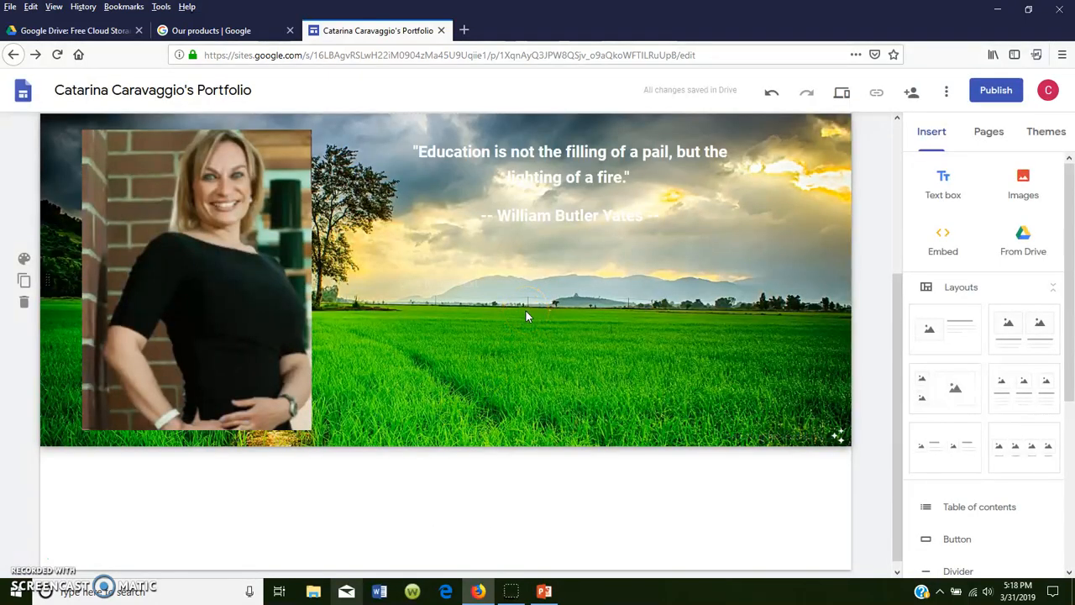
left_click(837, 433)
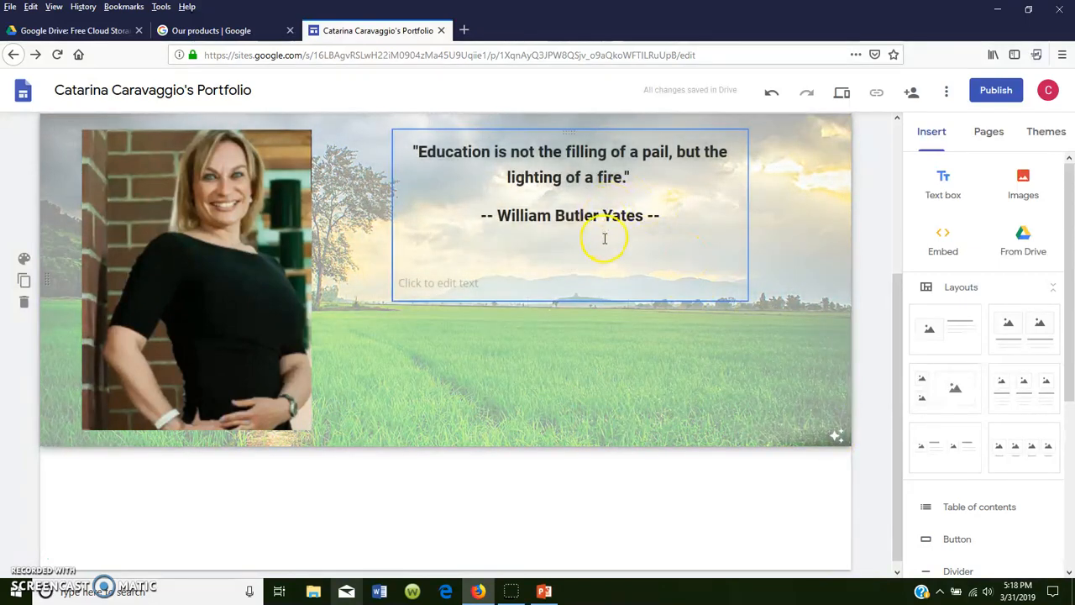
Step: Below the quote header, insert a divider followed by the three-image column layout
left_click(532, 350)
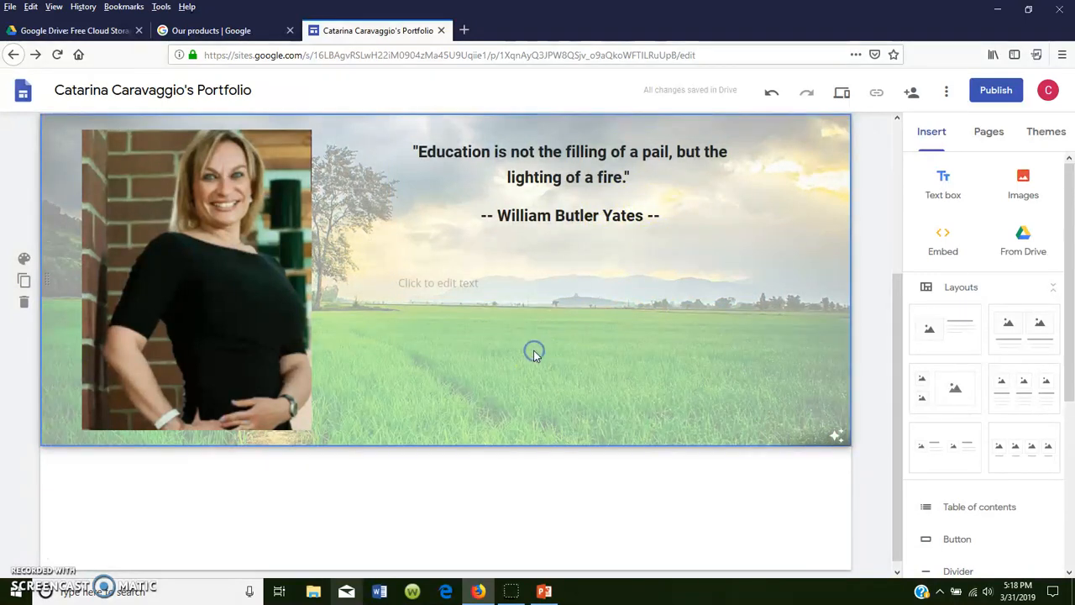
scroll(533, 356, "up", 1)
scroll(533, 356, "up", 2)
scroll(533, 356, "down", 3)
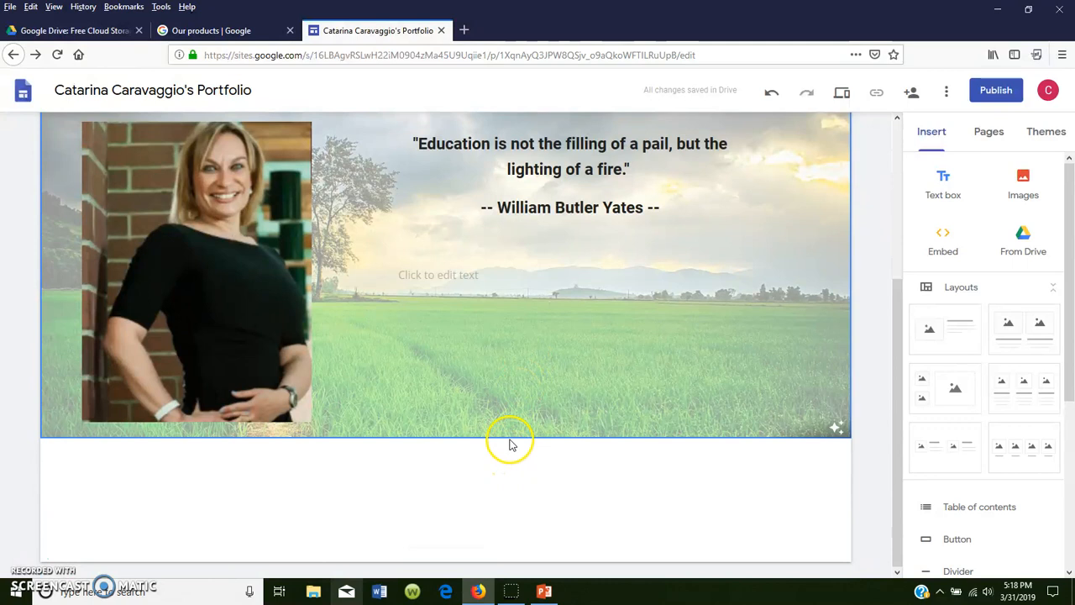
left_click(947, 571)
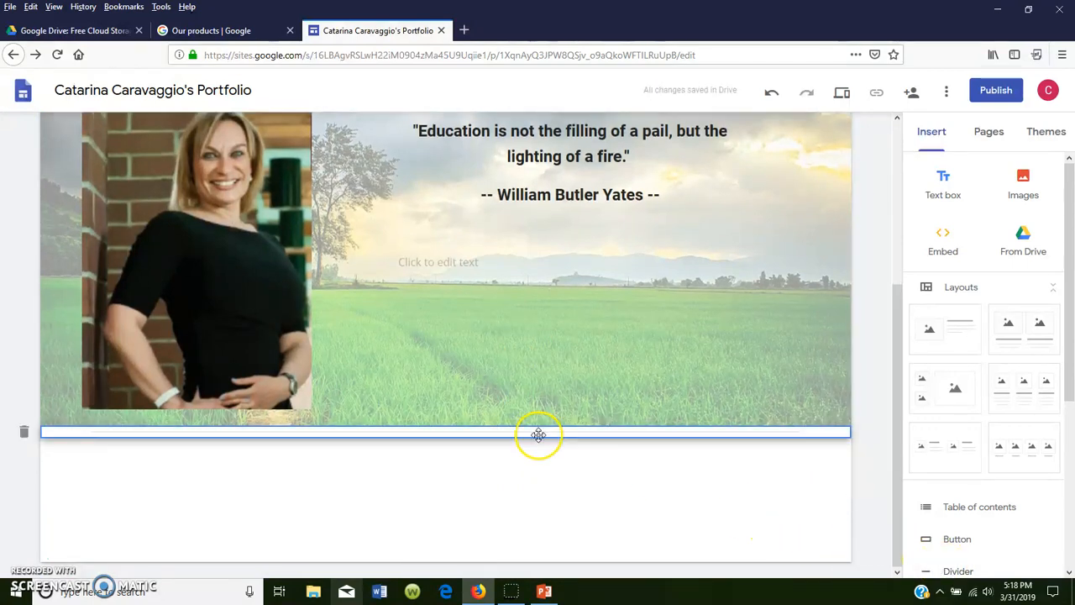
left_click(1021, 399)
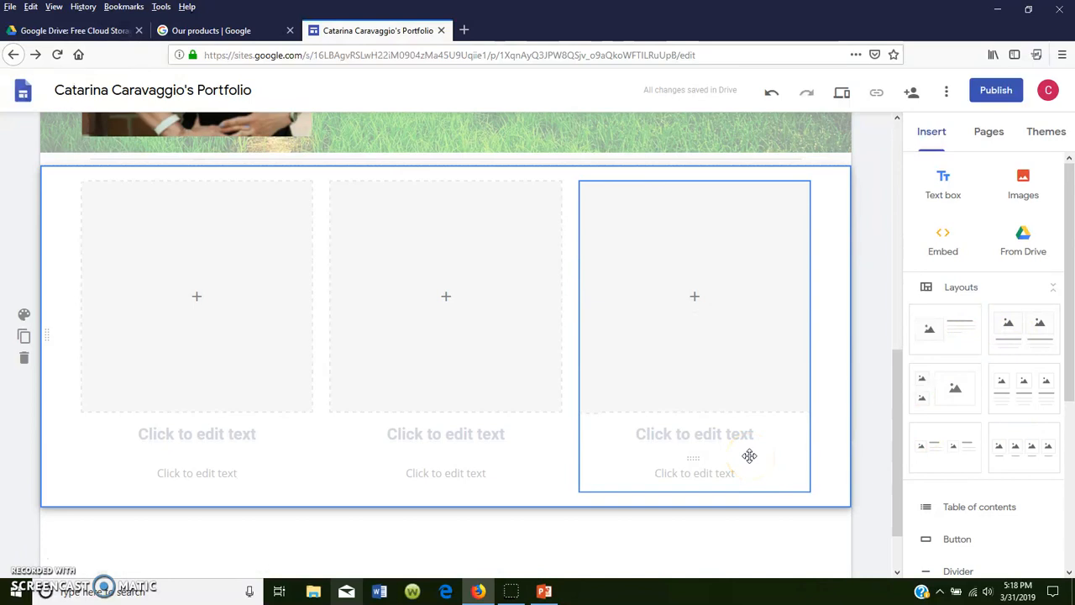
Step: Use the tree-lined country road photo from a 'nature' image search as the three-column section's background
left_click(23, 315)
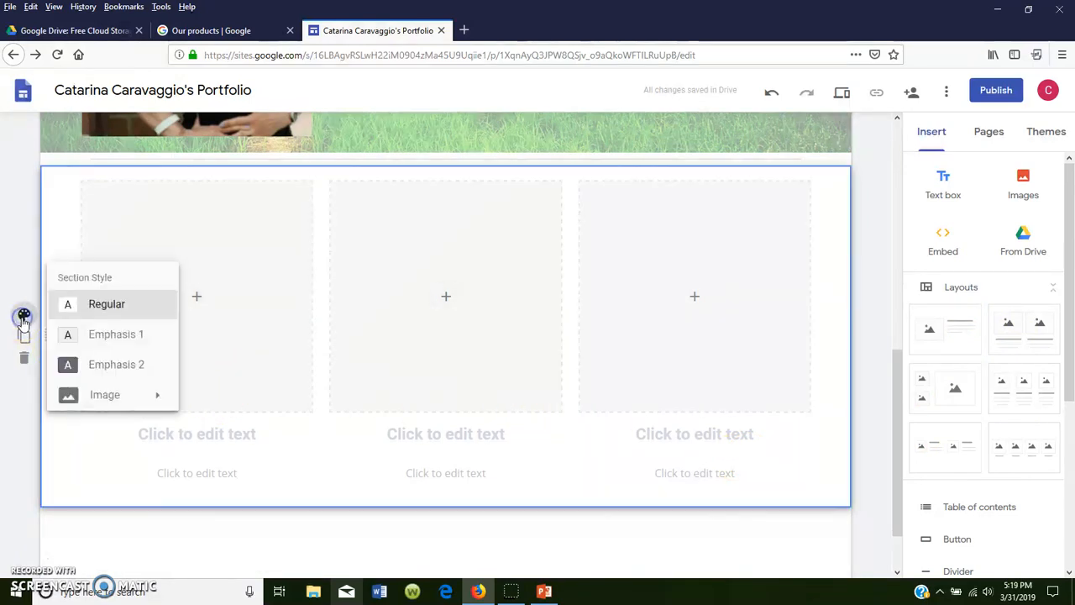
mouse_move(92, 391)
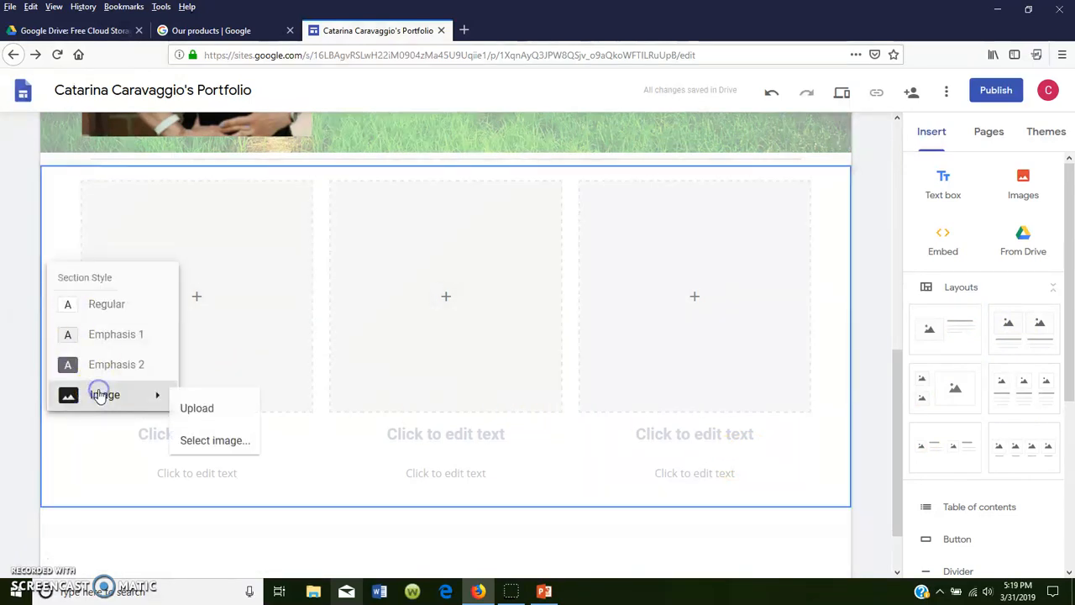
left_click(189, 442)
left_click(350, 163)
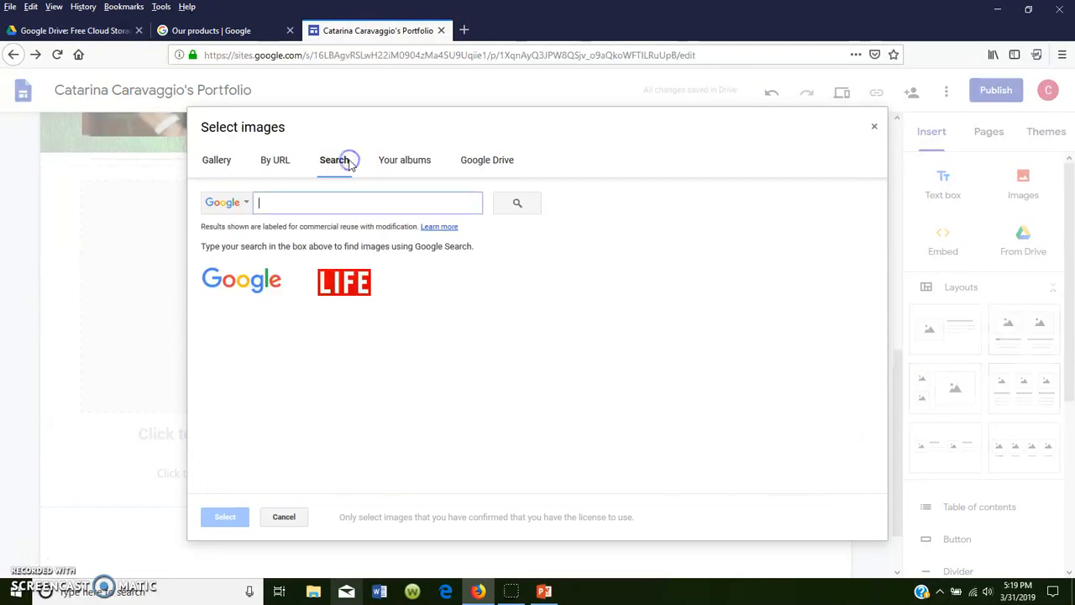
type("na")
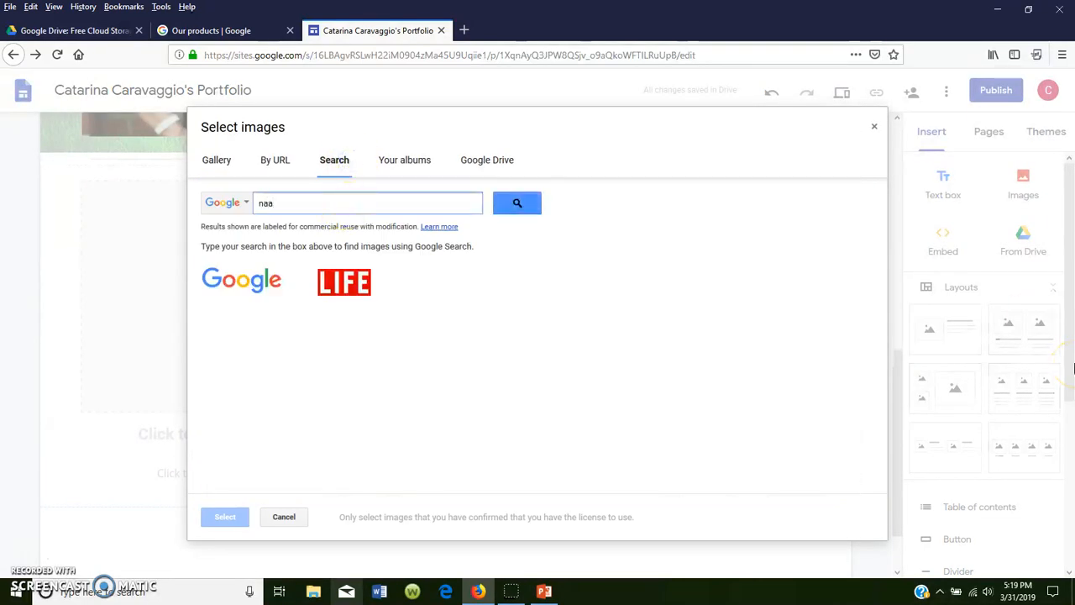
type("ture")
key("Return")
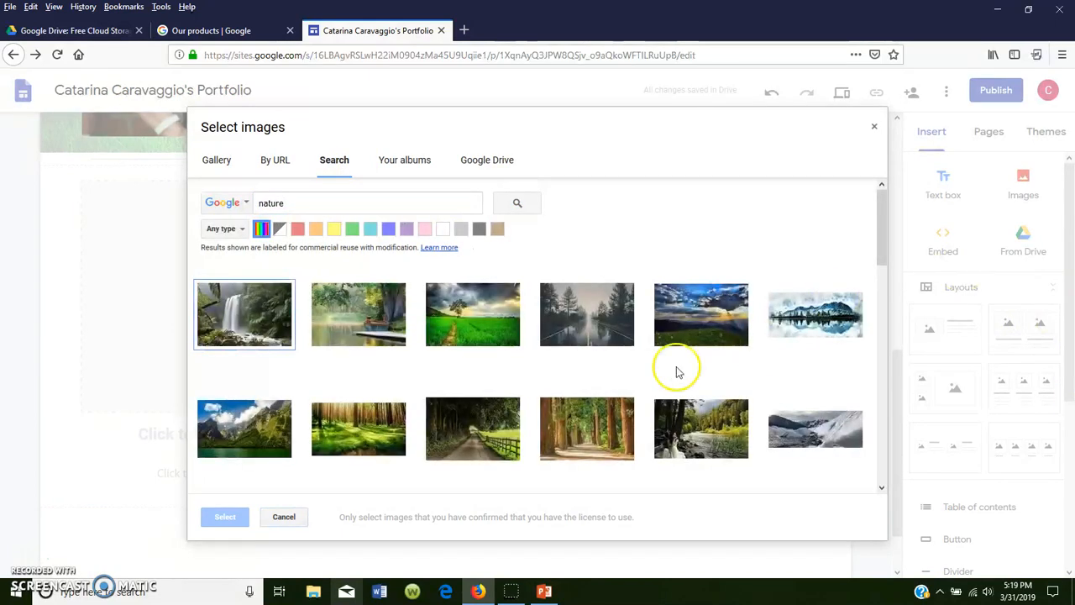
left_click(472, 410)
left_click(233, 516)
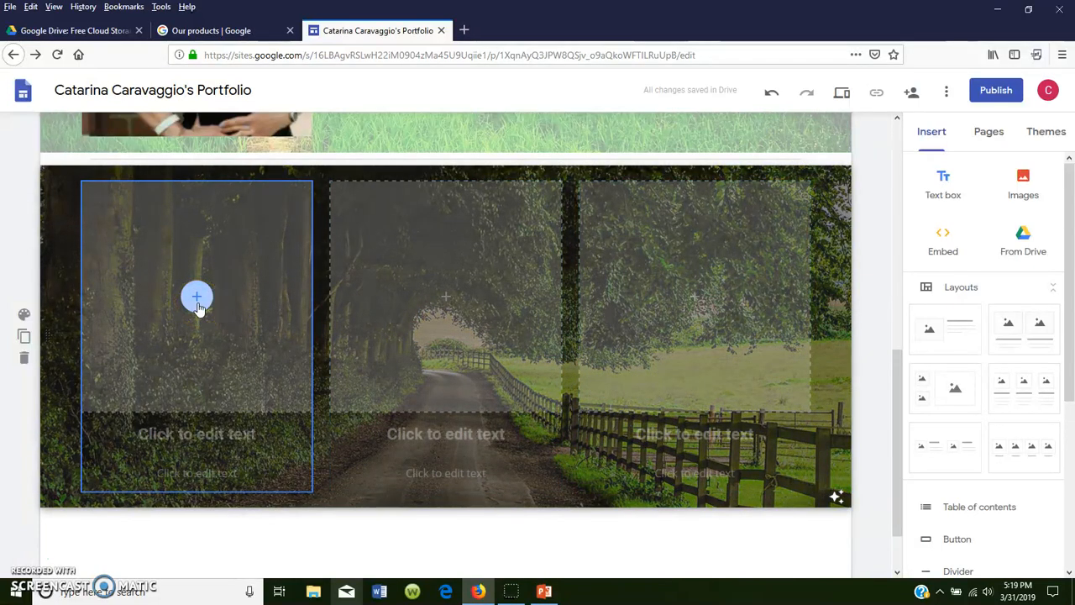
Step: Search images for education and insert the EDUCATION letter-tiles photo into the first column's slot
left_click(198, 305)
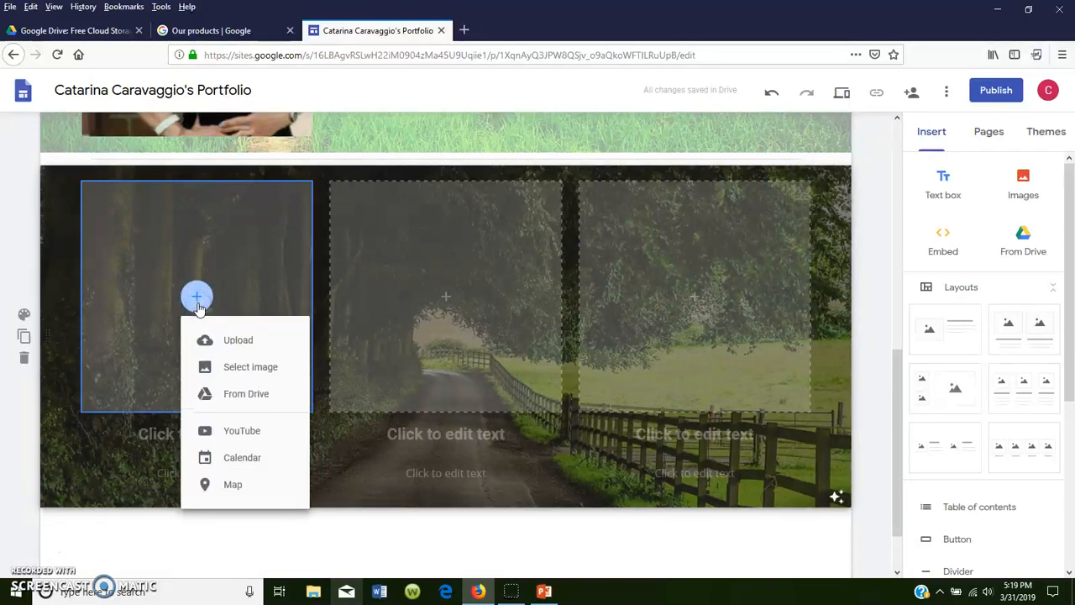
left_click(240, 369)
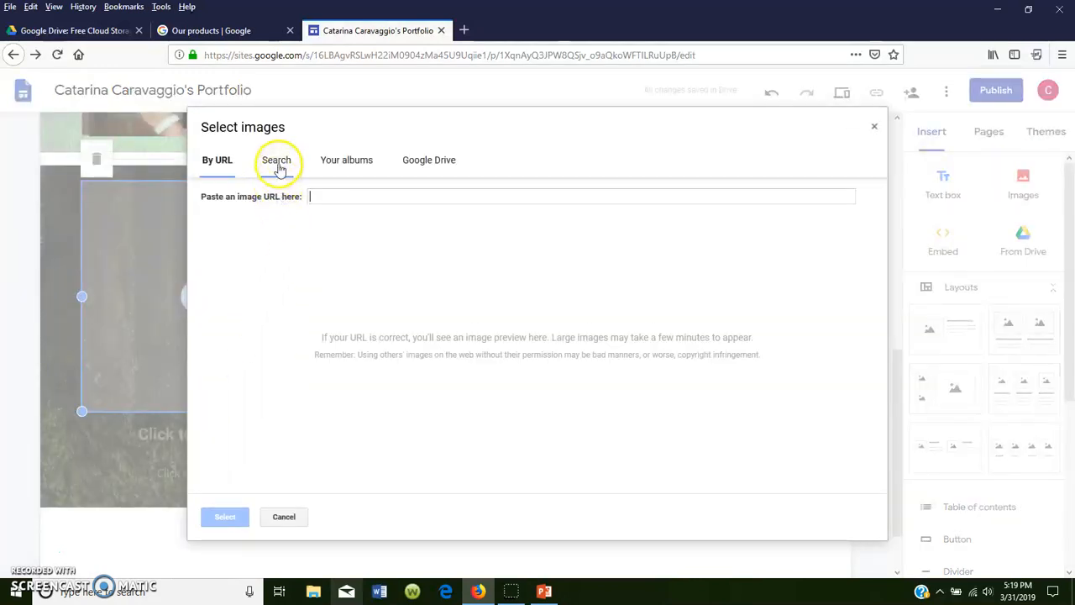
left_click(277, 161)
type("eu")
type("ucatio")
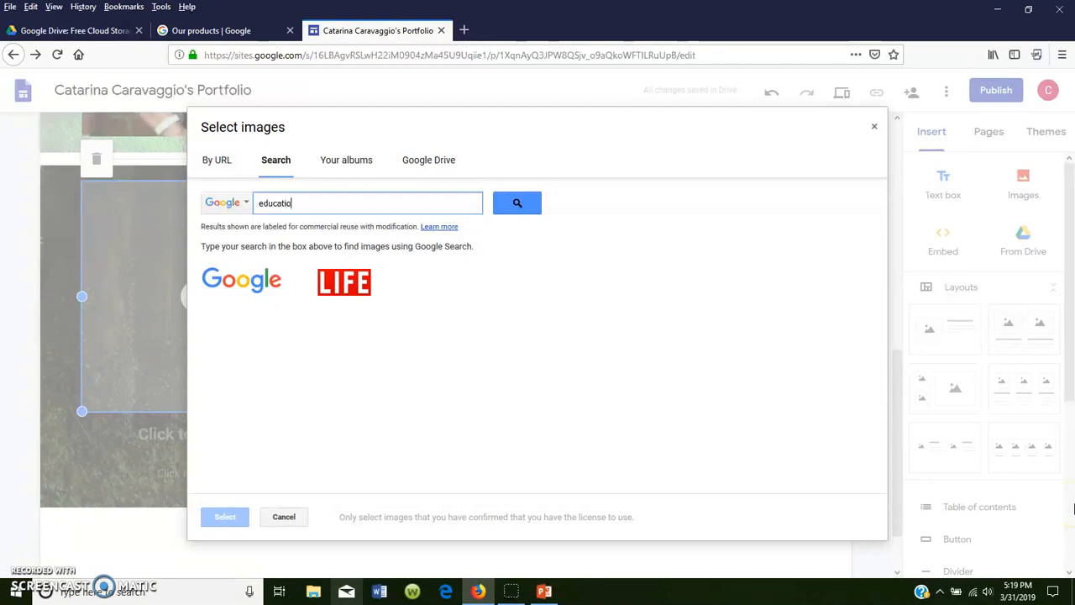
type("n")
key("Return")
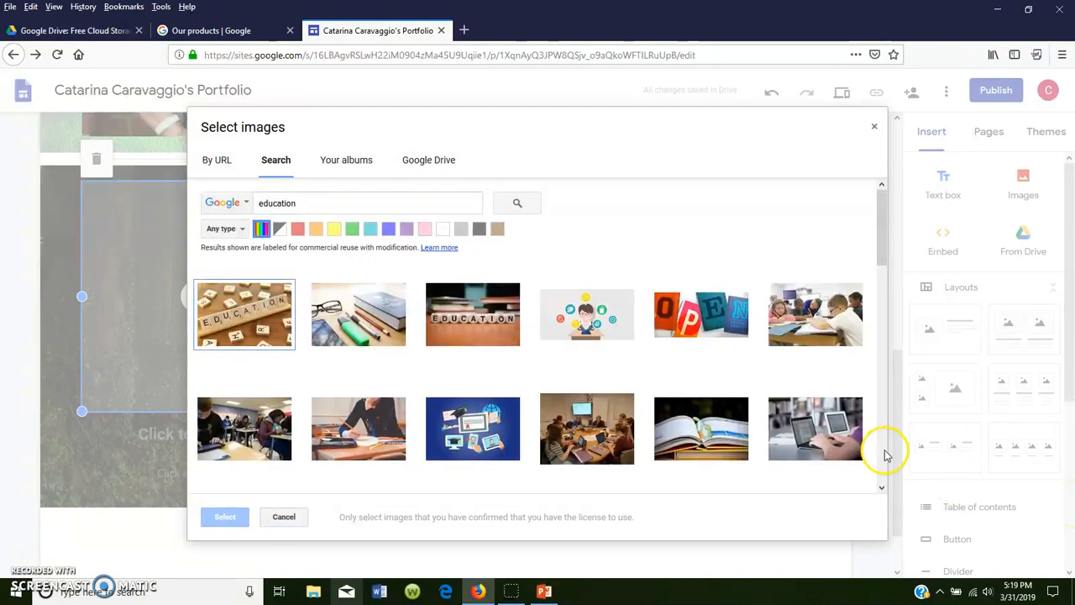
left_click(487, 343)
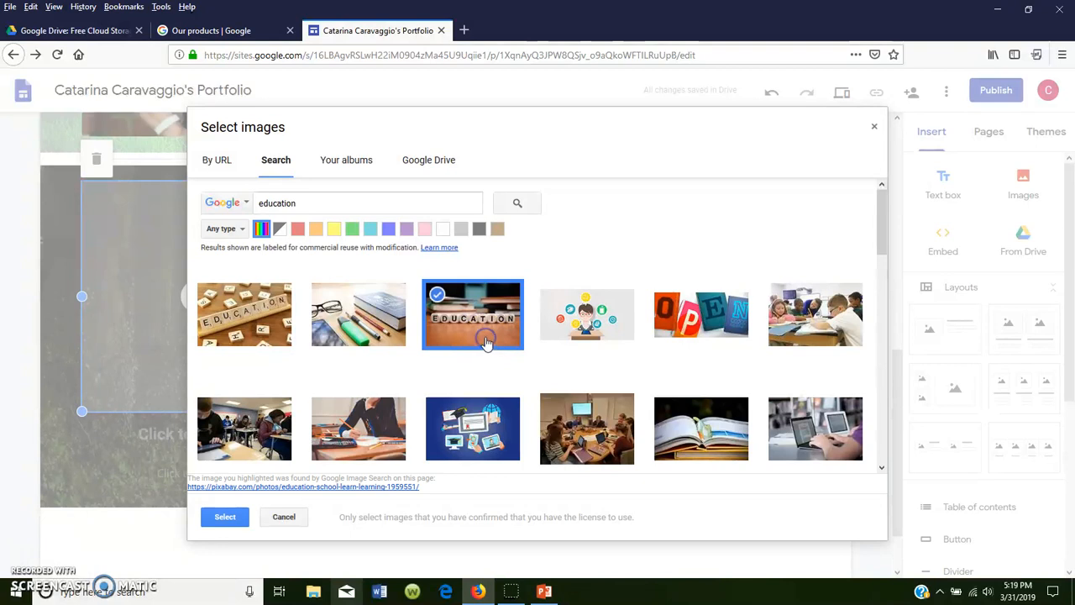
left_click(242, 518)
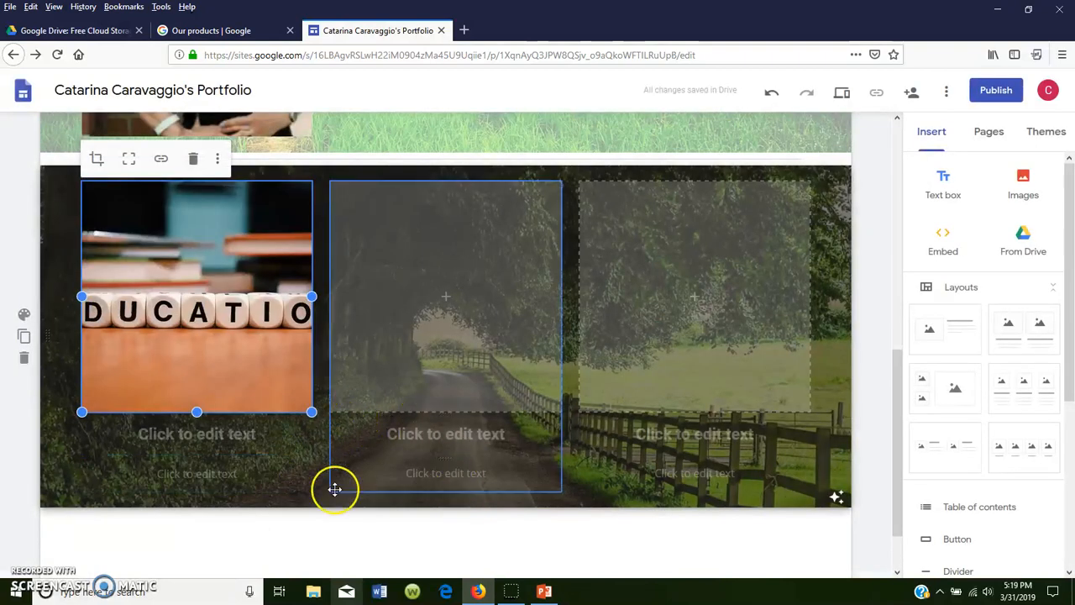
Step: Return the Education image to the left column and widen that column to enlarge the image
left_click_drag(289, 373, 315, 533)
scroll(276, 372, "up", 3)
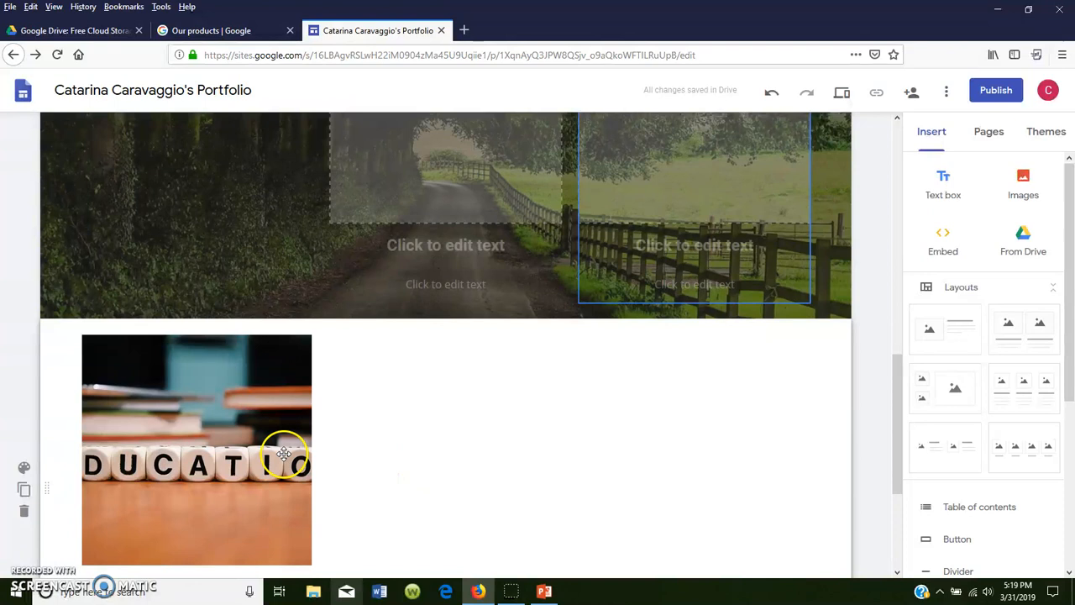
left_click_drag(213, 320, 178, 203)
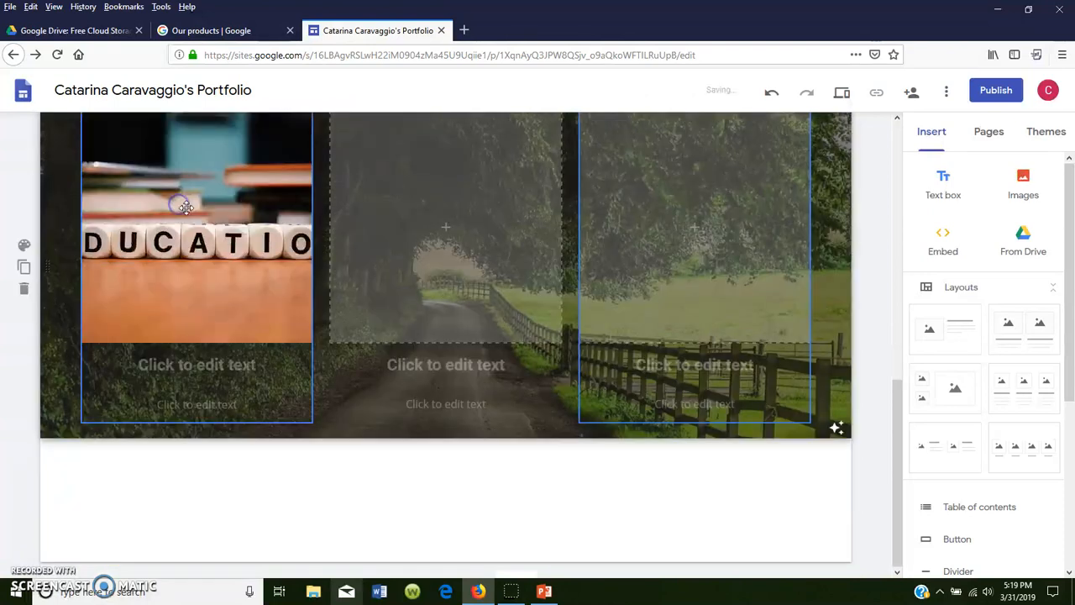
left_click(300, 323)
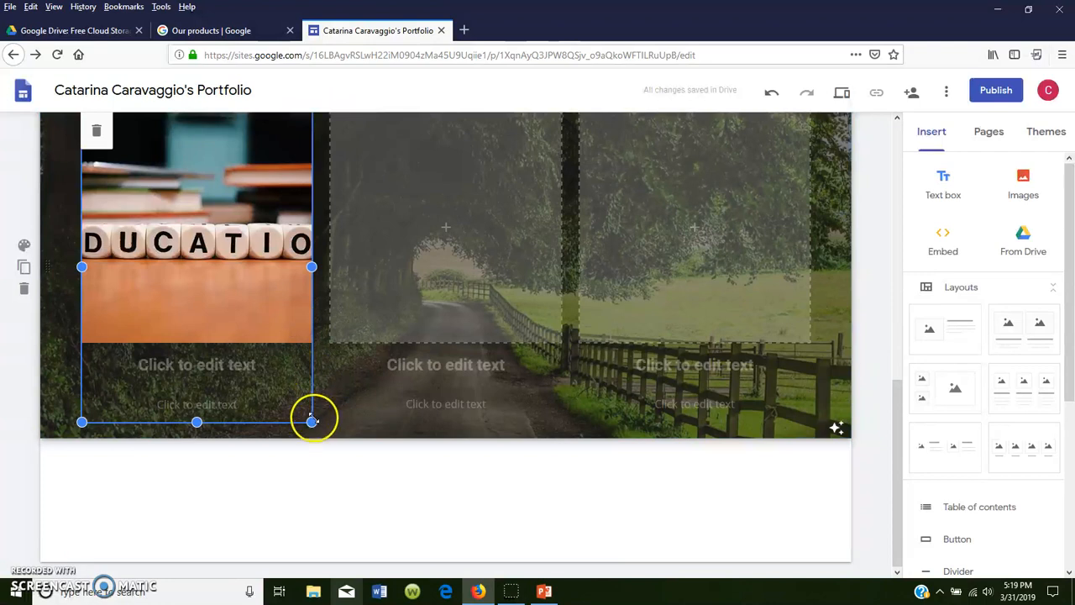
left_click_drag(315, 421, 366, 308)
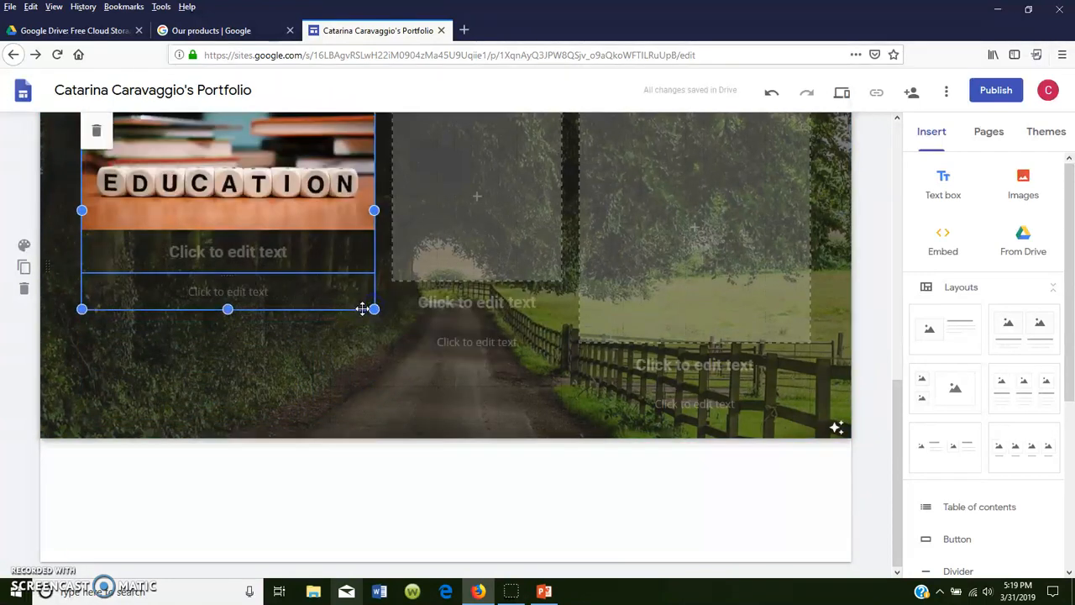
Step: Type the placeholder heading 'dasjfksjdfskd' under the Education image
scroll(367, 378, "up", 3)
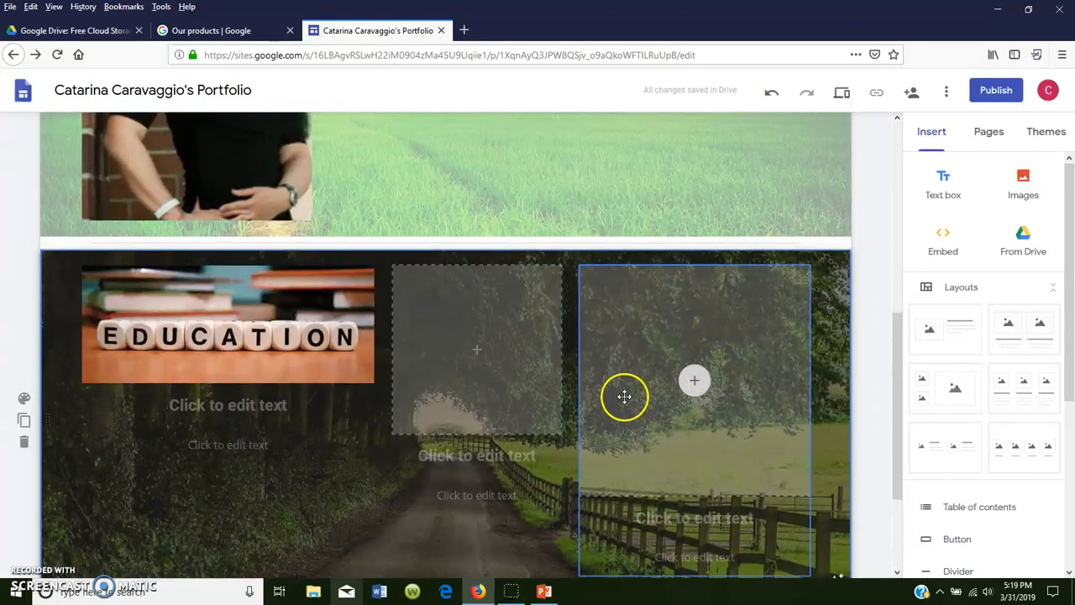
left_click(294, 409)
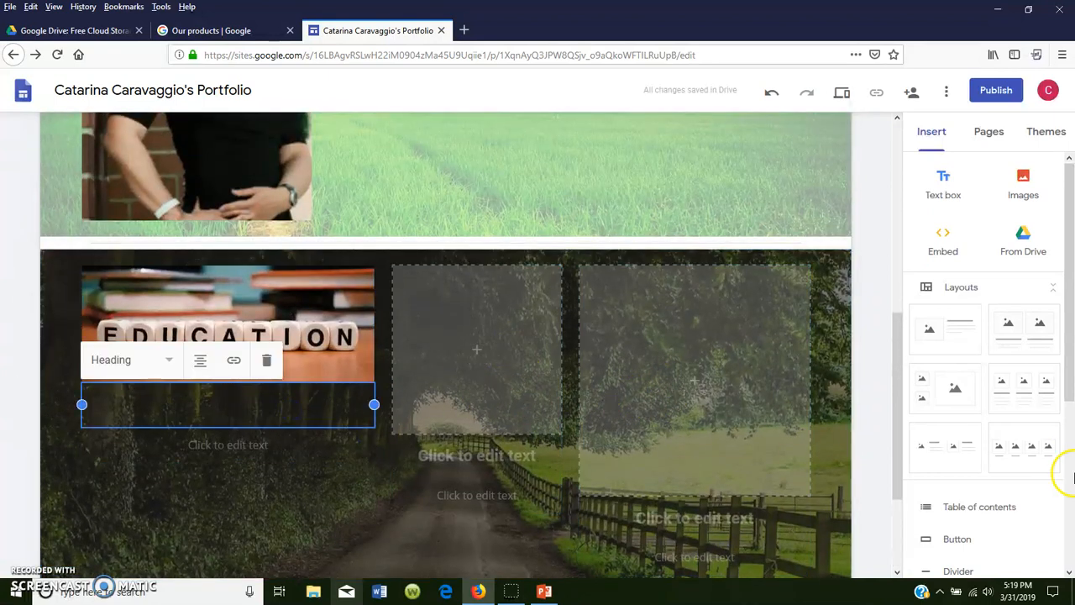
type("dasjfksjdfskd")
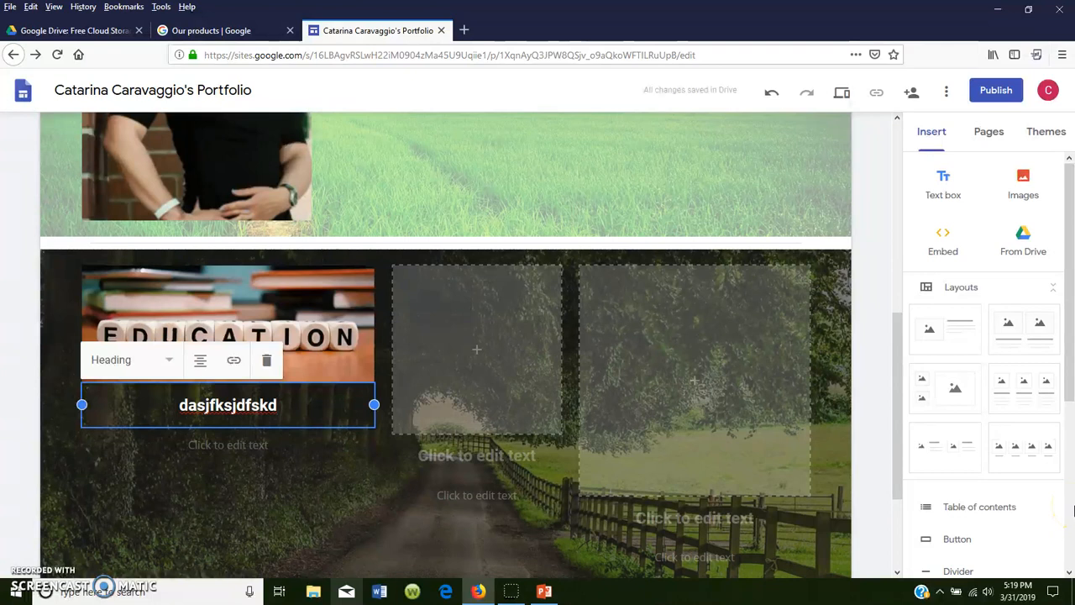
left_click(347, 516)
scroll(347, 516, "down", 1)
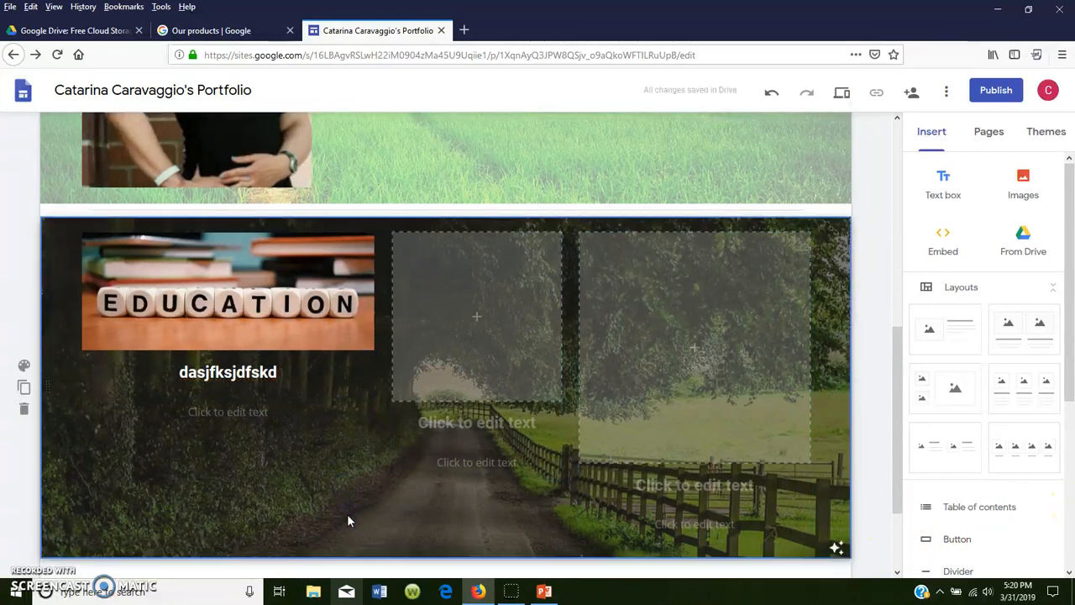
scroll(349, 522, "down", 1)
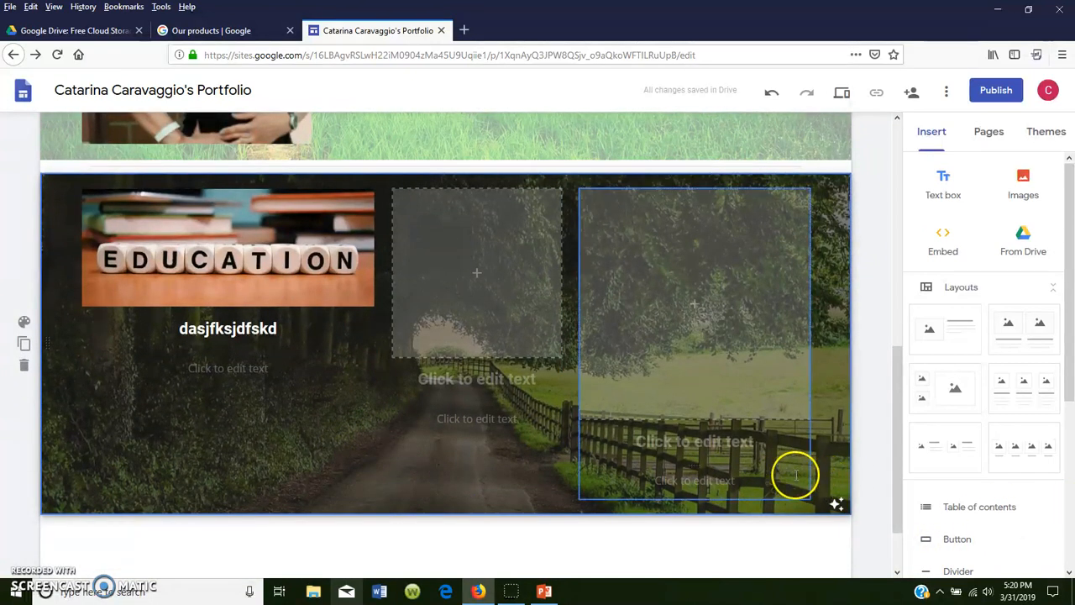
left_click(748, 485)
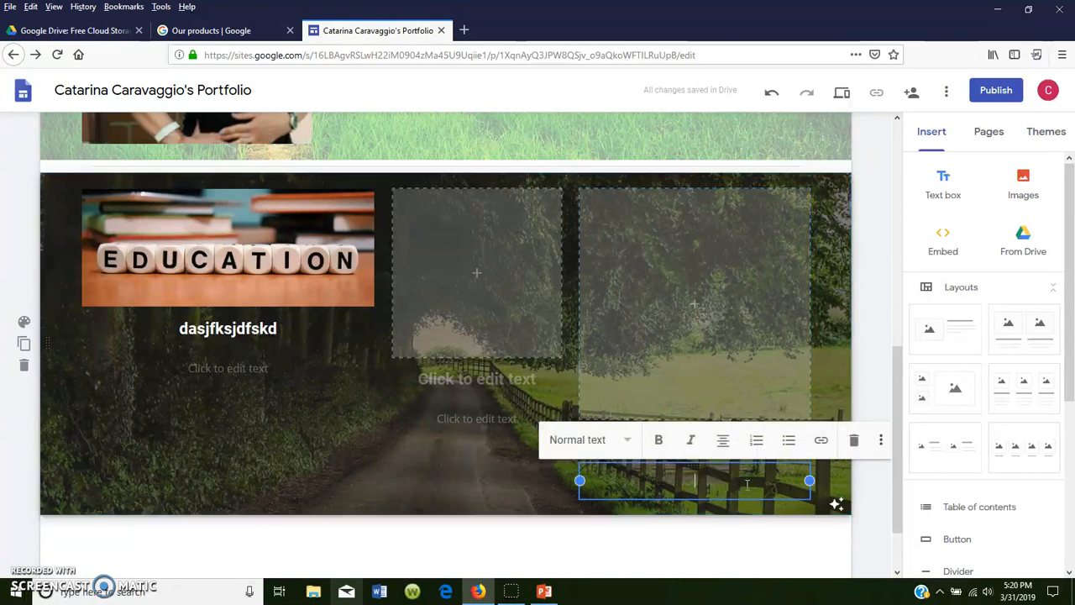
key("Return")
key("Return")
key("Return")
key("Return")
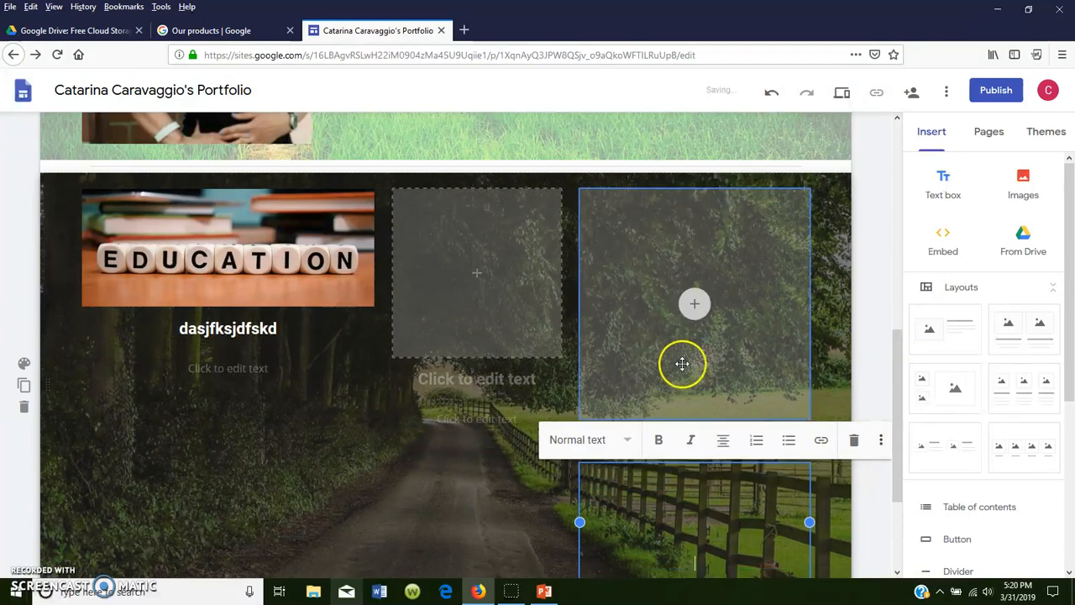
scroll(466, 378, "down", 3)
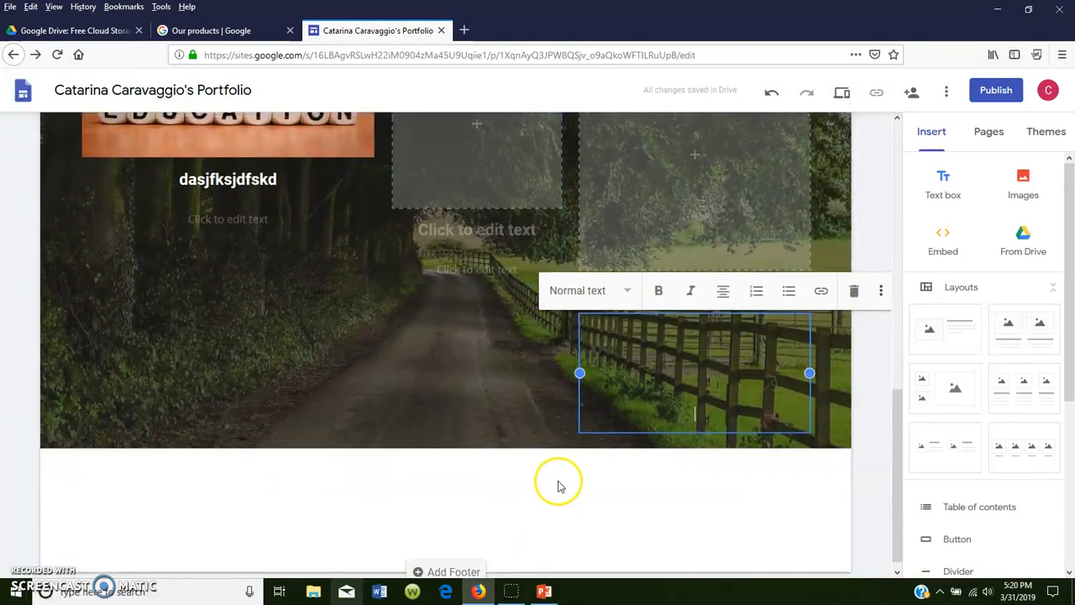
scroll(559, 485, "up", 3)
scroll(558, 483, "up", 5)
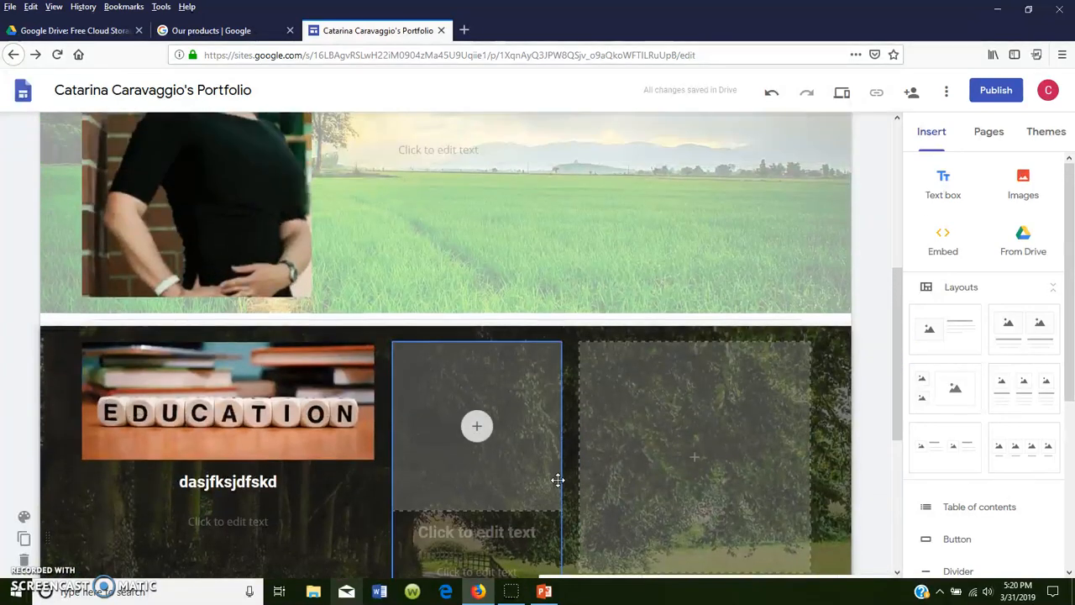
scroll(558, 479, "up", 1)
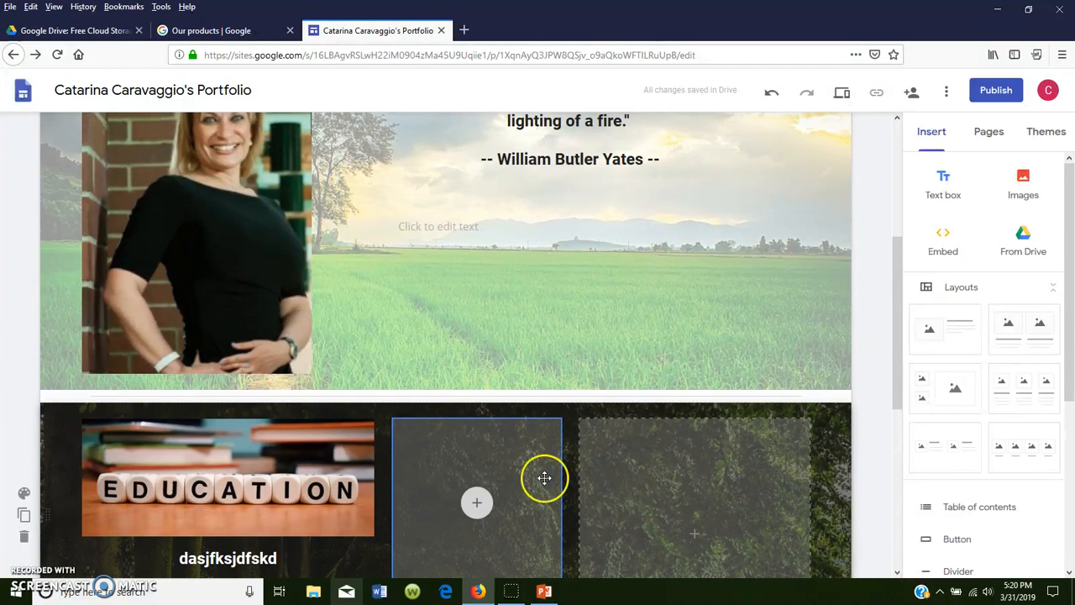
scroll(503, 461, "down", 3)
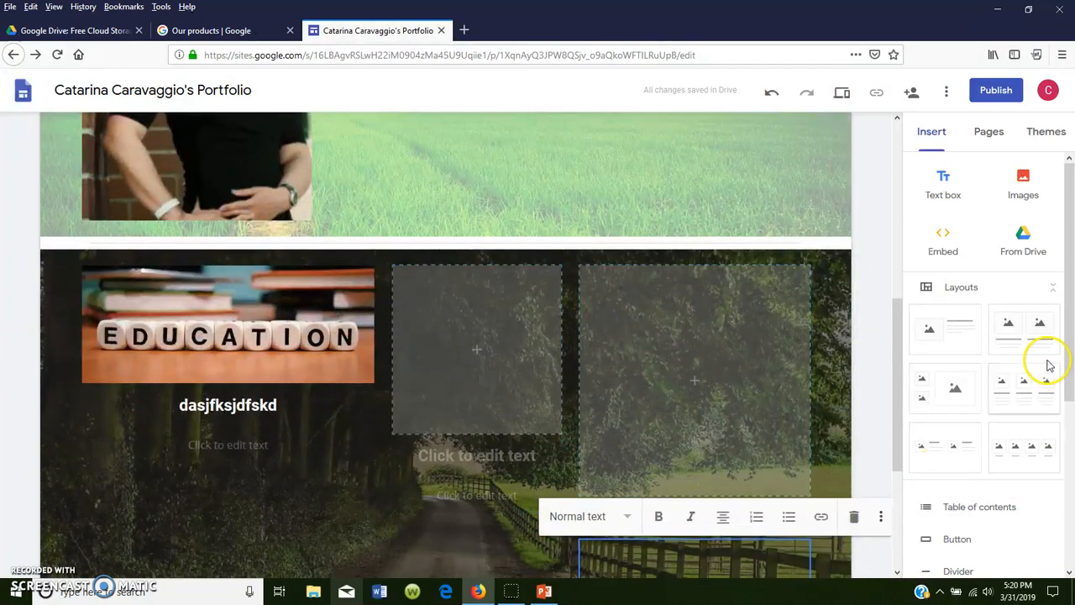
left_click_drag(1070, 361, 1049, 498)
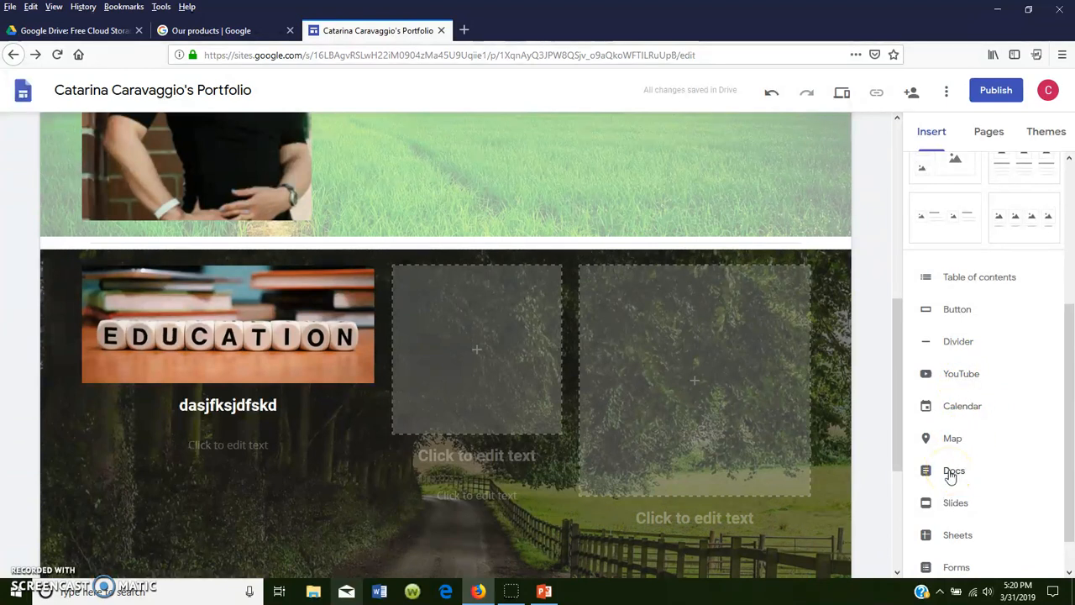
scroll(950, 476, "down", 1)
scroll(953, 466, "up", 5)
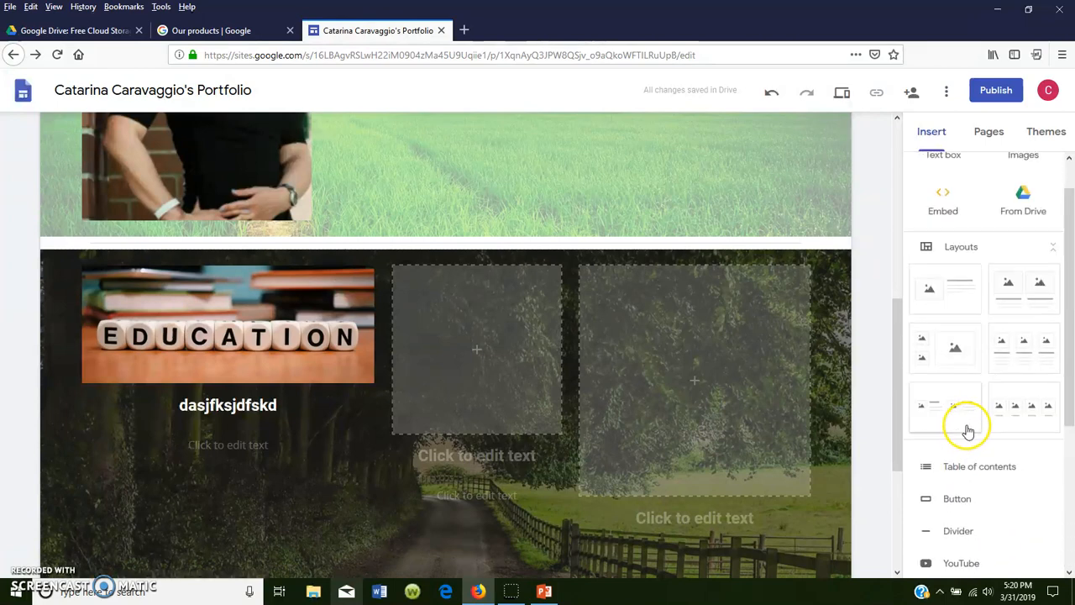
left_click_drag(893, 445, 886, 492)
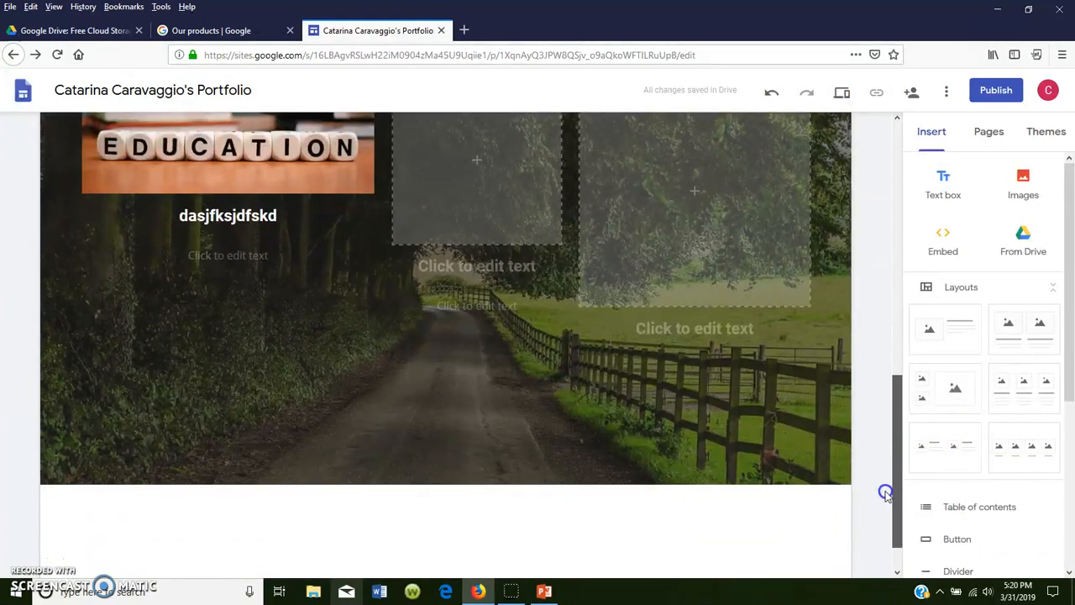
Step: Below the road section, add a divider and a text-and-image layout with the image box on the right
left_click(761, 483)
left_click(930, 564)
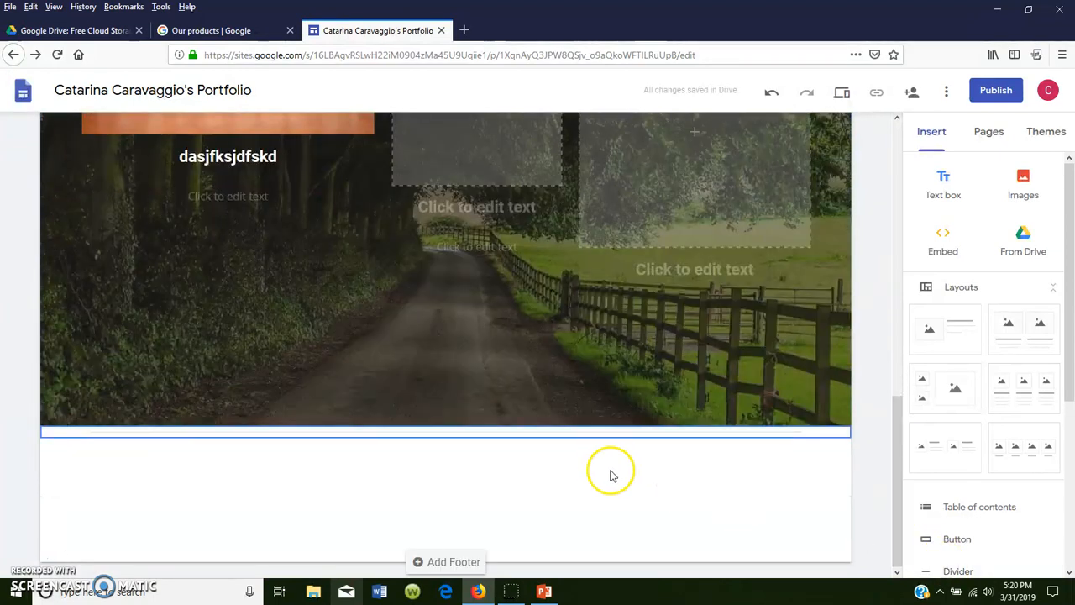
left_click(587, 467)
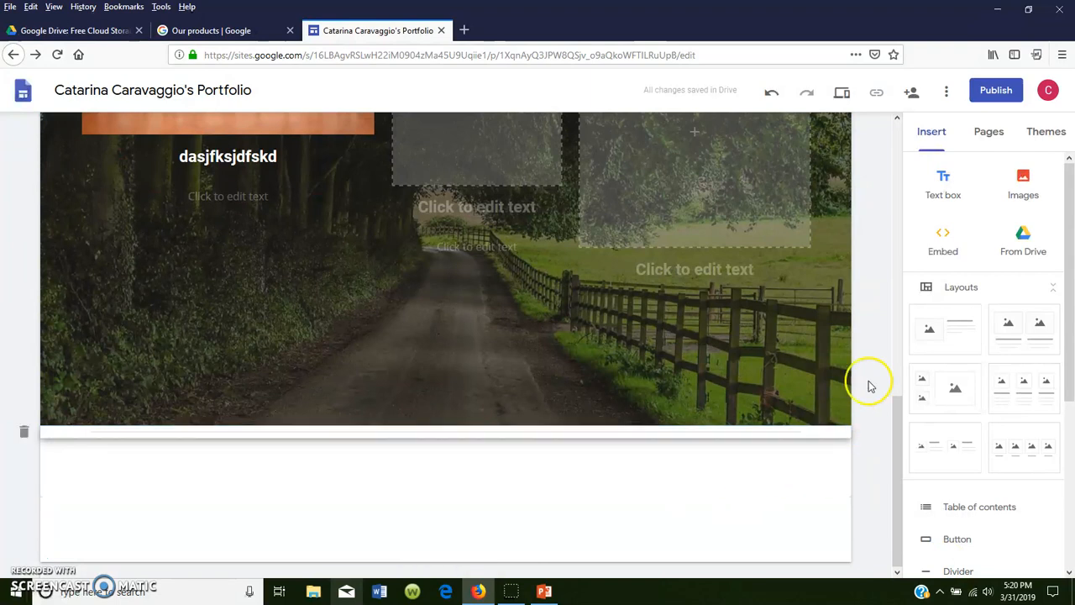
left_click(924, 342)
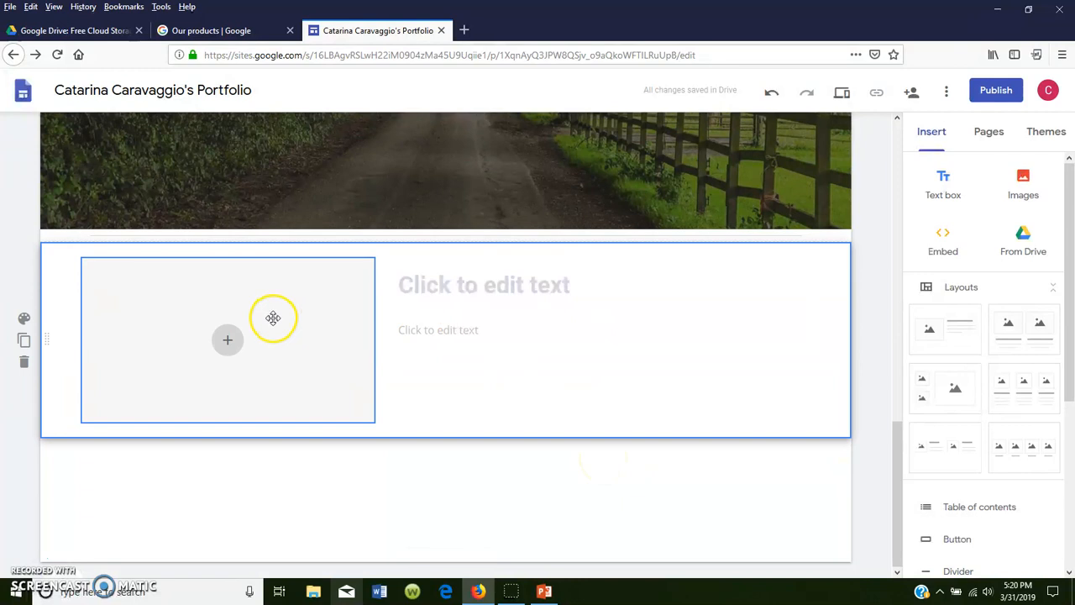
left_click_drag(321, 307, 791, 285)
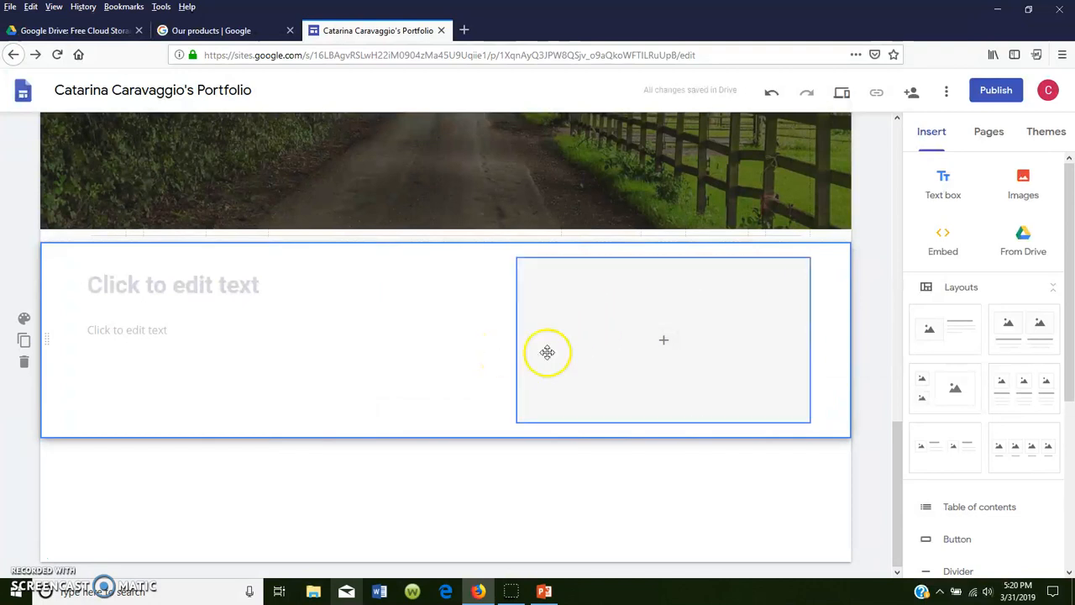
Step: Give the new text-and-image section the dark grey Emphasis 2 background
left_click(24, 318)
left_click(112, 399)
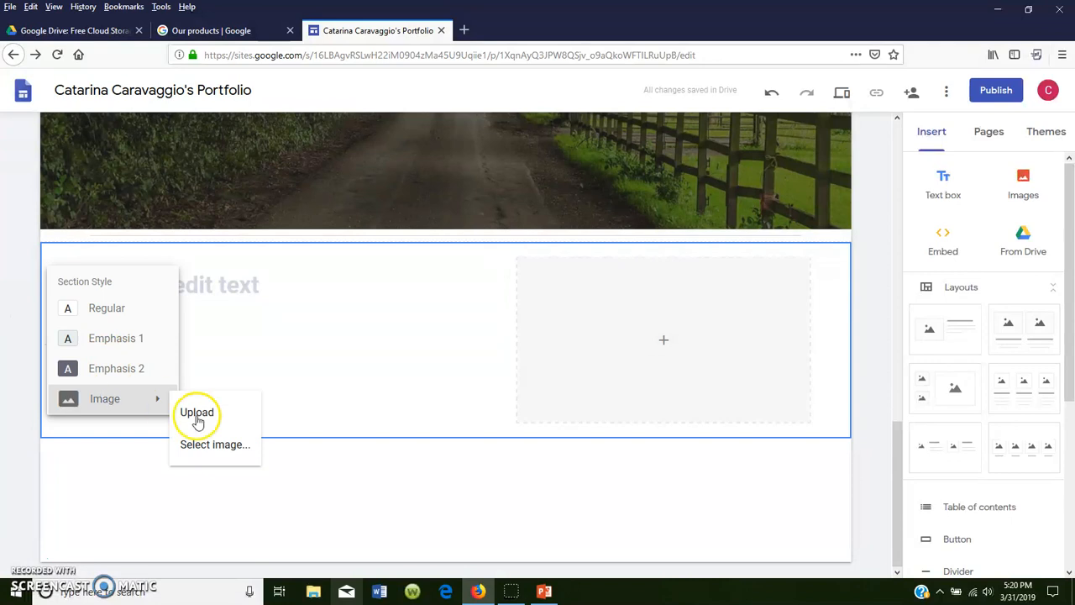
left_click(112, 368)
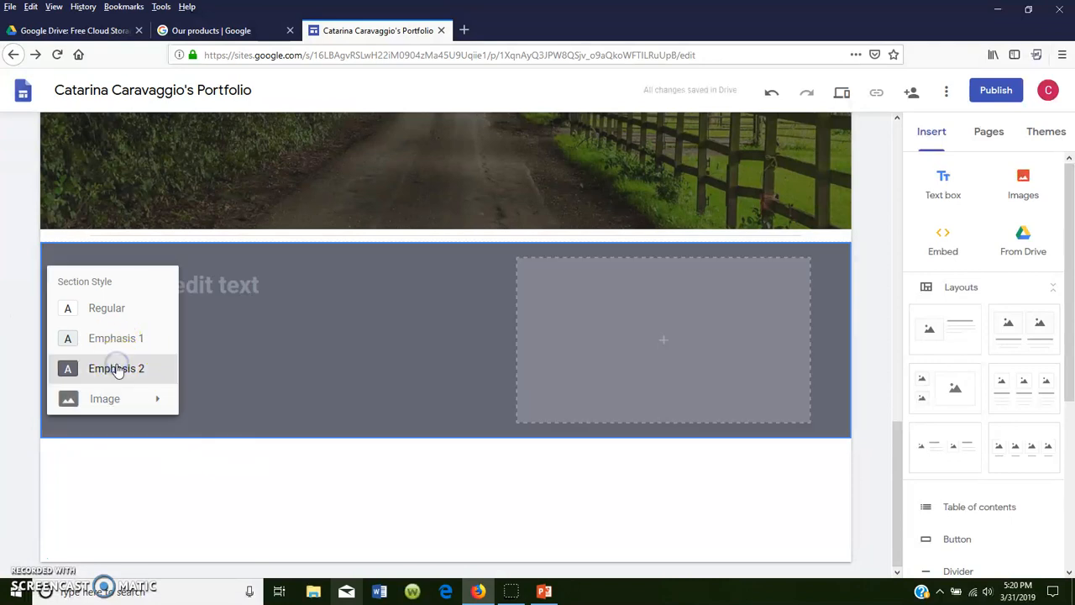
left_click(451, 380)
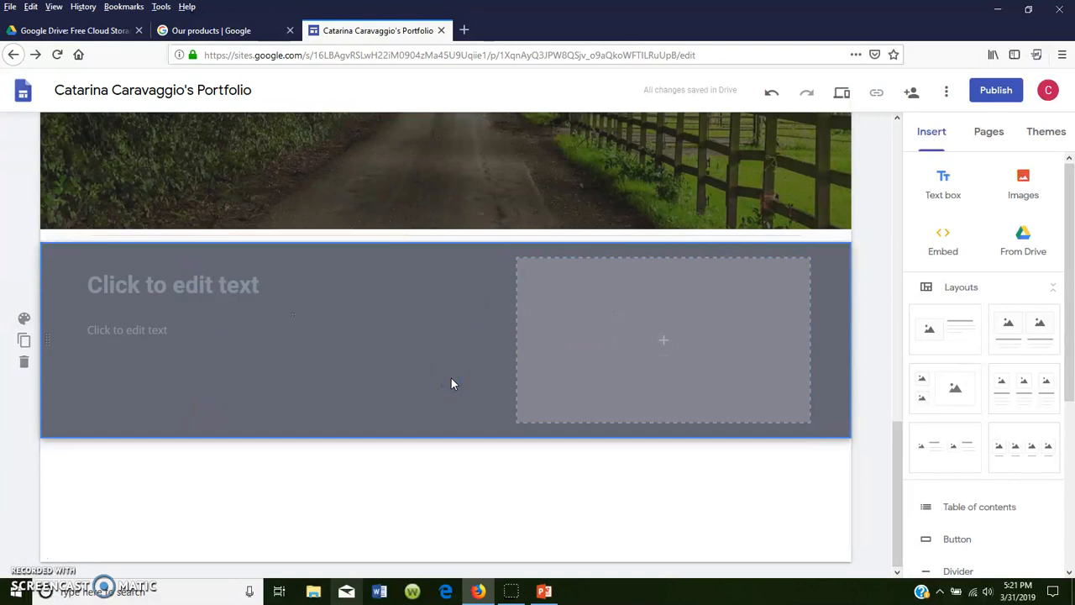
left_click(629, 348)
left_click(663, 340)
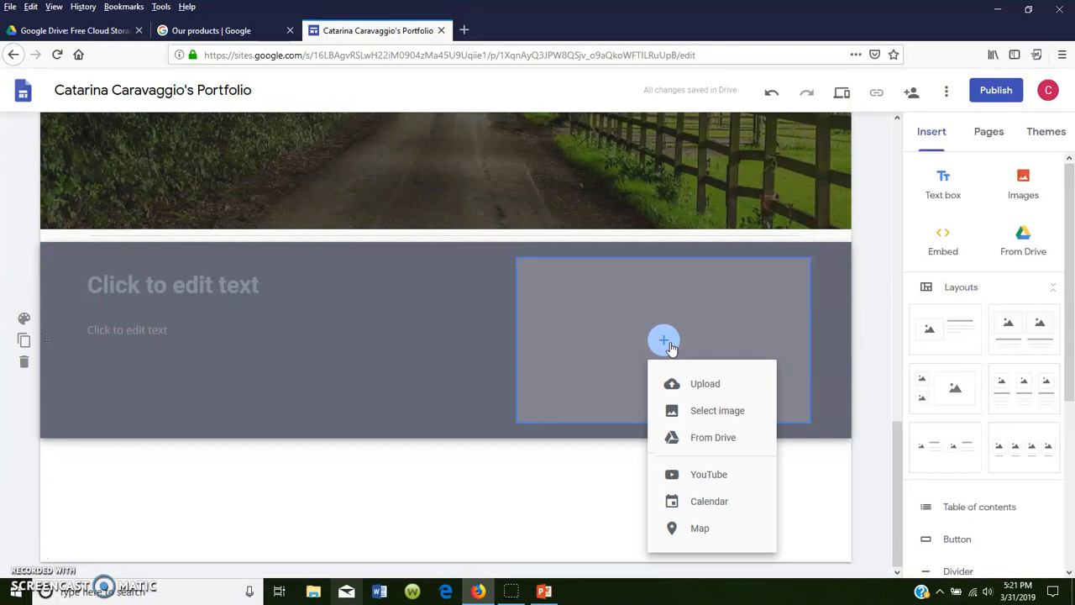
Step: Search YouTube for 'gr' and embed the TED talk 'Grit: the power of passion and perseverance'
left_click(695, 474)
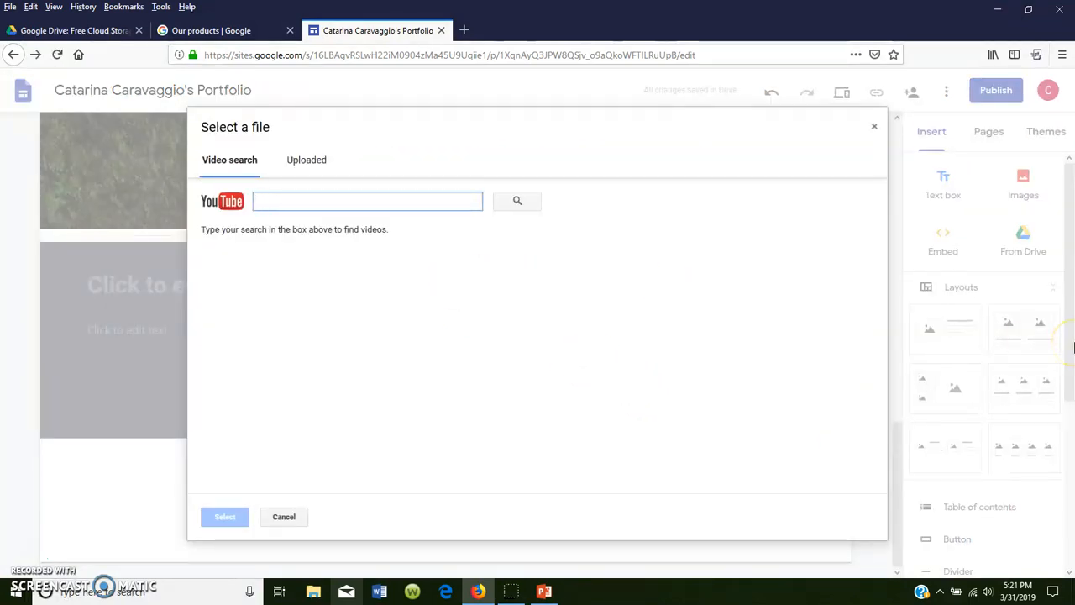
type("gr")
key("Return")
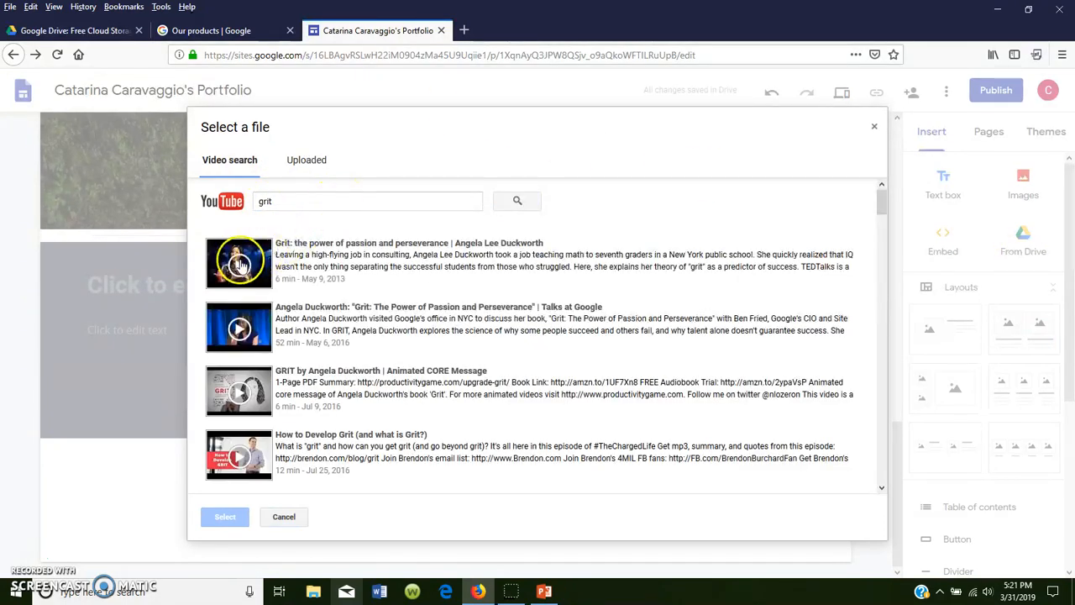
left_click(240, 264)
left_click(227, 516)
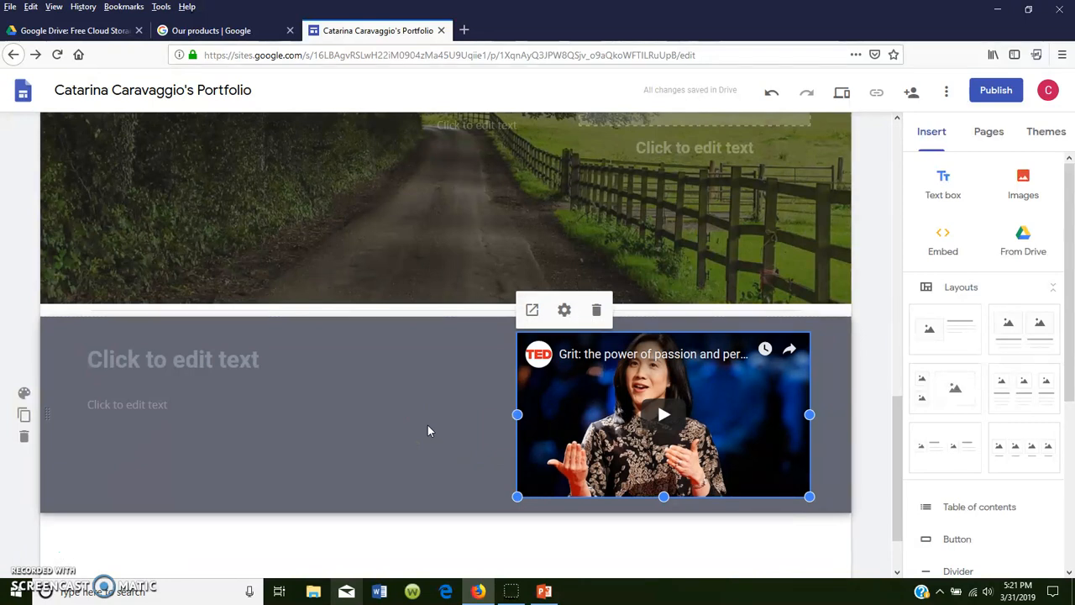
left_click(365, 506)
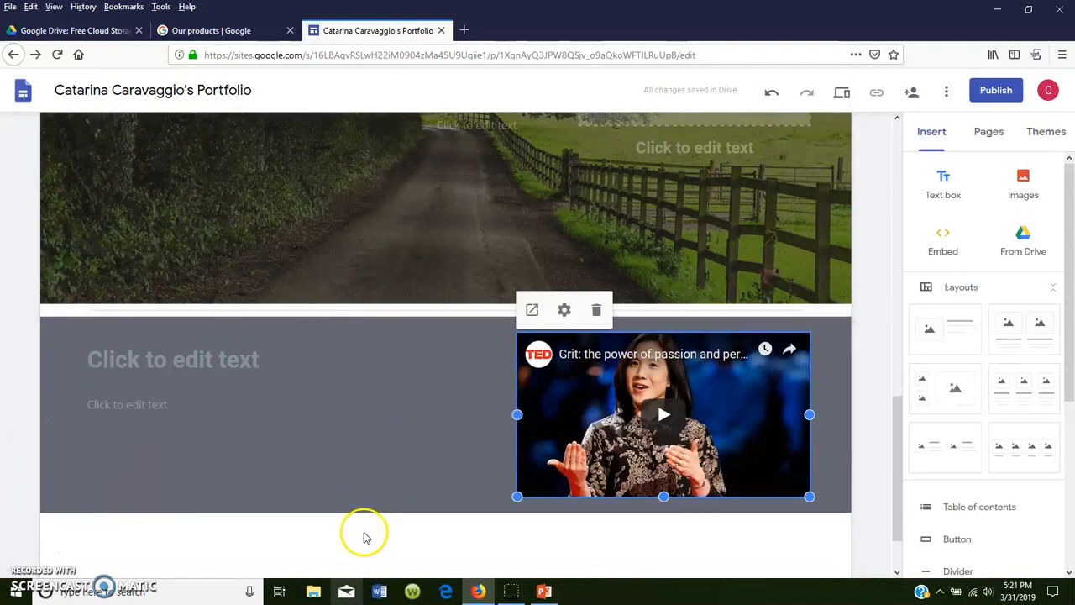
left_click(458, 528)
scroll(569, 398, "up", 10)
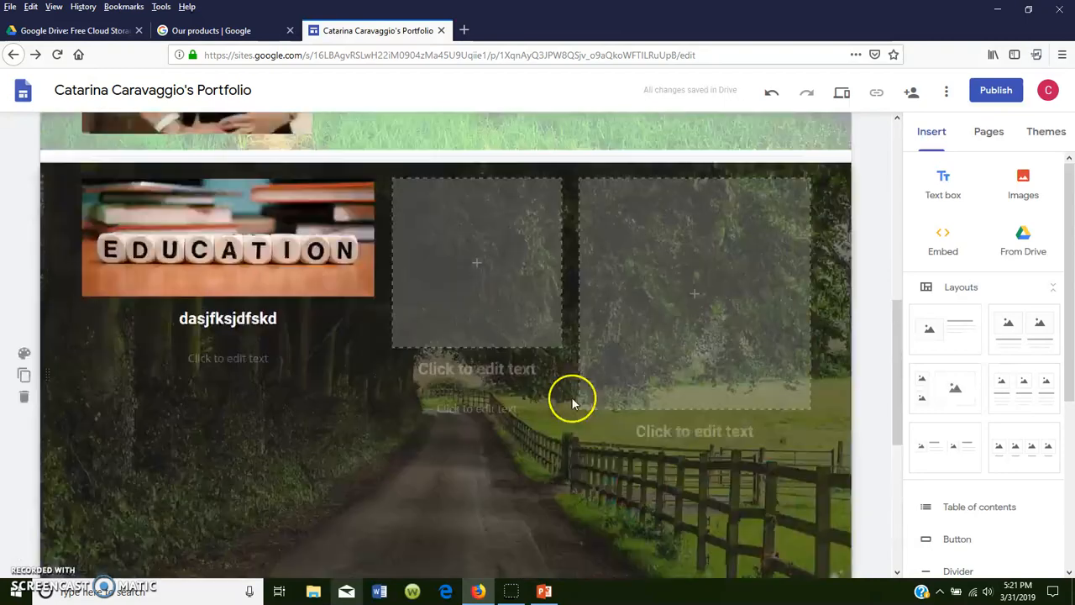
Step: From the Pages panel, add a subpage named 'Learning Framework' under Home
left_click(990, 133)
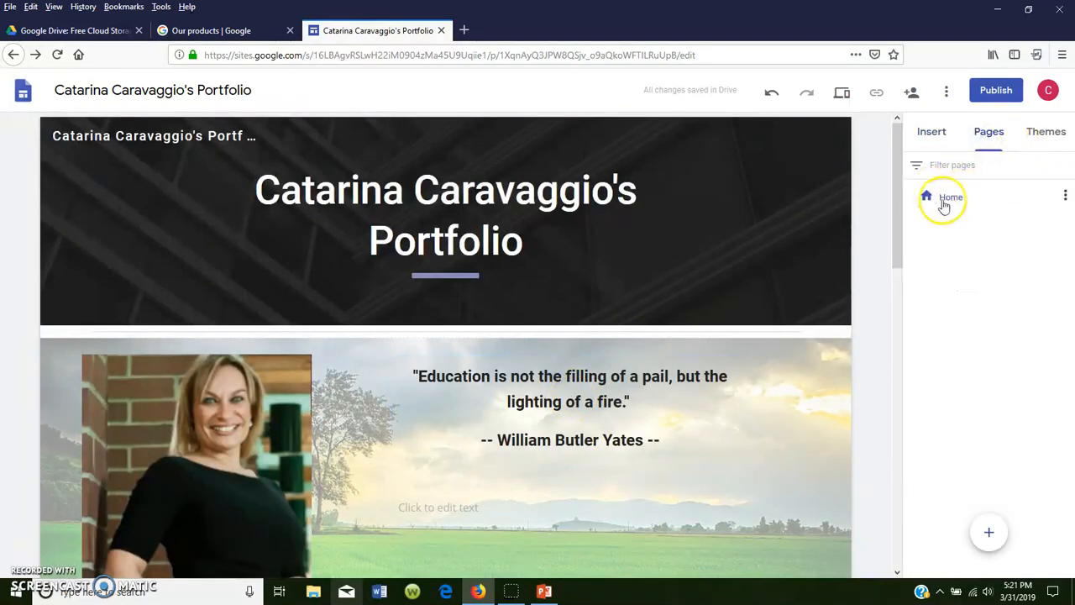
left_click(1064, 198)
left_click(997, 267)
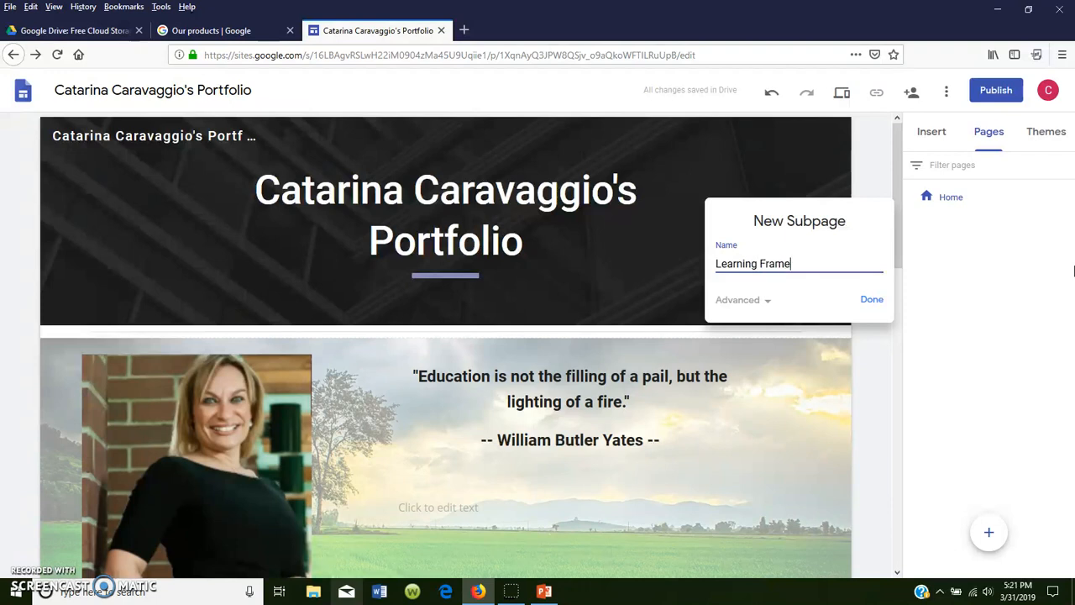
left_click(871, 299)
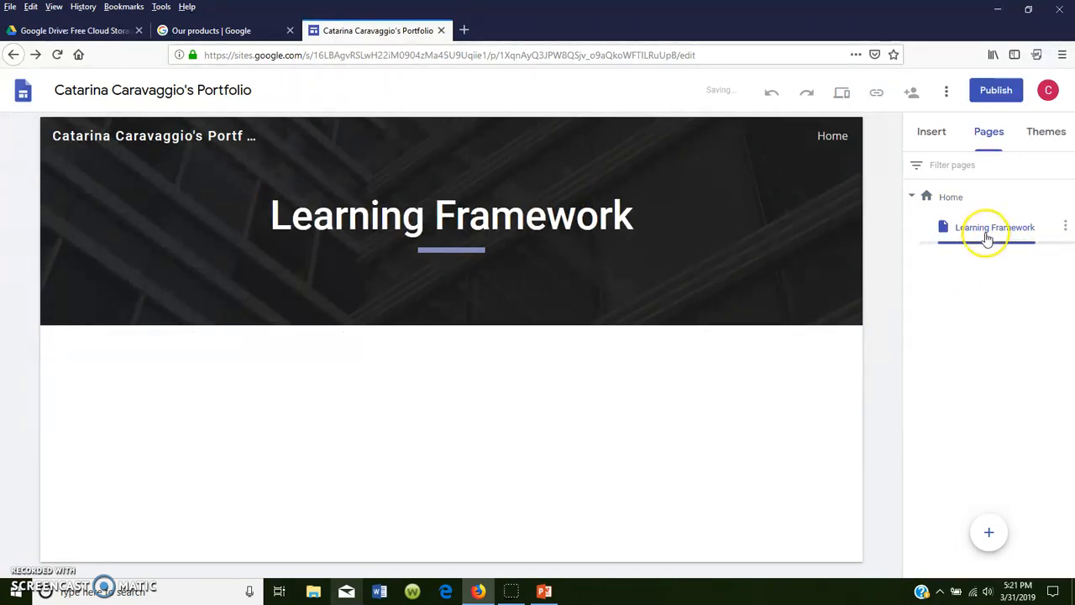
mouse_move(831, 140)
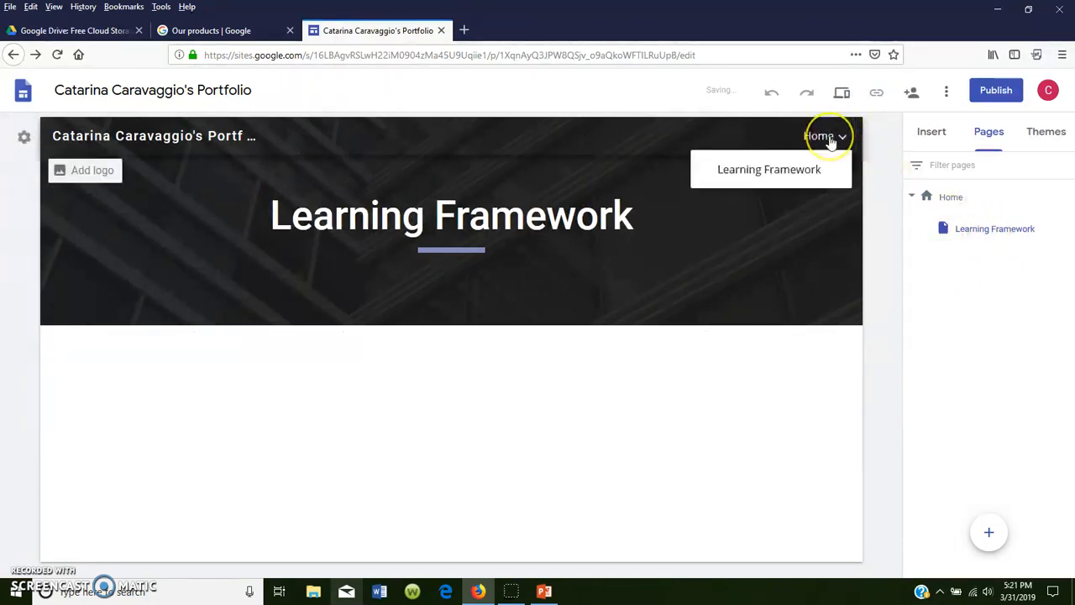
Step: Visit Learning Framework through the site navigation, then return to the Home page
left_click(799, 175)
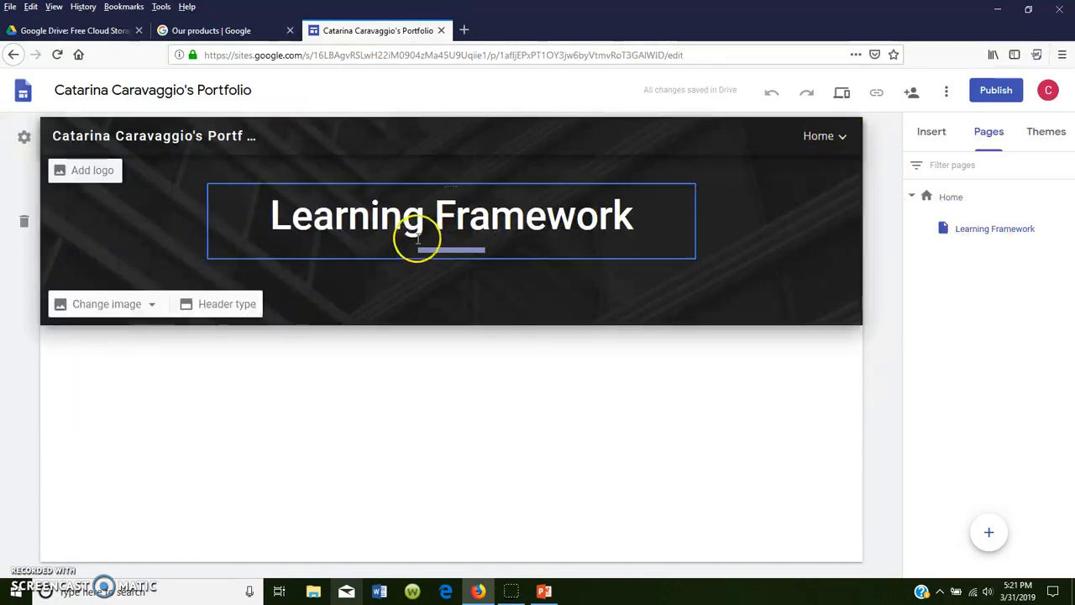
left_click(824, 136)
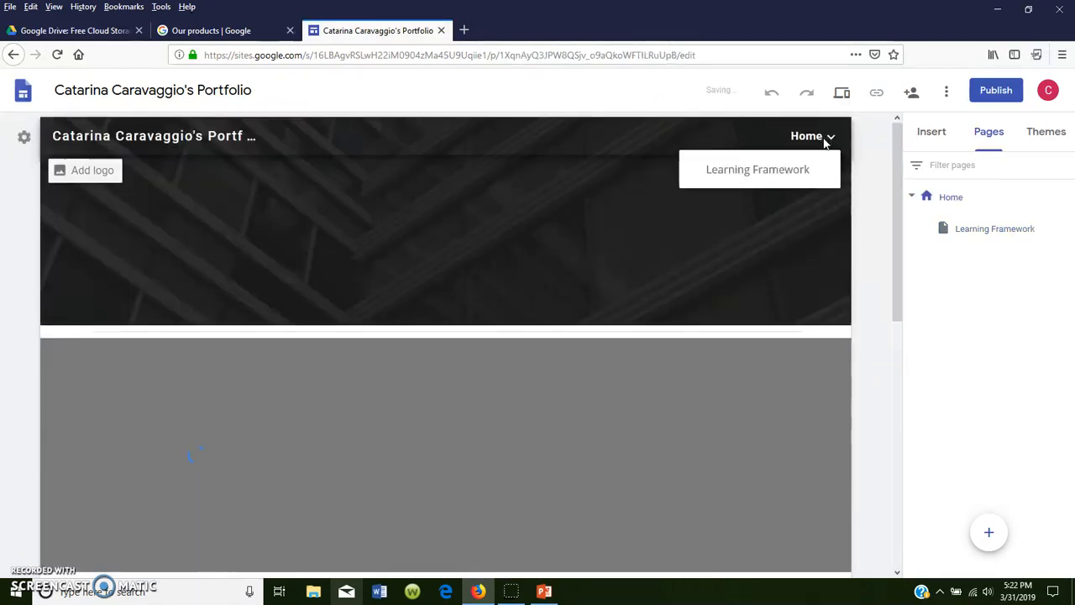
left_click(785, 182)
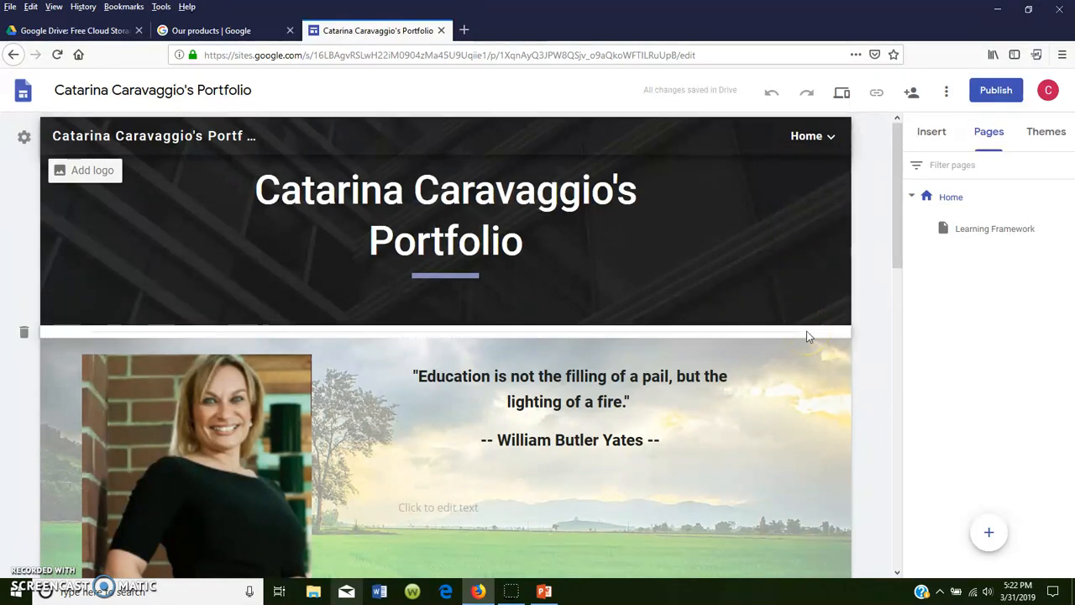
left_click(980, 99)
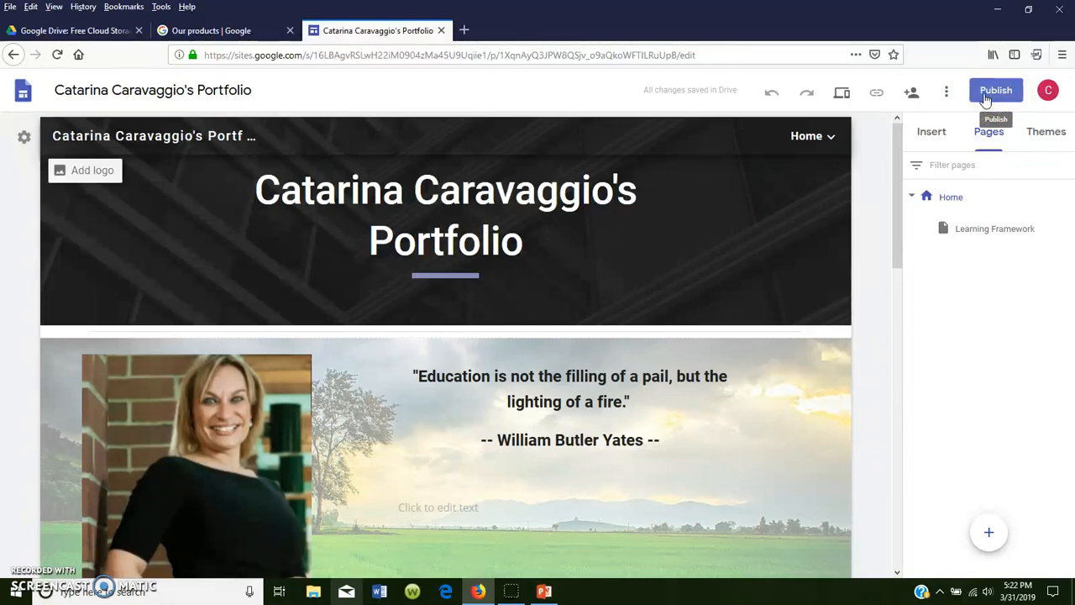
Step: Publish the site to the web and copy its public link to the clipboard
left_click(986, 94)
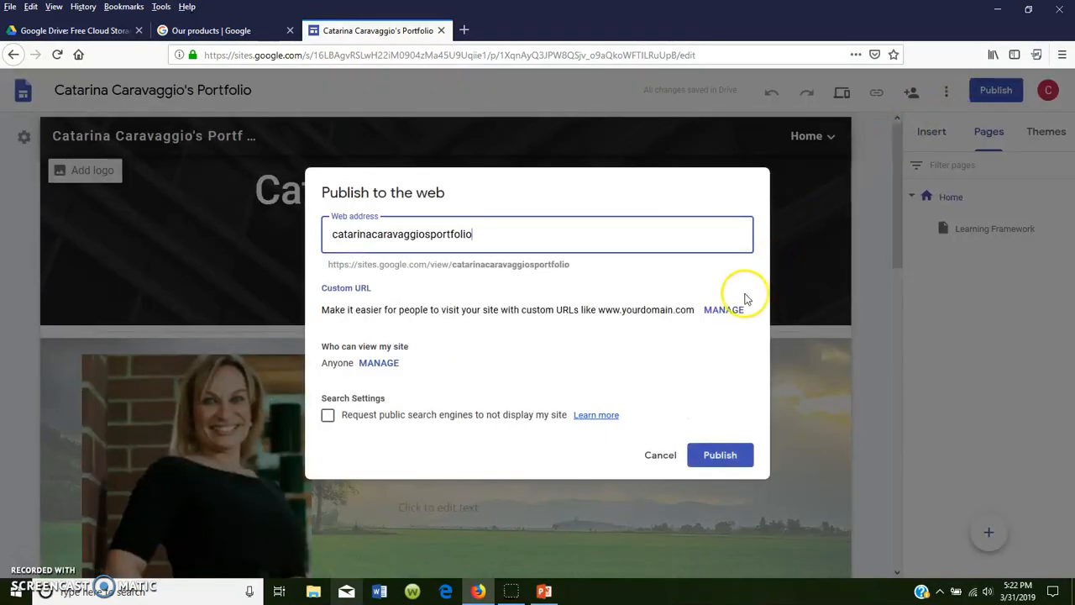
left_click(710, 455)
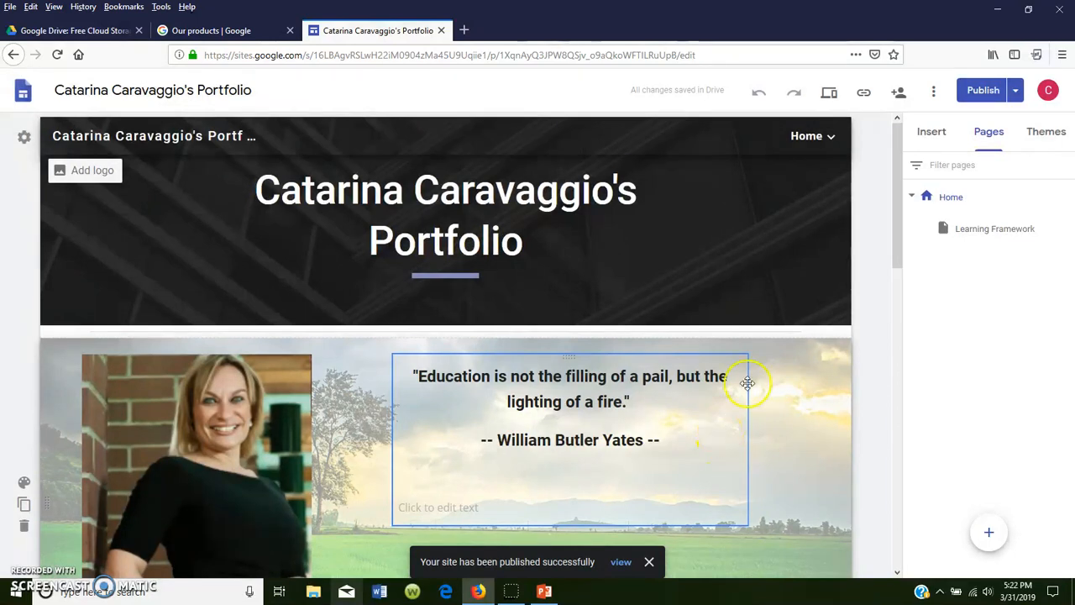
left_click(863, 94)
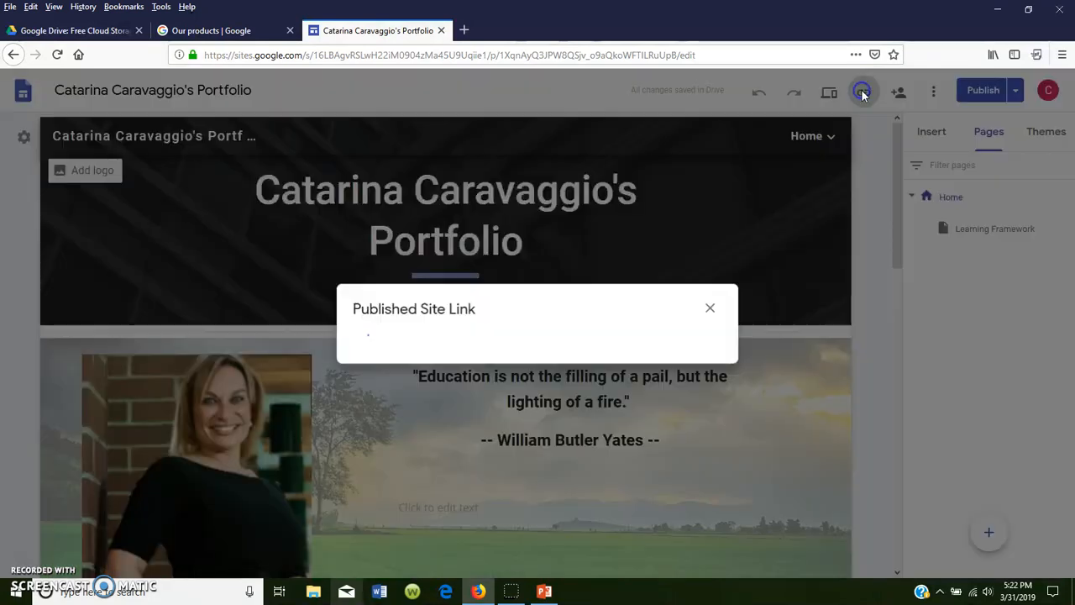
left_click(680, 332)
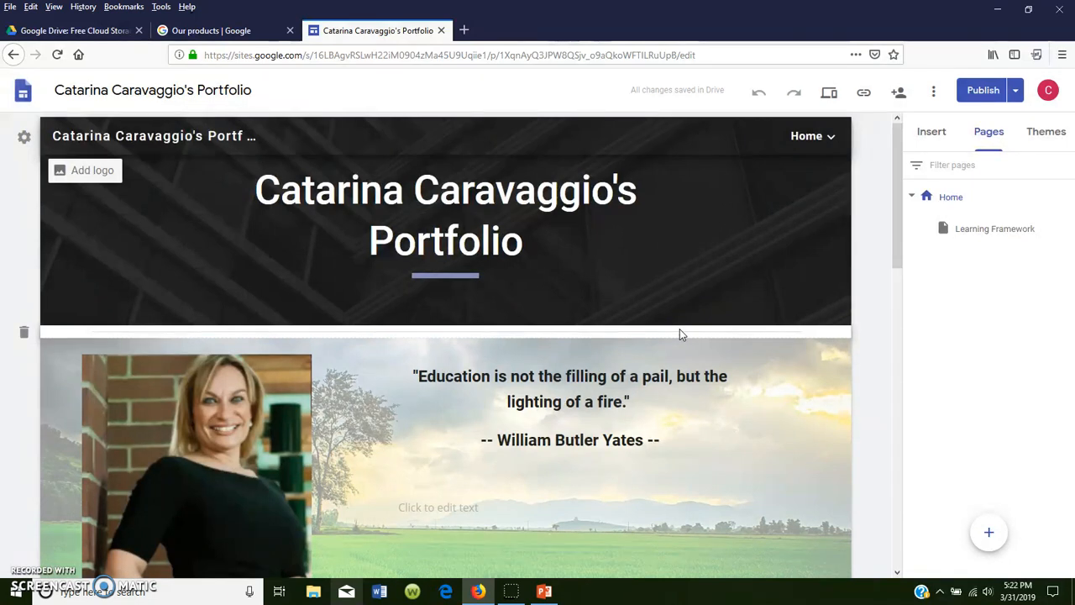
Step: Go to the Learning Framework page through the Home dropdown and add a three-column image-and-text layout
scroll(599, 315, "down", 2)
scroll(600, 317, "down", 8)
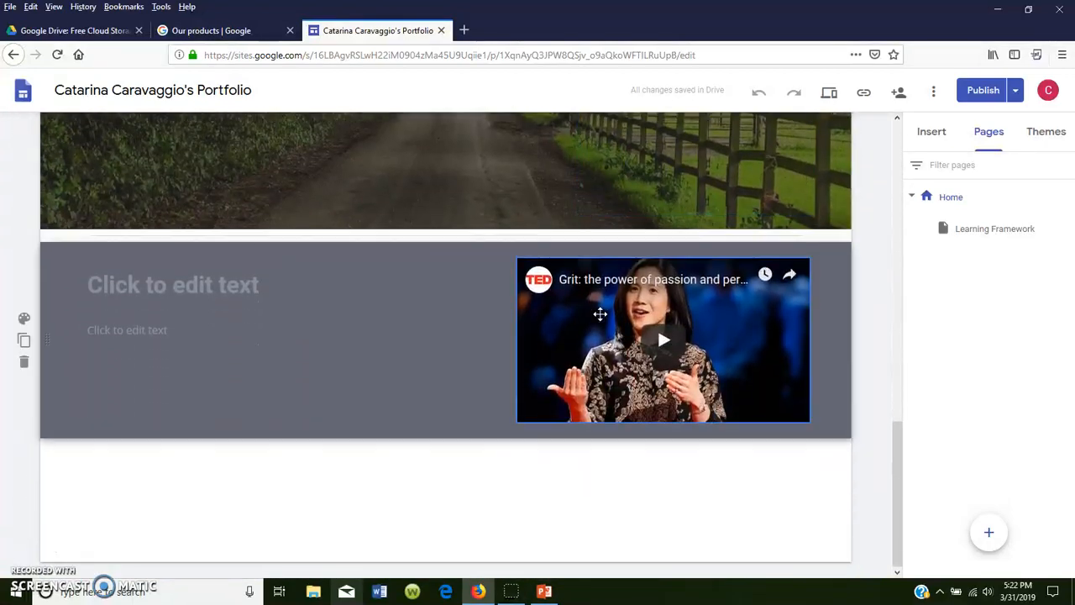
scroll(600, 315, "up", 10)
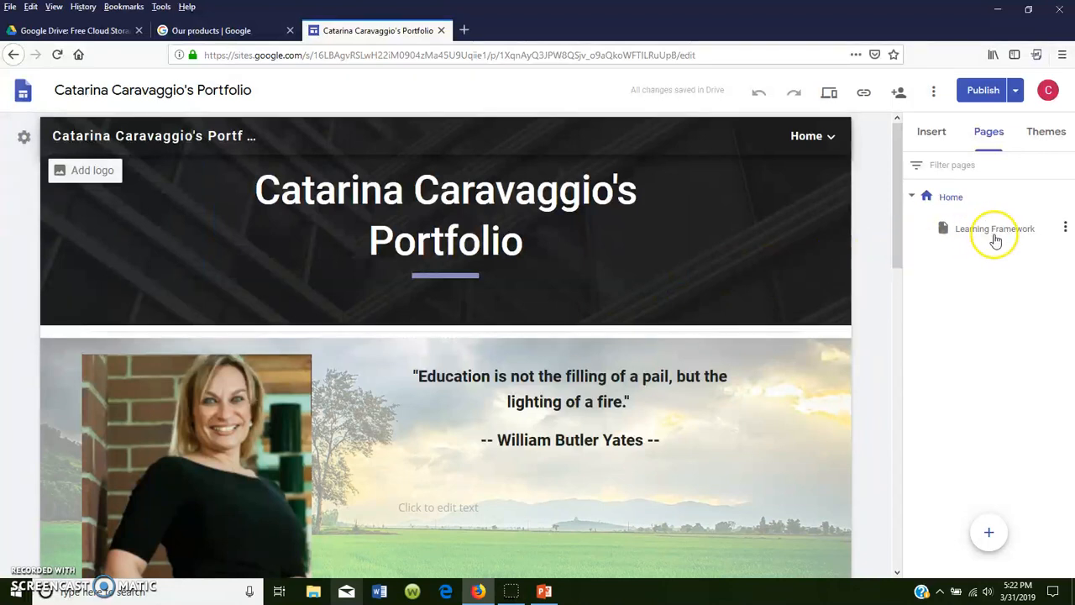
left_click(993, 229)
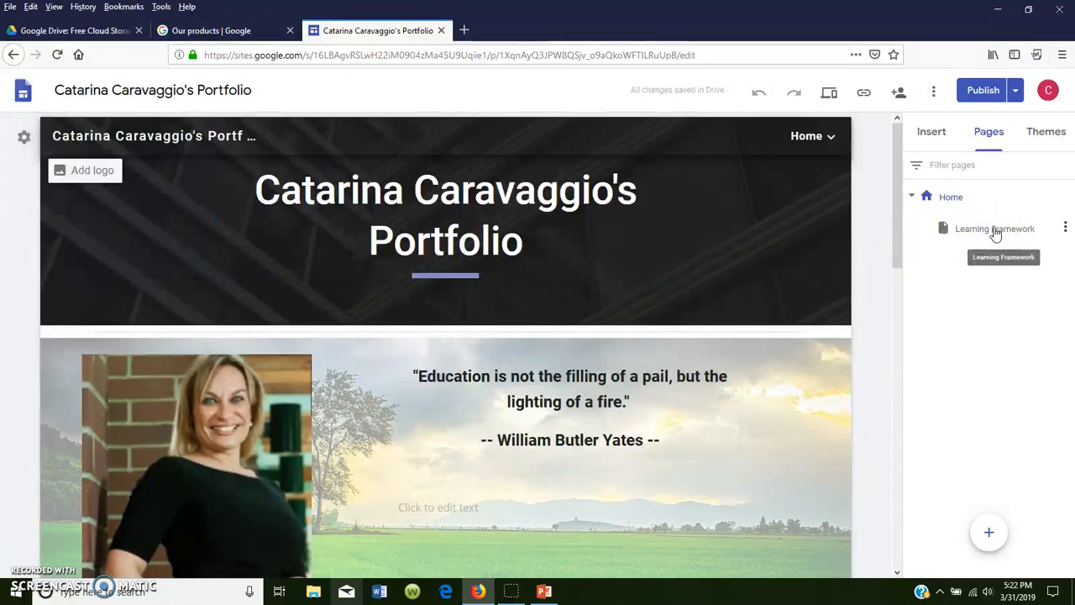
left_click(800, 136)
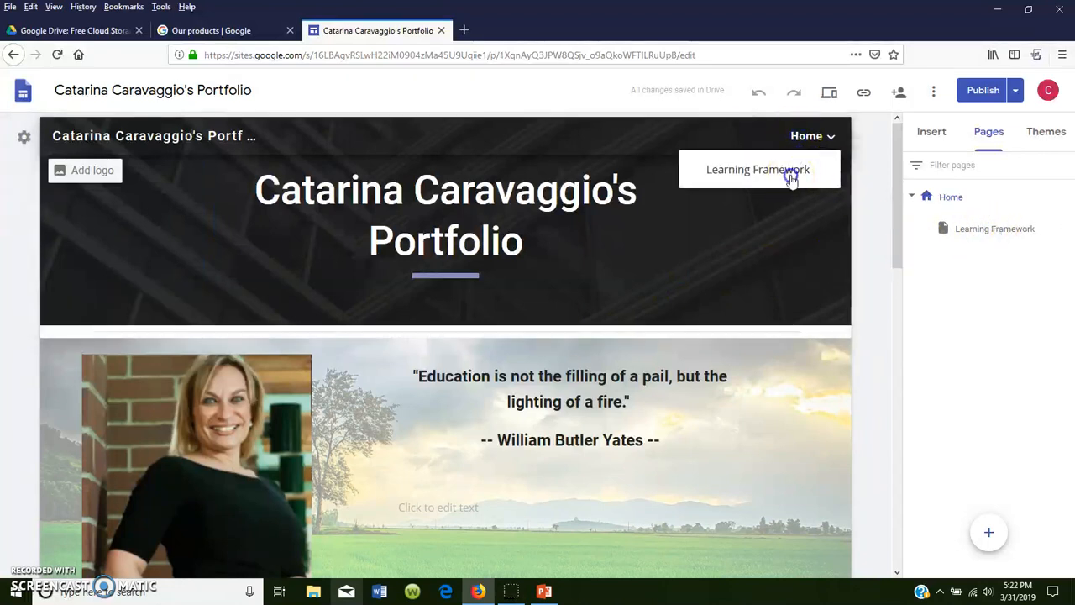
left_click(792, 175)
left_click(932, 135)
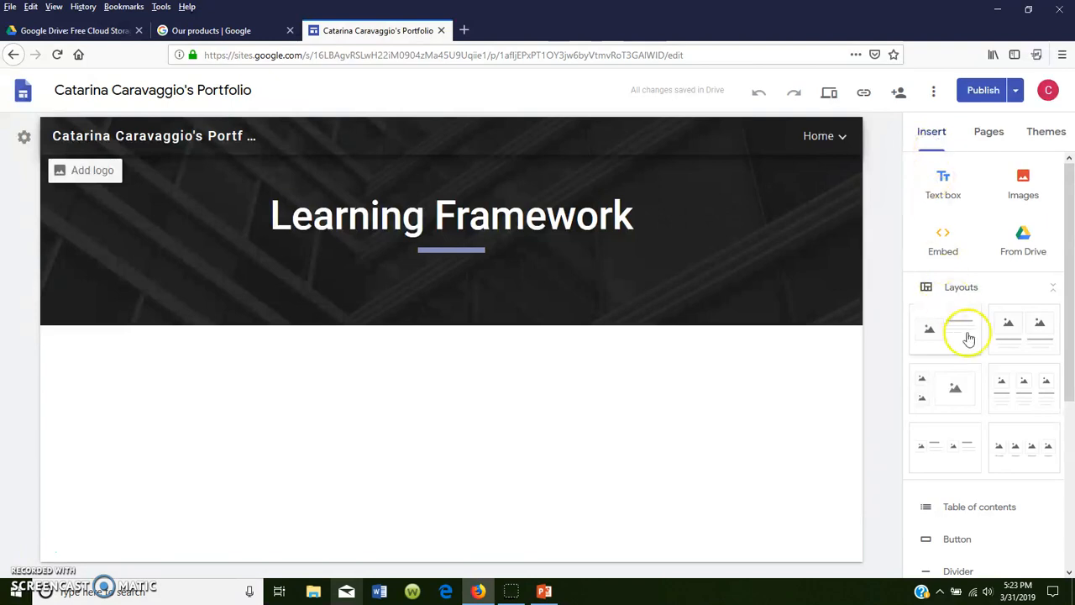
left_click(1012, 399)
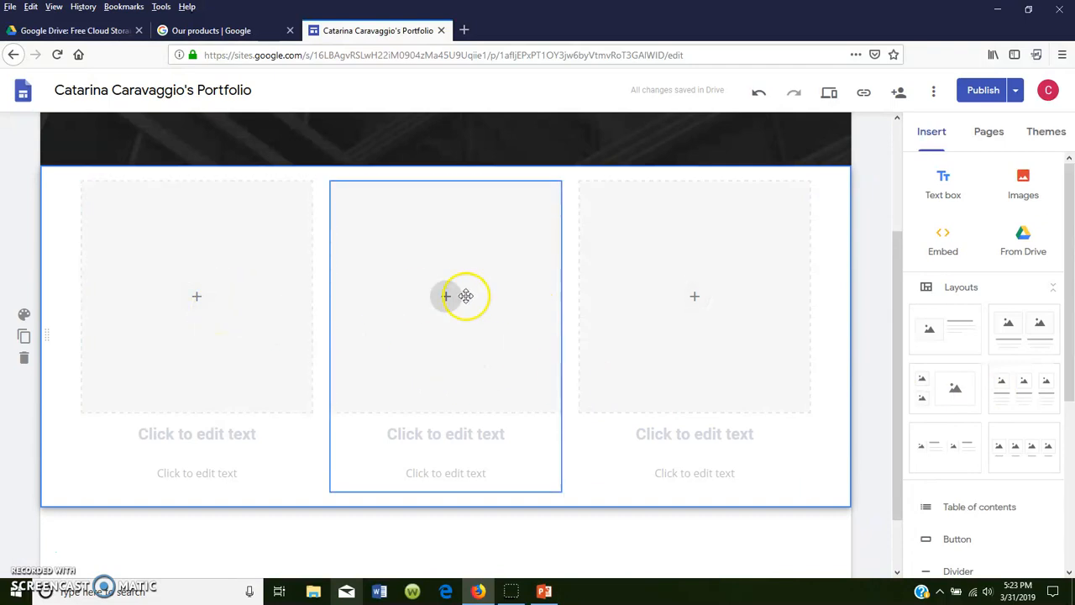
Step: Head the first column of the three-column section 'The Lesson of the Butterfly'
left_click(239, 434)
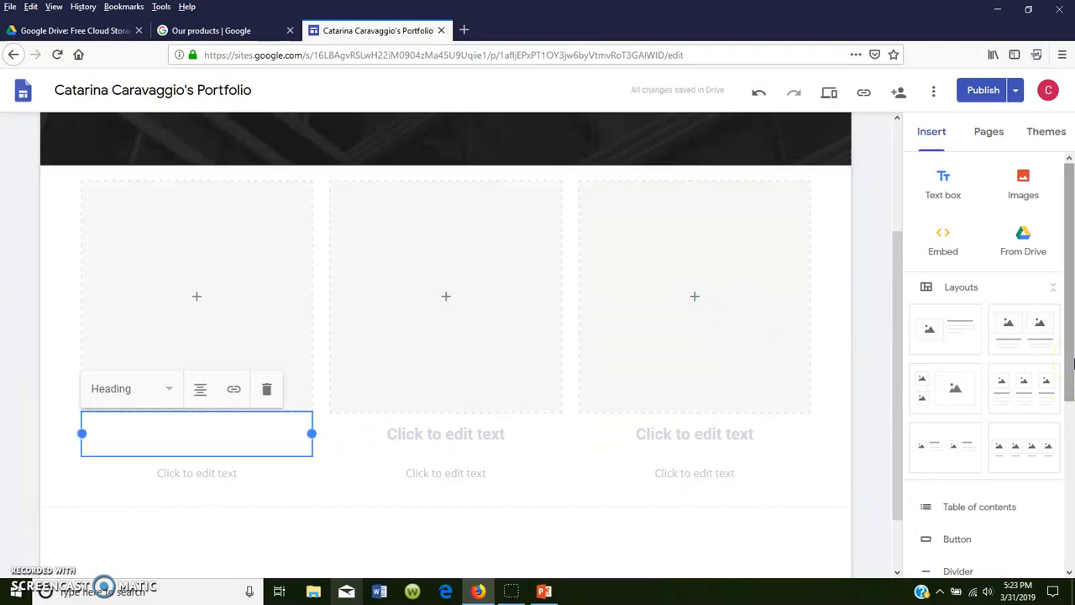
type("The Lesson of the Butterfly")
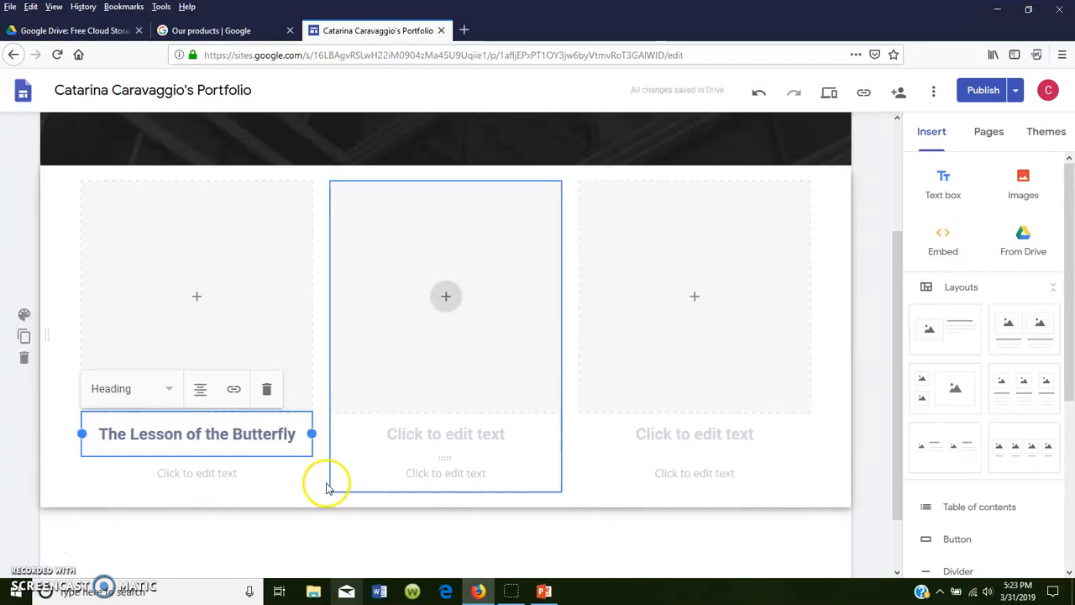
left_click(307, 482)
left_click(327, 479)
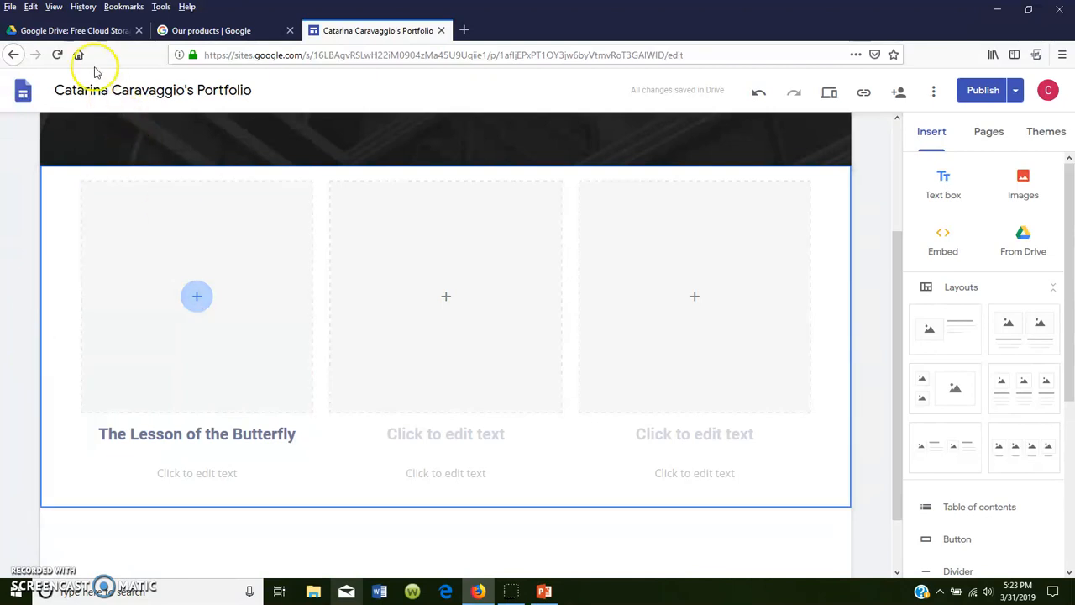
Step: Upload the desktop Activities folder to My Drive, open it, and return to the Sites editor
left_click(80, 30)
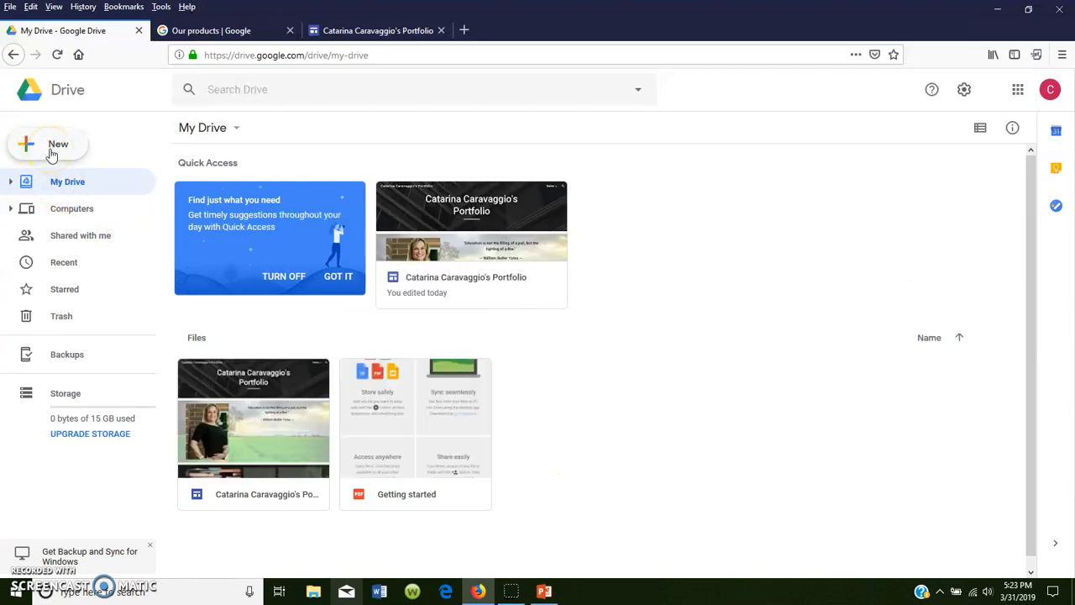
left_click(53, 149)
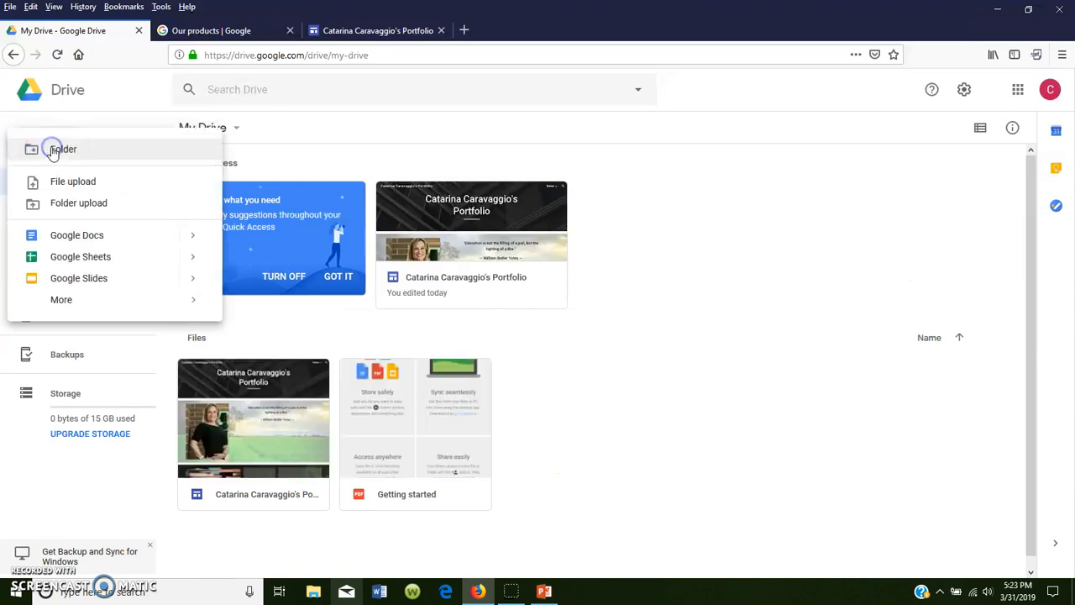
left_click(82, 205)
left_click(144, 131)
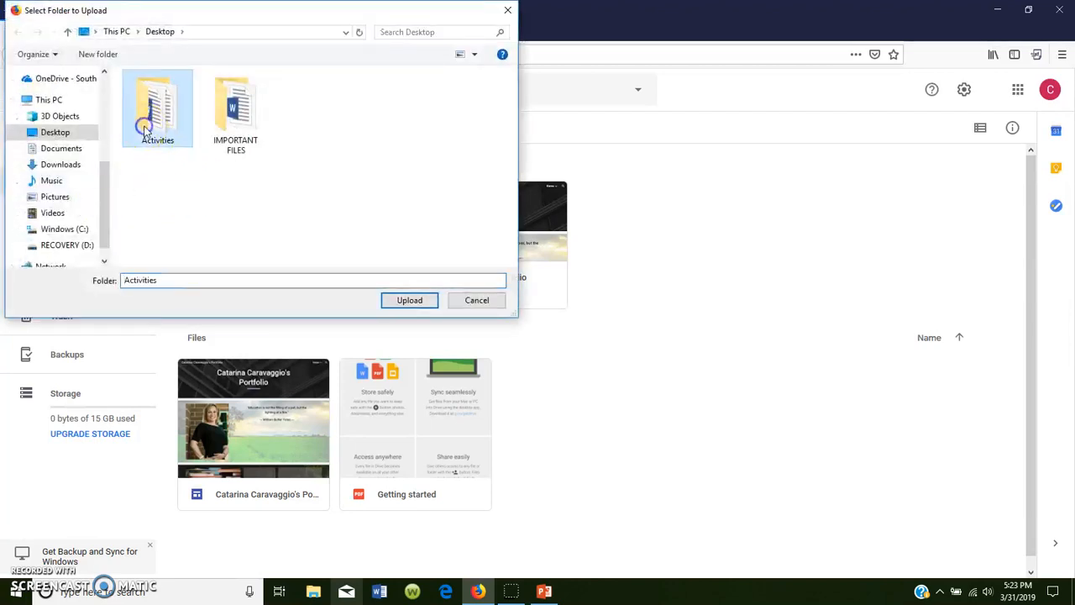
left_click(420, 299)
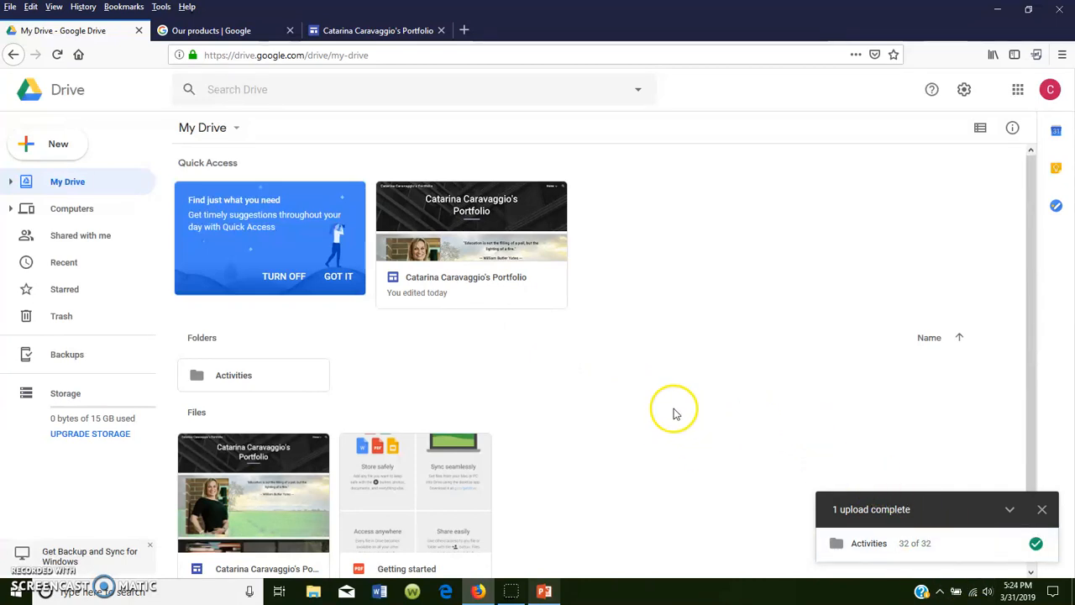
left_click(248, 378)
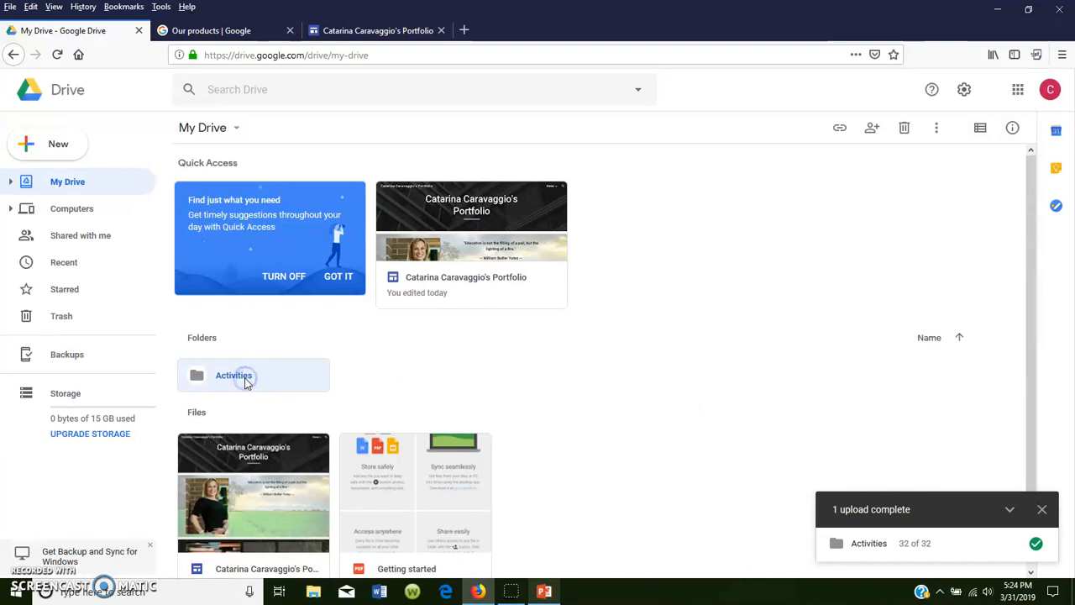
double_click(248, 380)
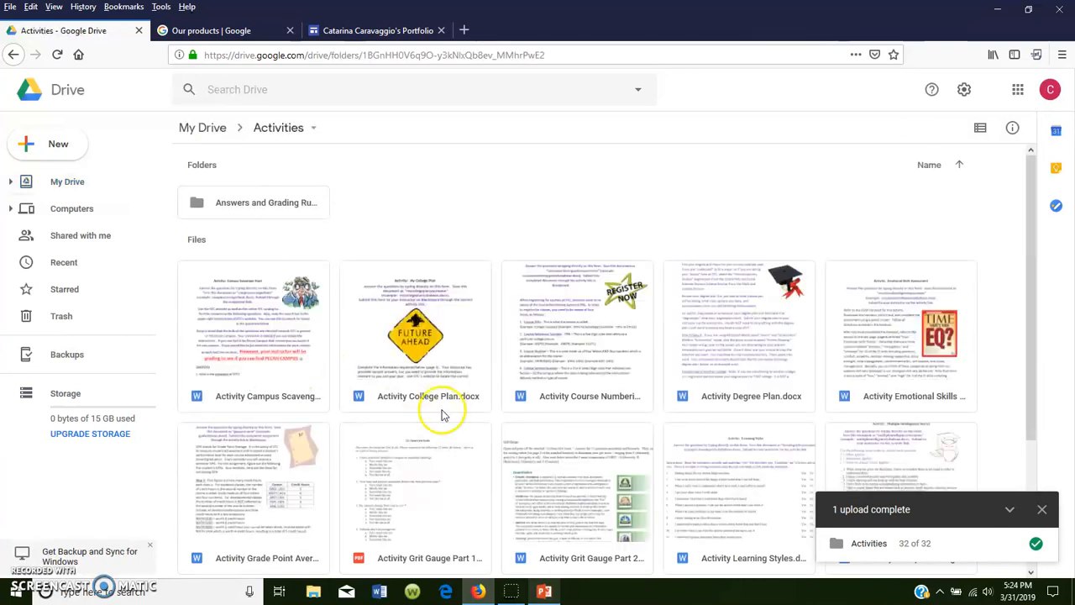
left_click(364, 32)
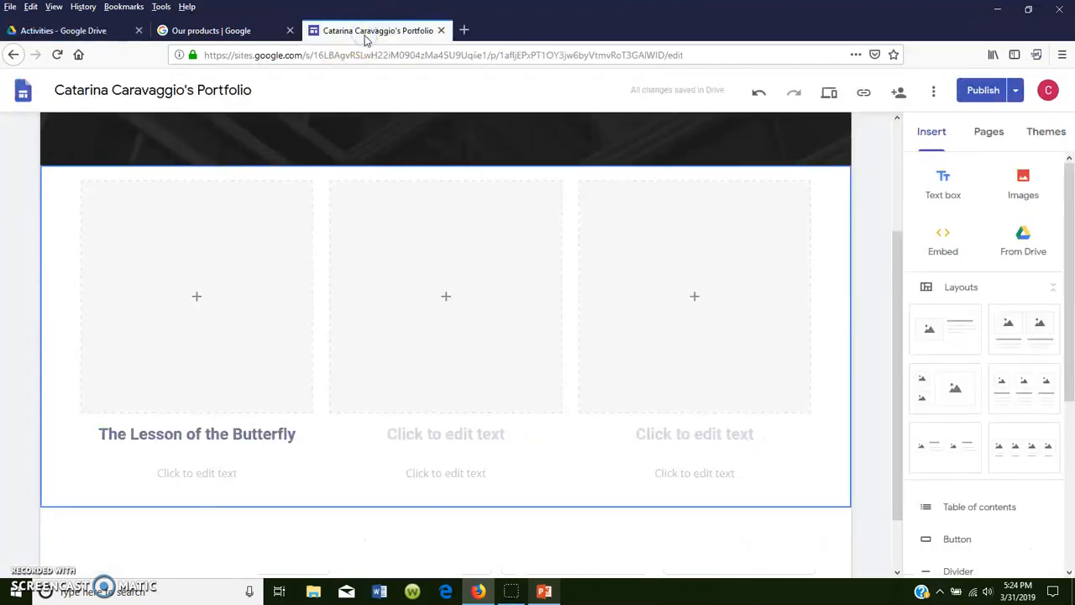
Step: Insert Activity College Plan.docx from the Drive Activities folder into the first column's image slot
left_click(199, 297)
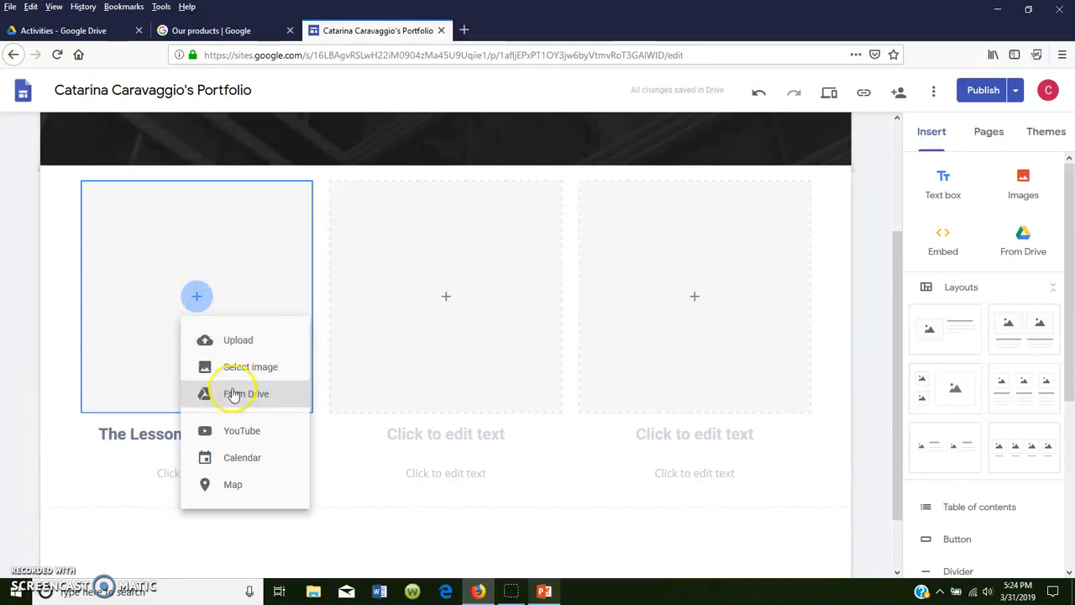
left_click(237, 398)
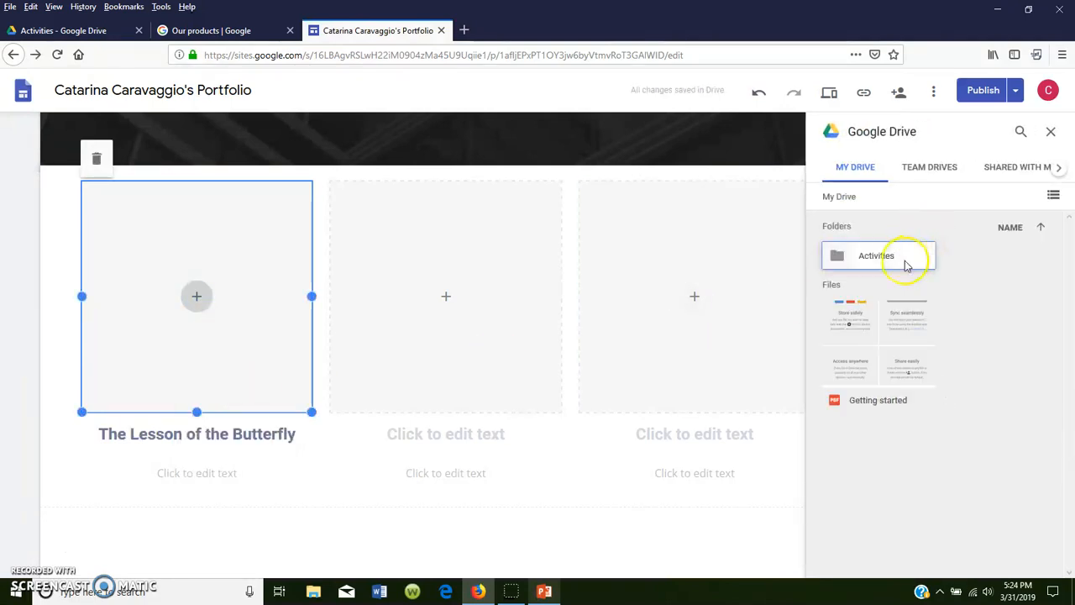
double_click(904, 265)
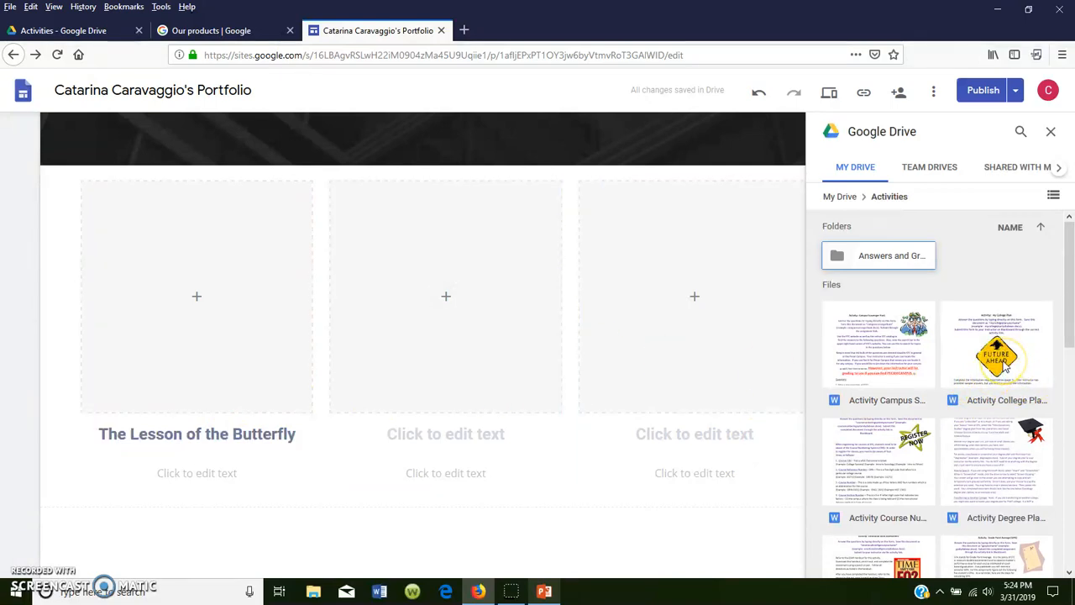
left_click(1004, 367)
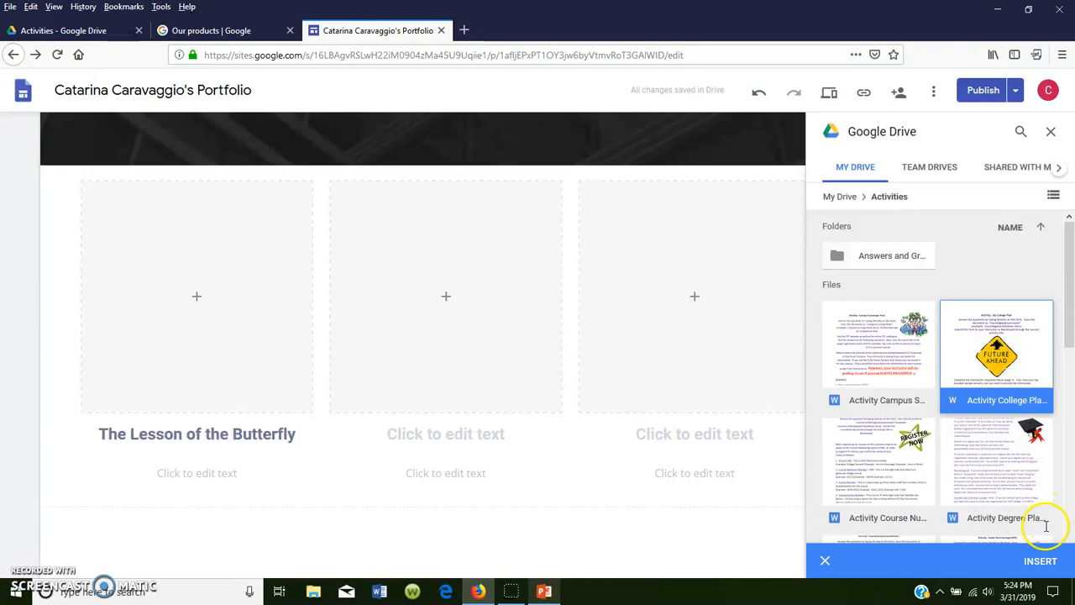
left_click(1038, 560)
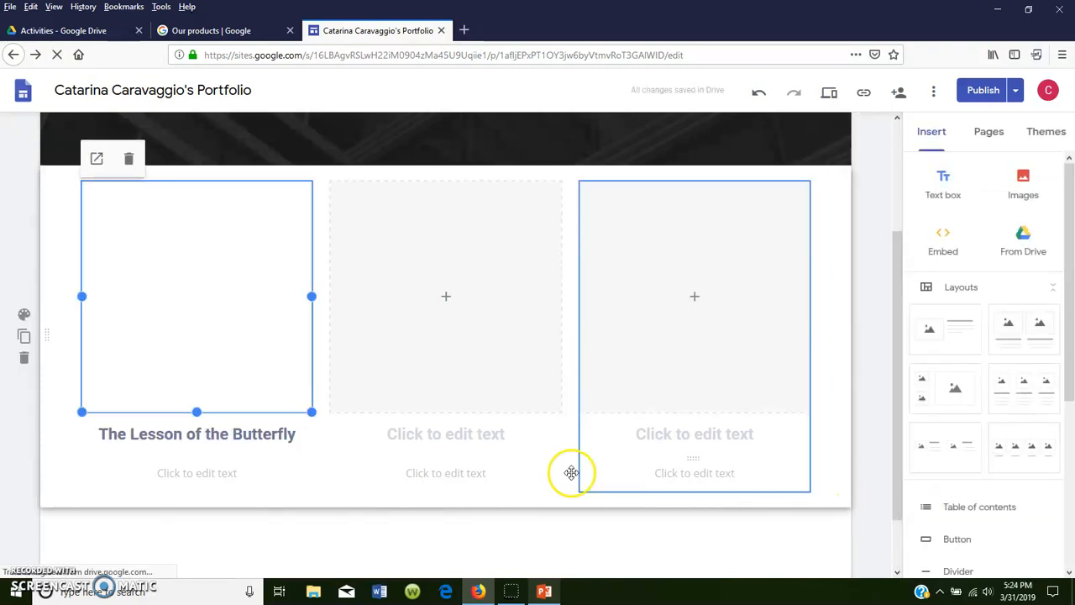
left_click_drag(293, 434, 121, 434)
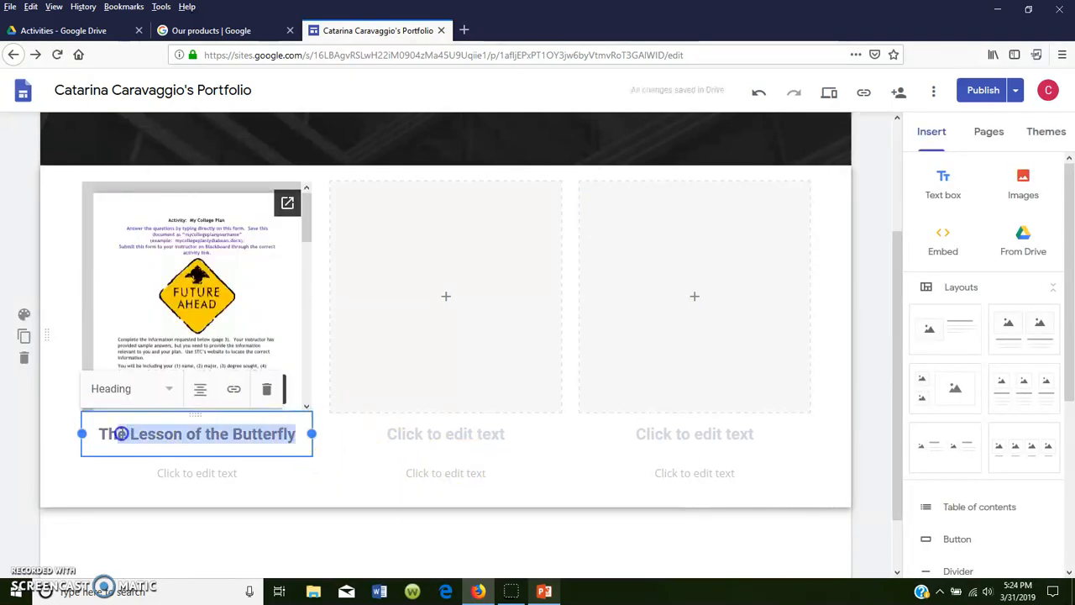
Step: Replace the first column's heading text with 'My College Plan'
type("M")
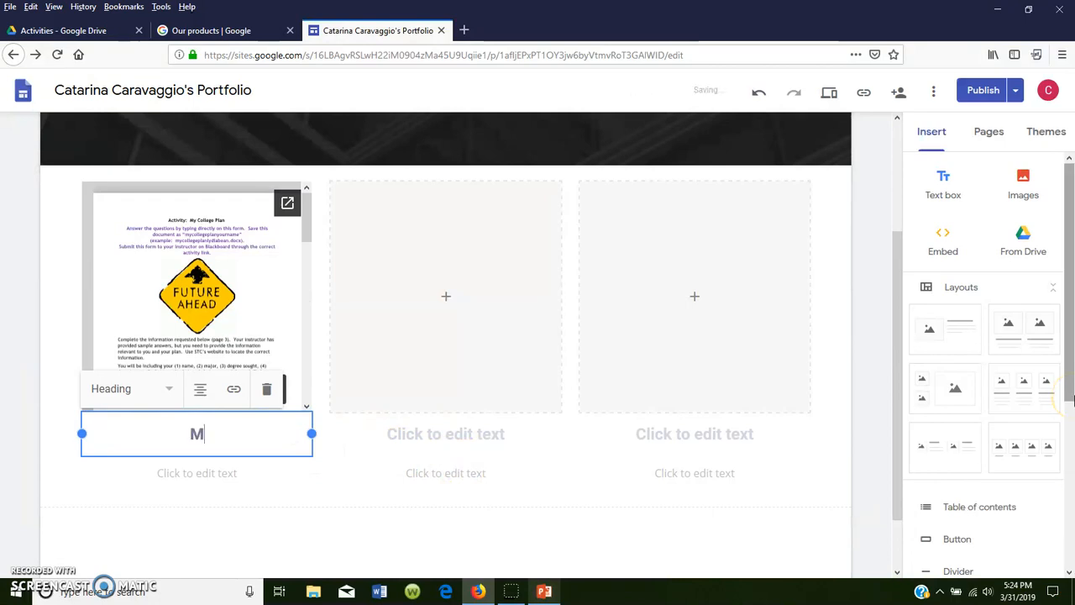
type("y College Plan")
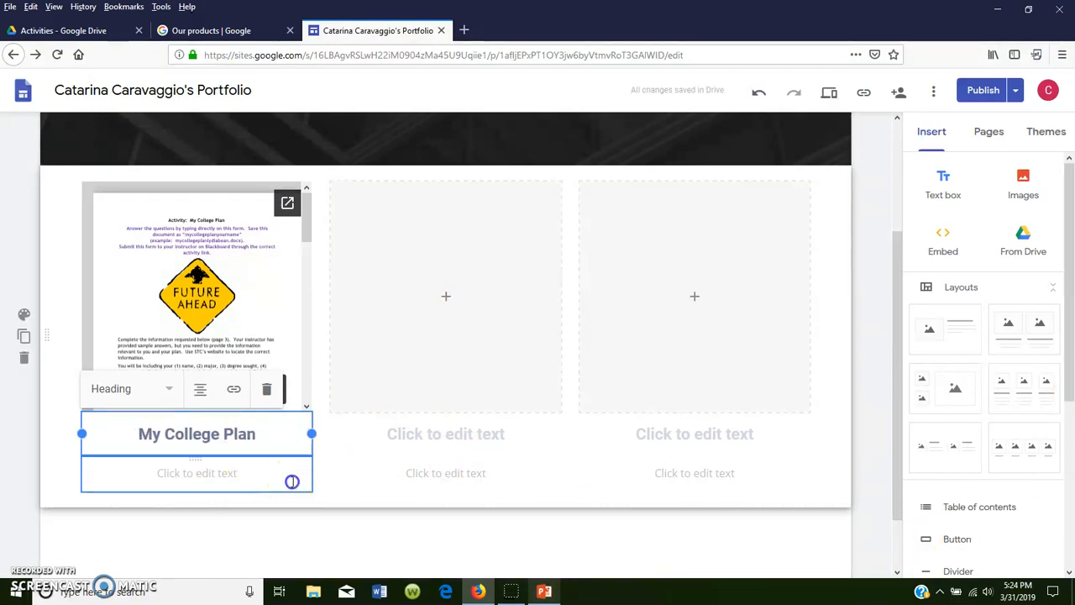
left_click(291, 482)
left_click(327, 490)
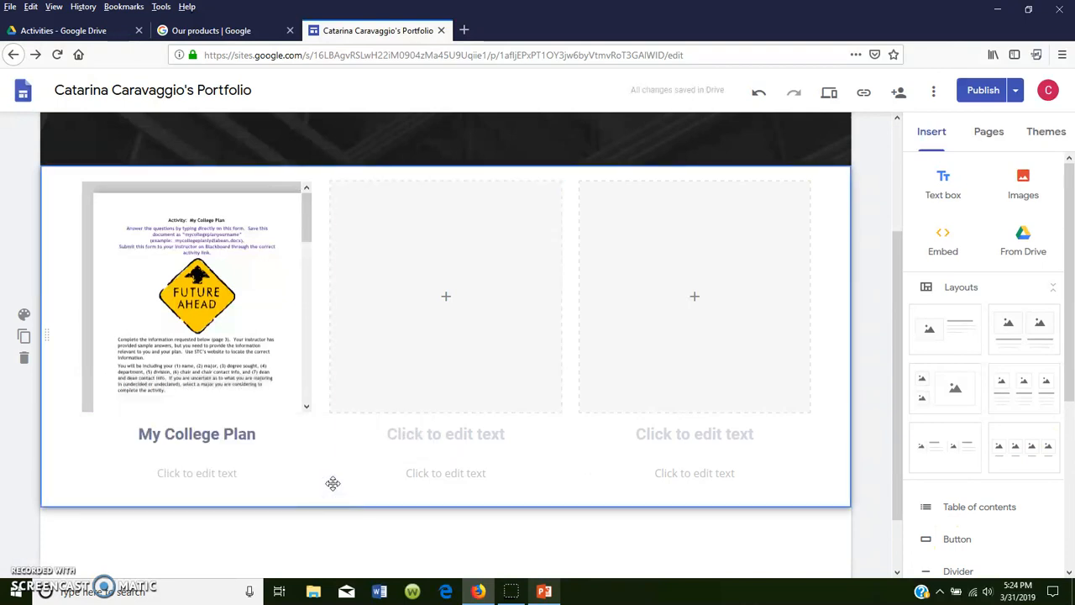
scroll(333, 482, "up", 2)
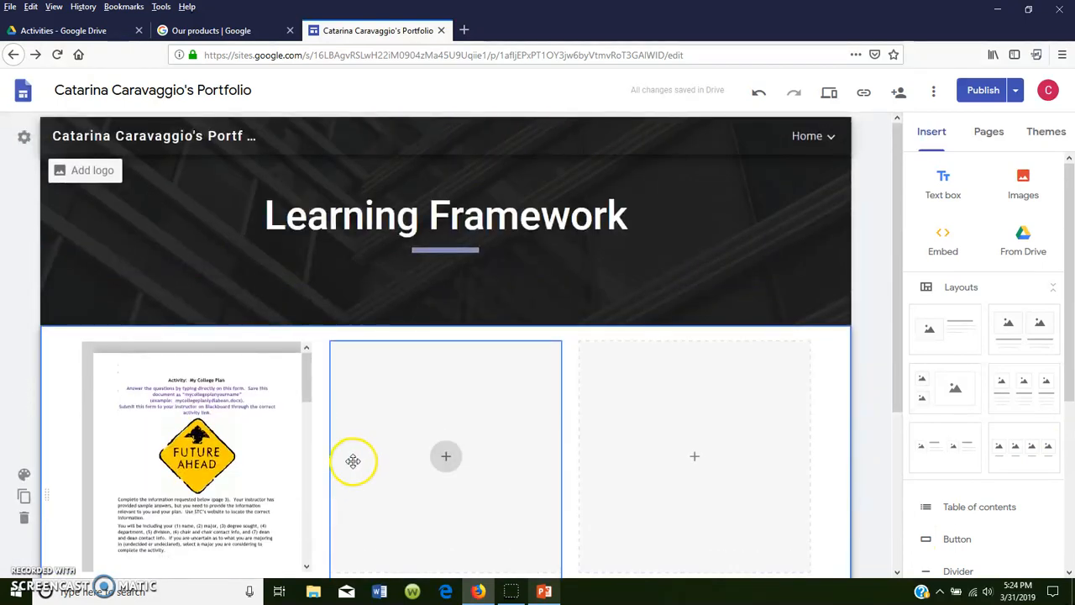